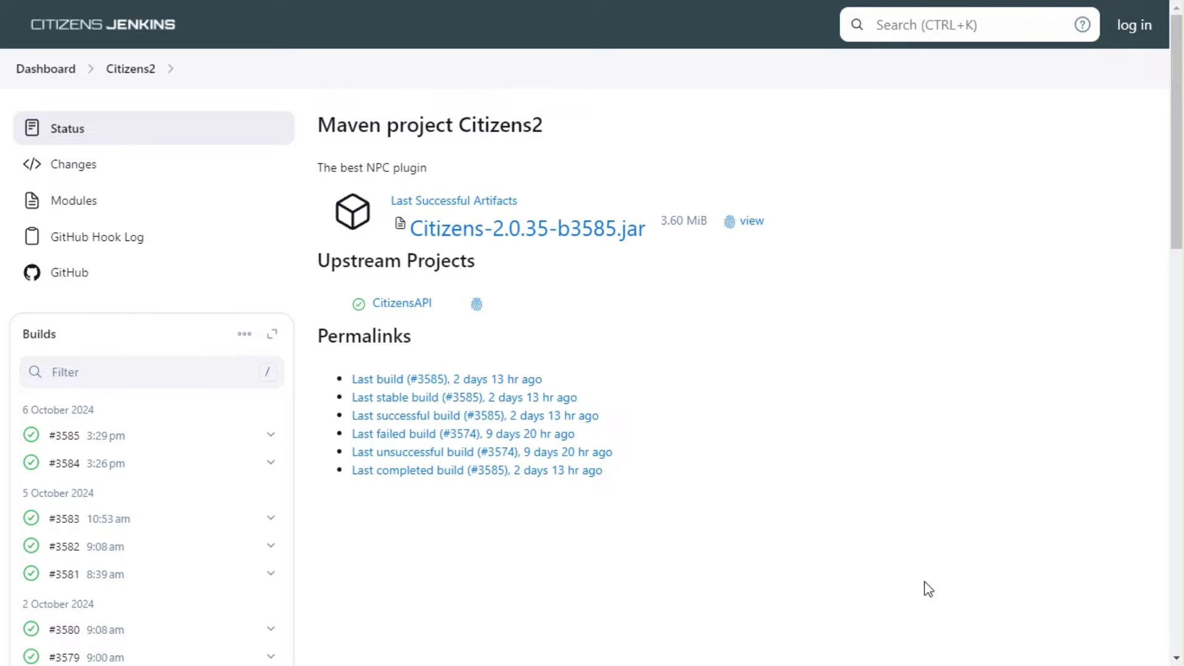
Page back through the Citizens2 build history to the April 2024 builds and open build #3406.
scroll(283, 488, down, 15)
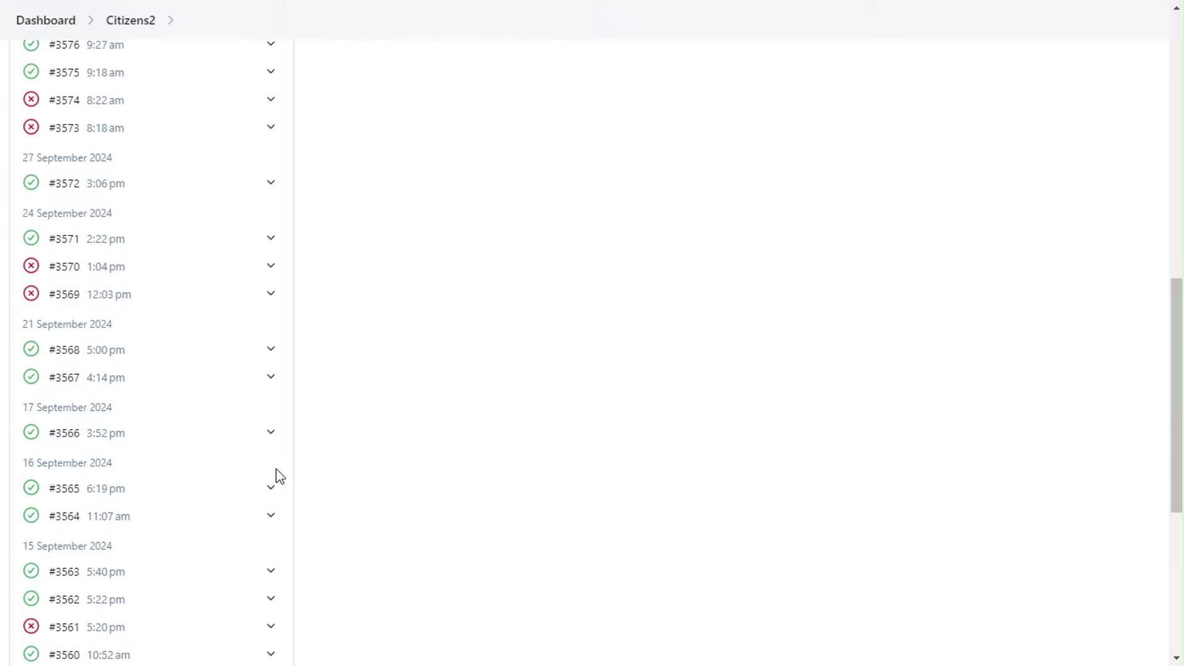
click(263, 481)
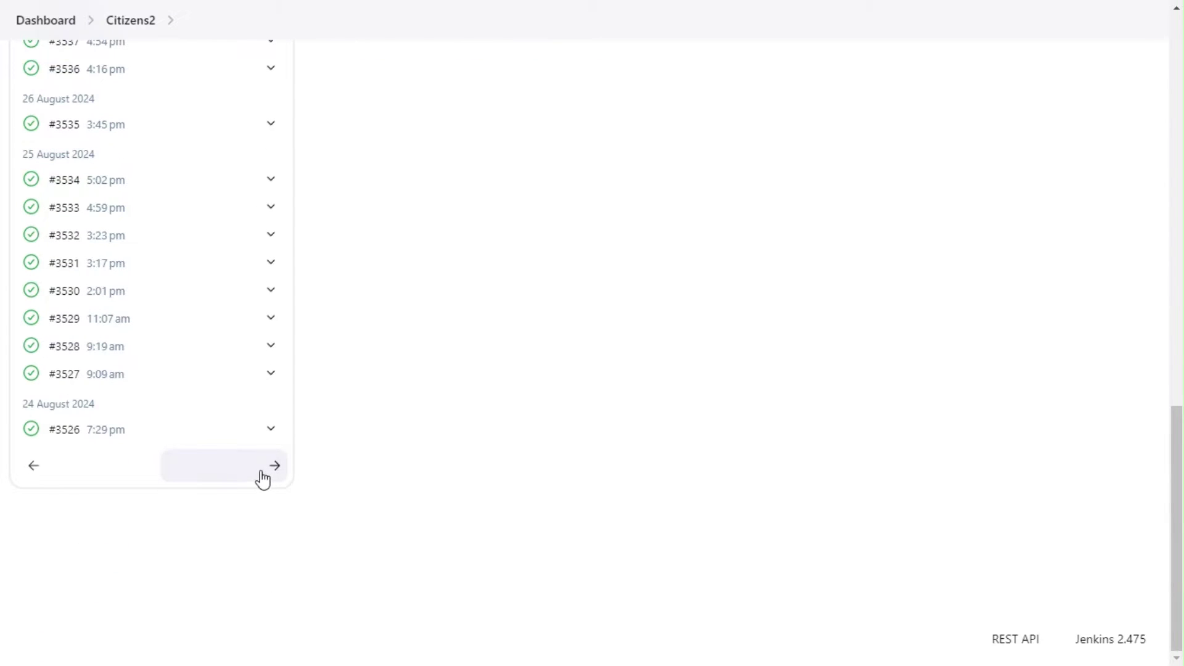
click(266, 479)
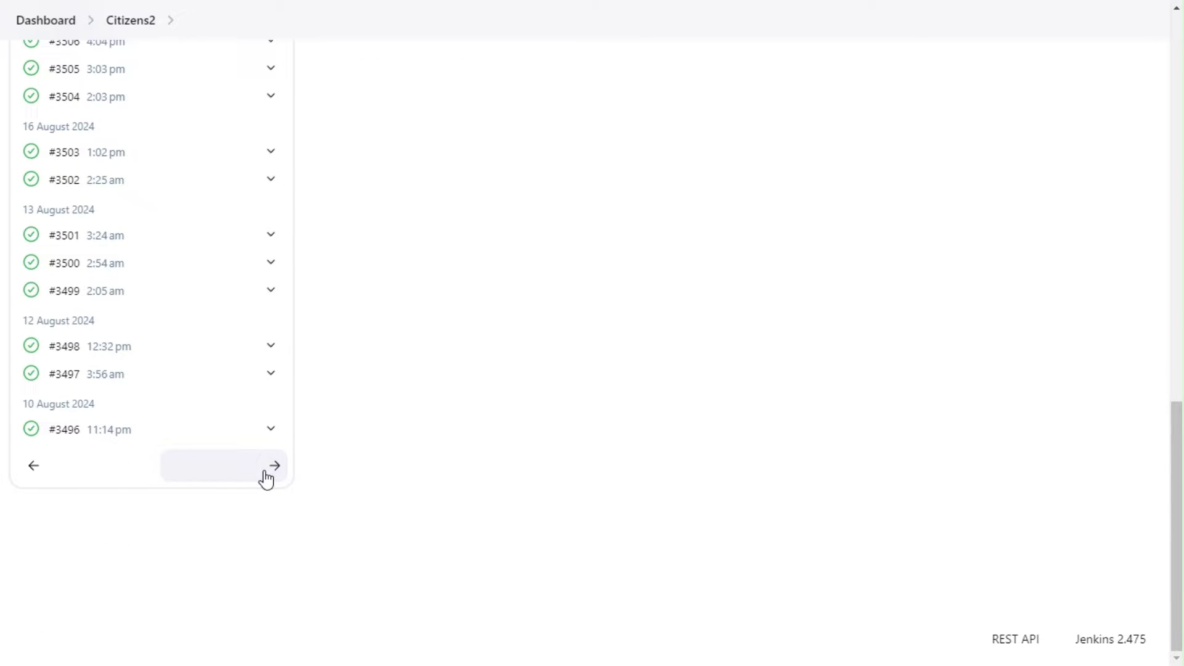
click(266, 479)
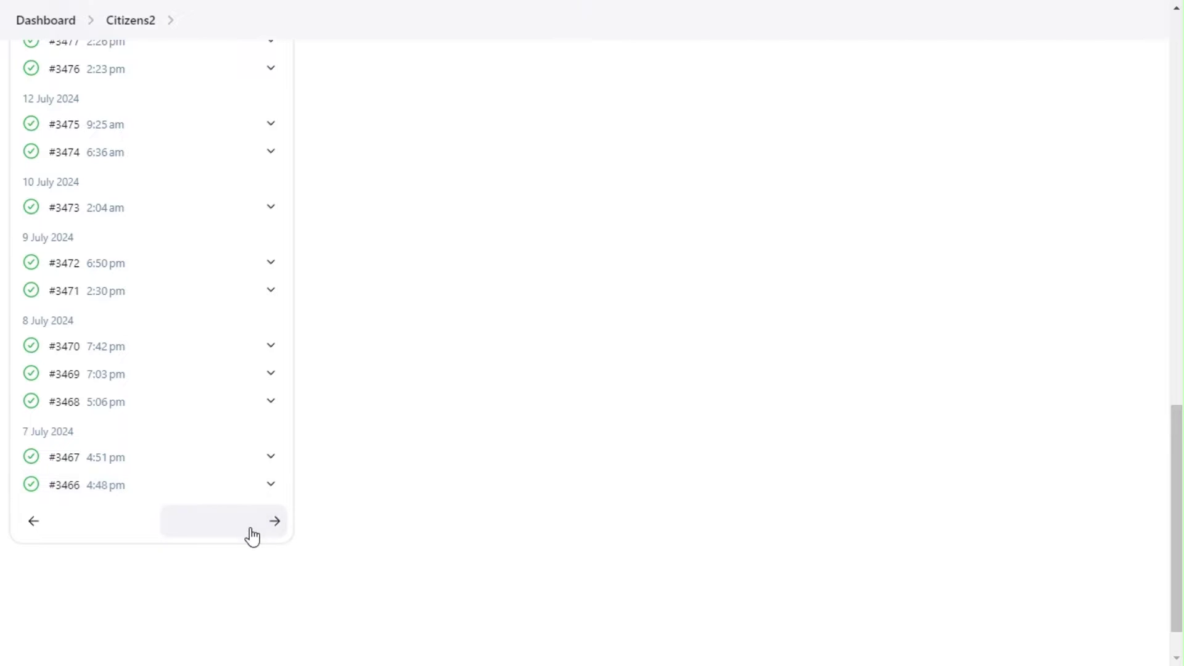
click(252, 534)
click(246, 483)
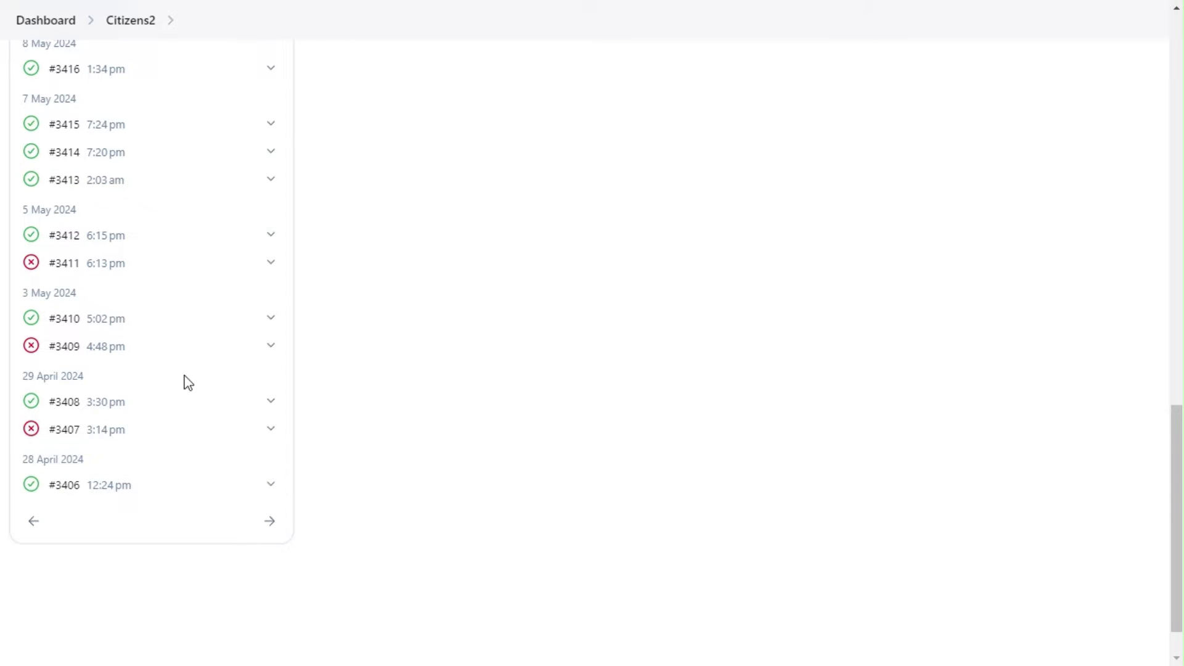
click(221, 497)
Examine the module builds of build #3406 to see which Minecraft versions it supports, including citizens-v1_20_R4.
scroll(557, 434, down, 7)
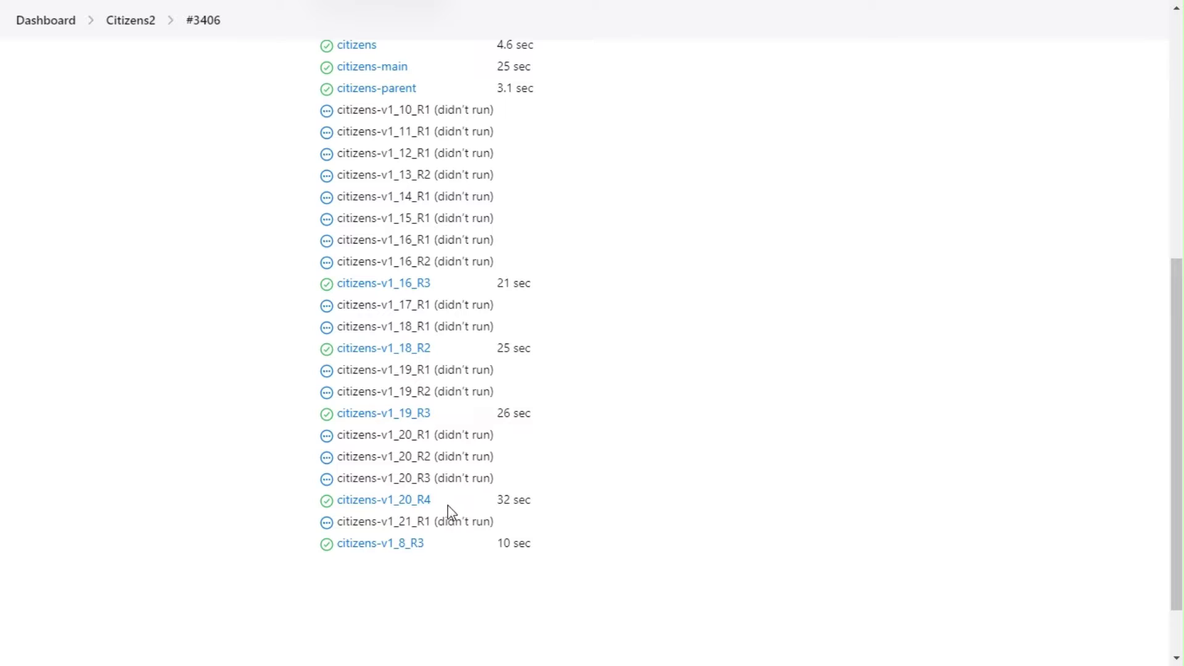
drag(431, 500, 349, 500)
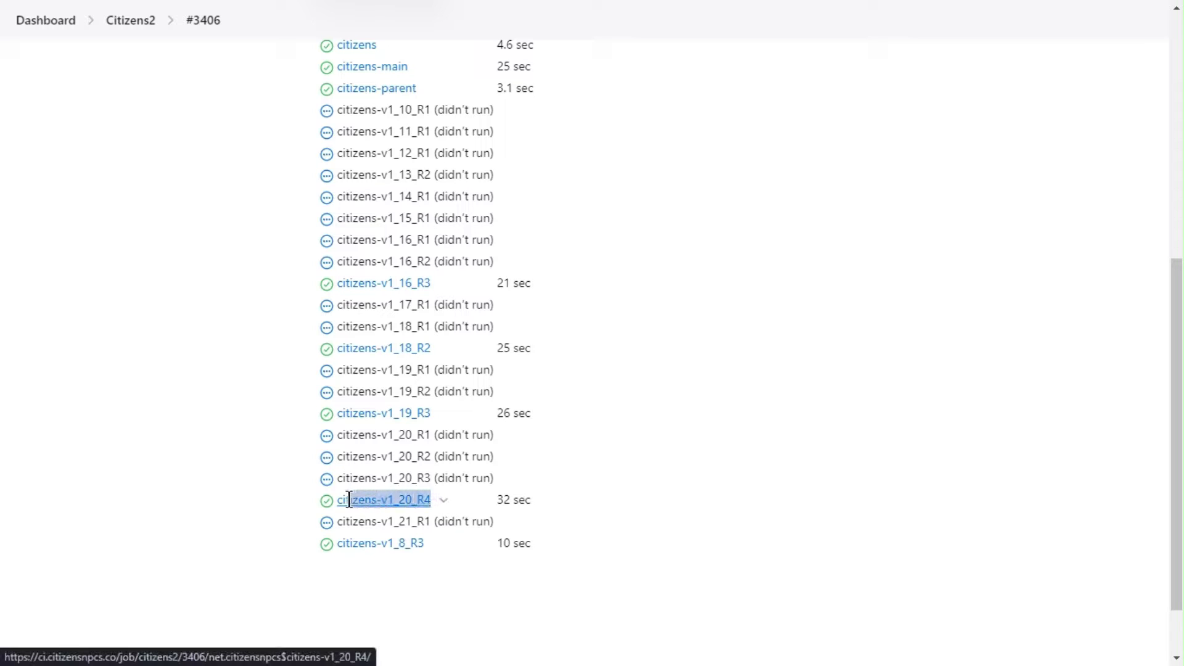
click(289, 498)
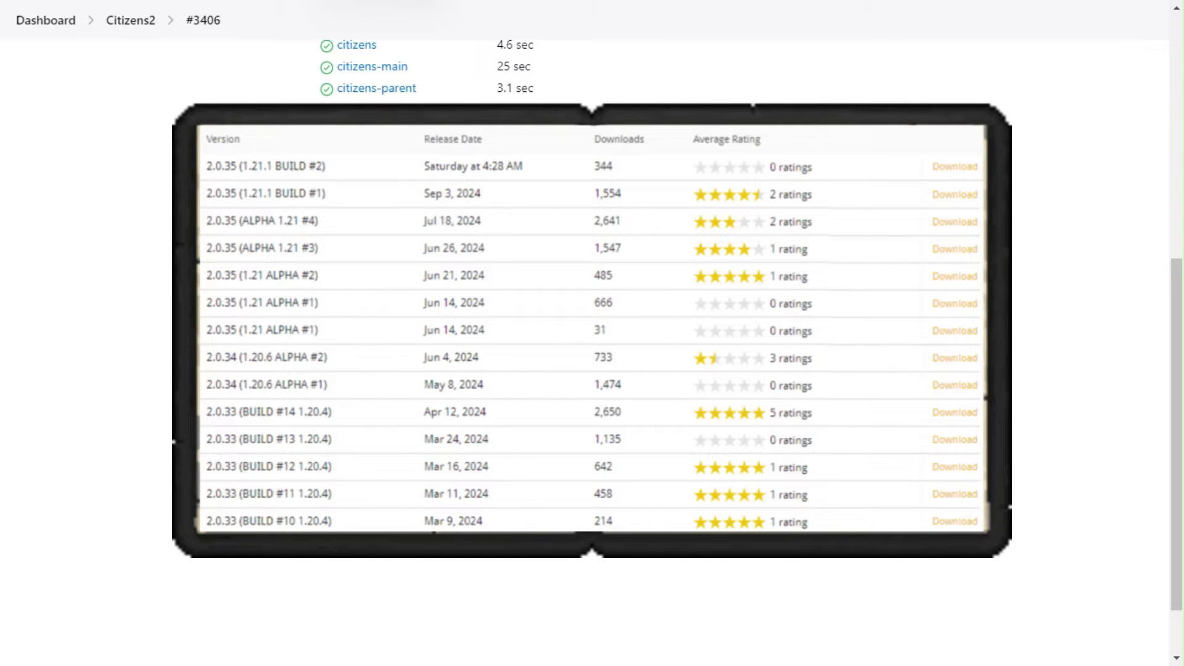
scroll(471, 425, up, 8)
scroll(471, 425, down, 8)
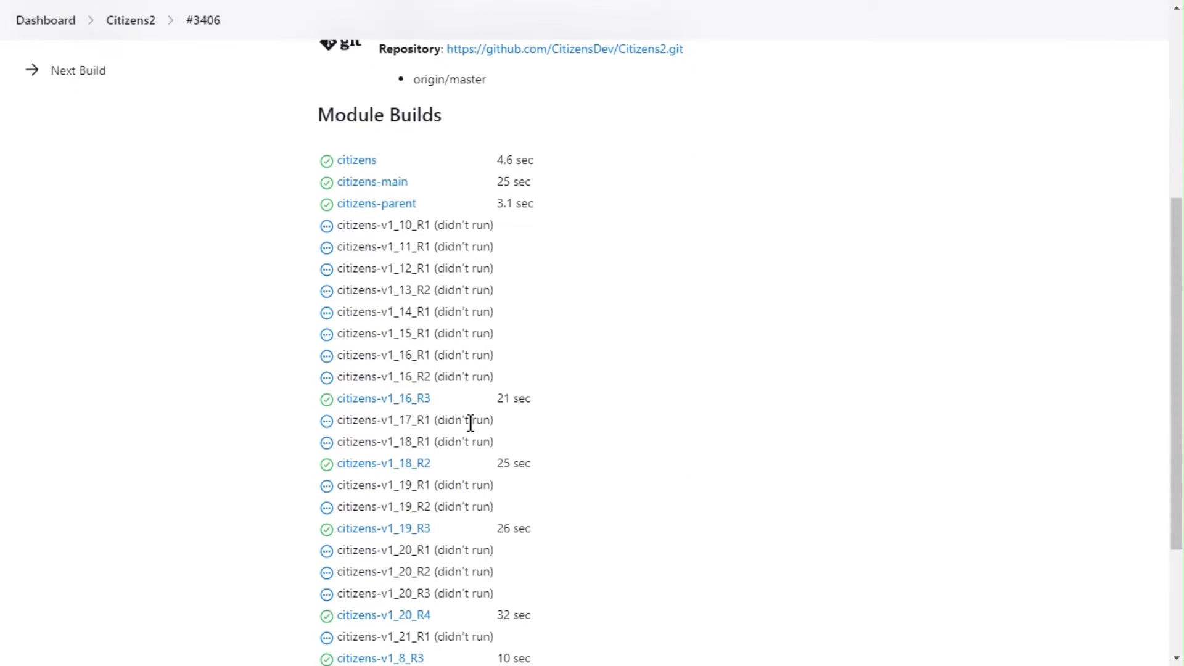
scroll(474, 443, down, 2)
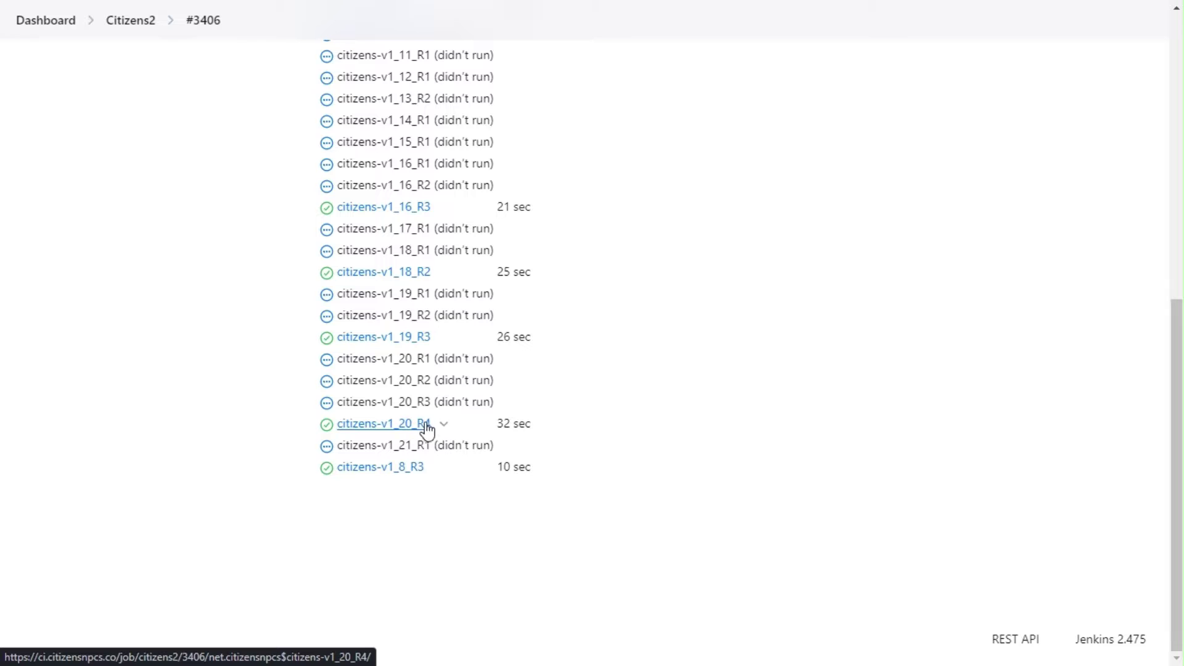
scroll(602, 349, up, 8)
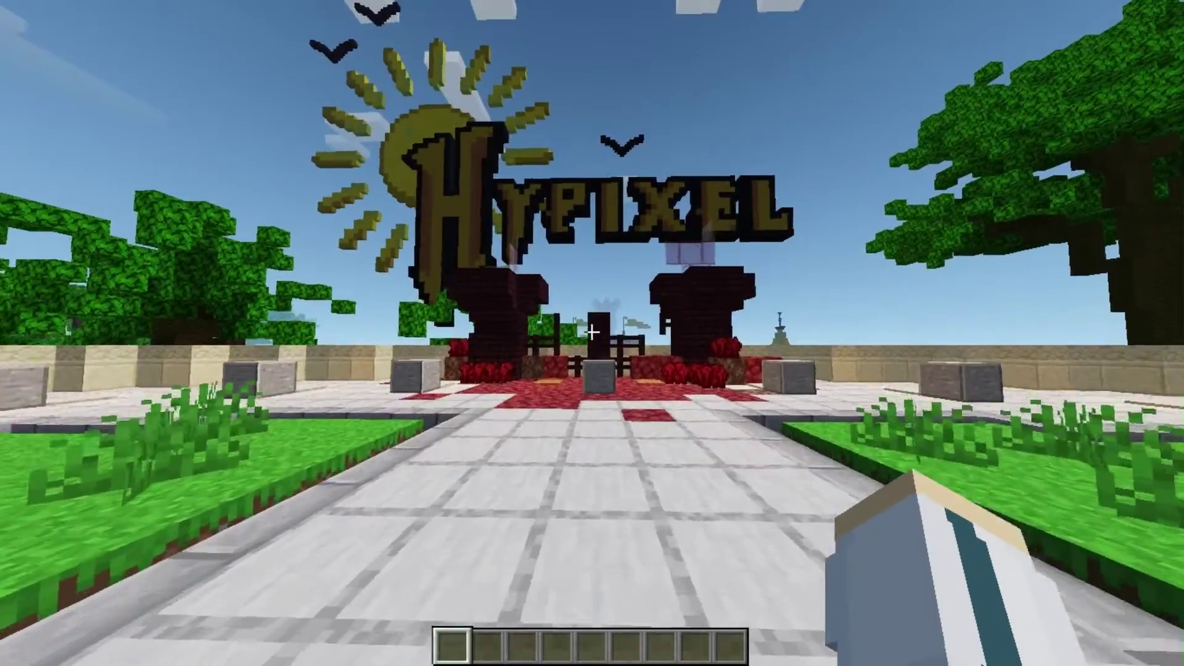
In Minecraft, stand on the stone pedestal before the Hypixel sign facing the portal and create an NPC with "/npc create bedwars".
key(w)
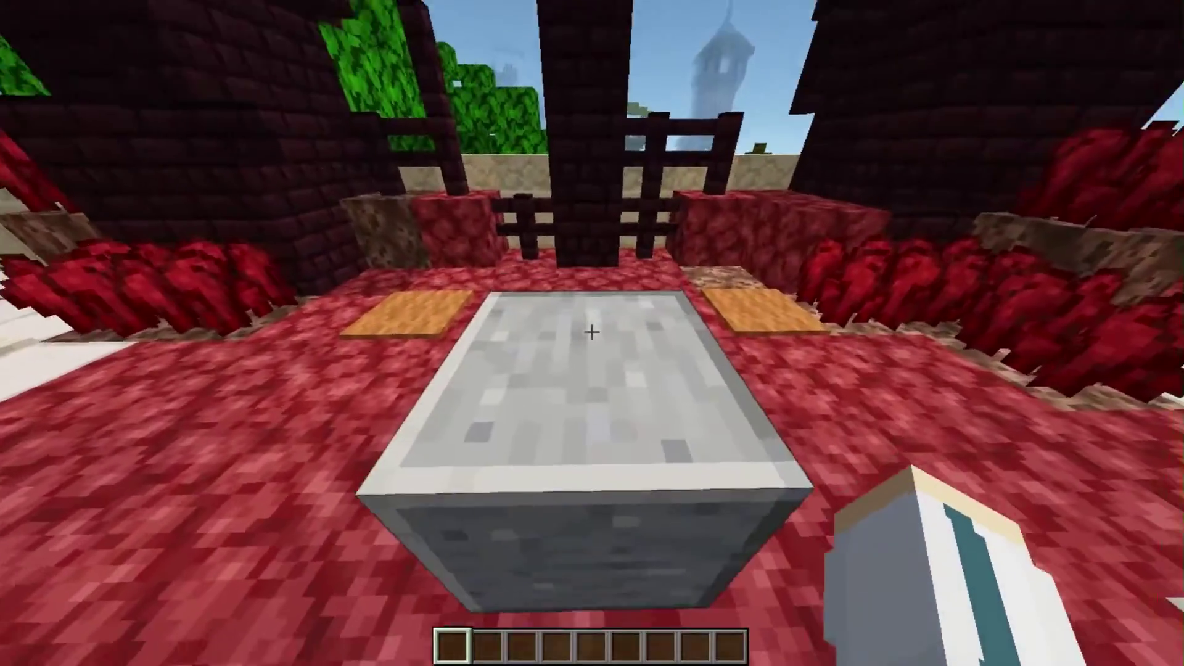
key(space)
key(w)
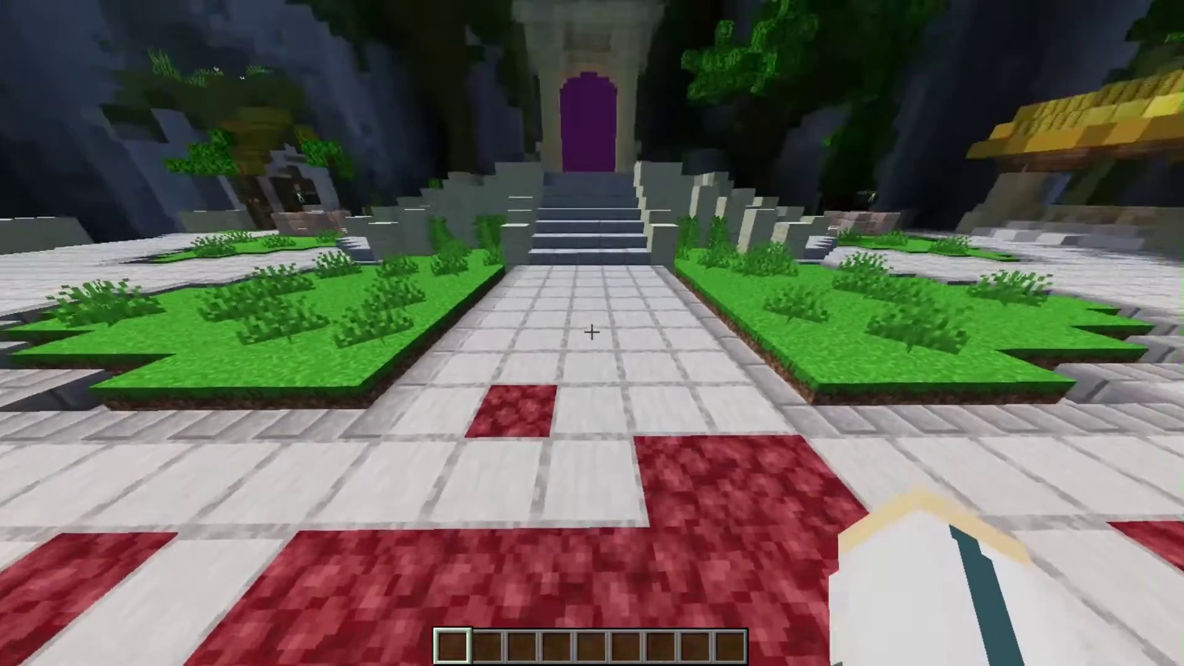
key(w)
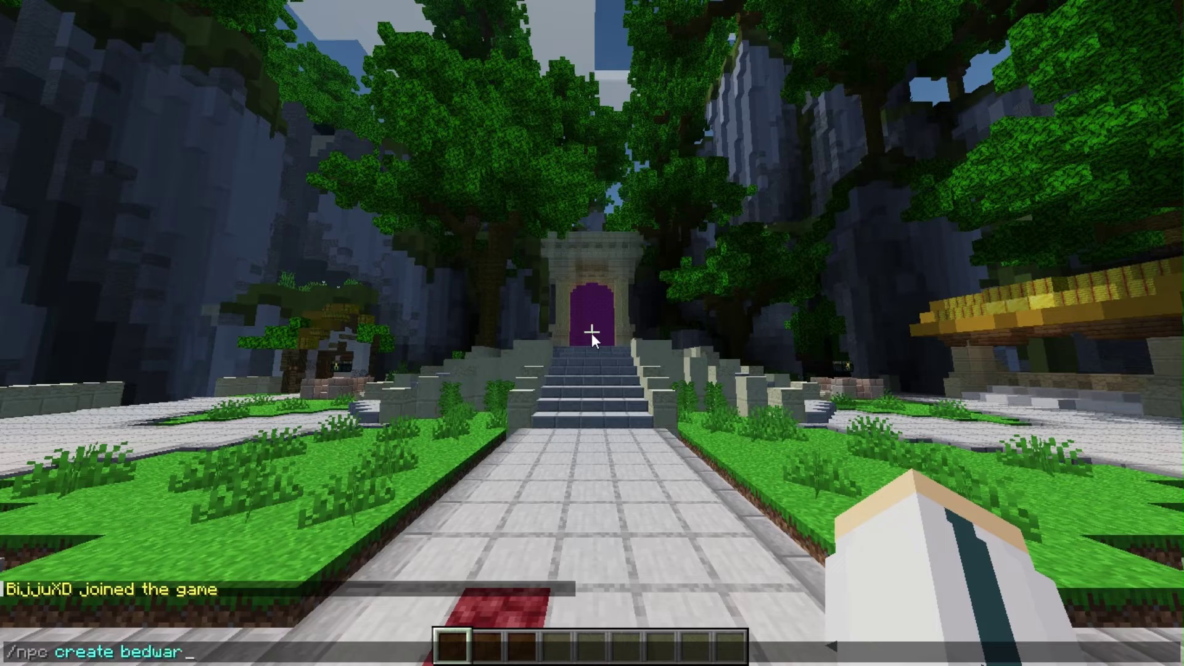
key(Return)
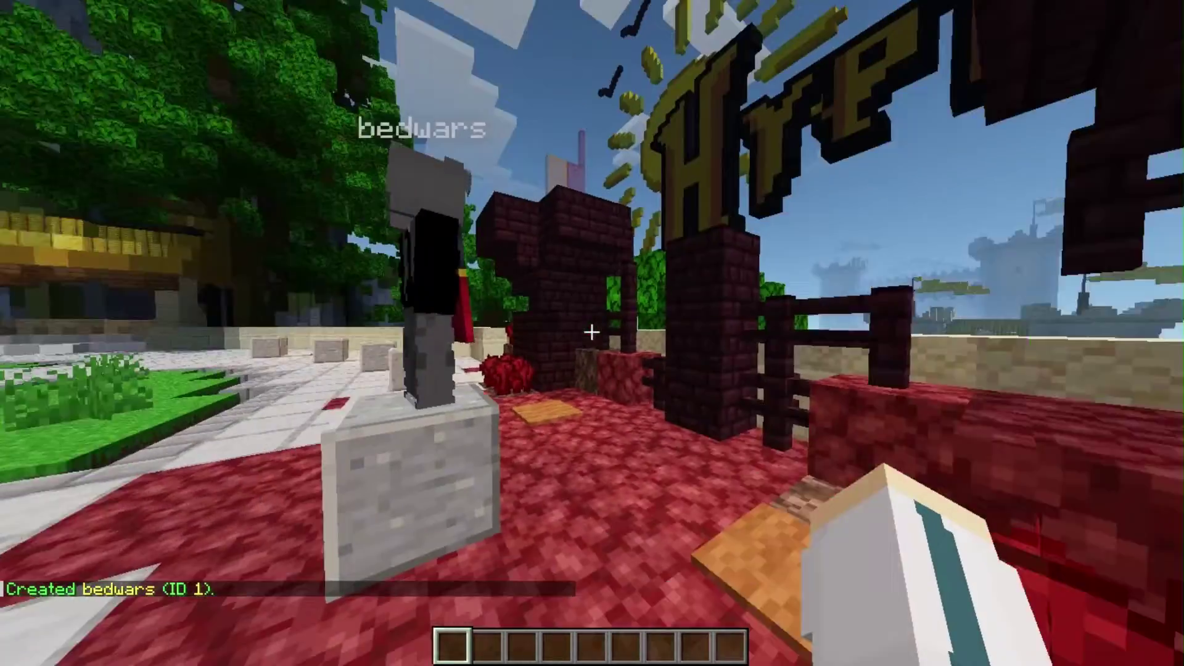
Step off the pedestal and inspect the new bedwars NPC from the front.
key(a)
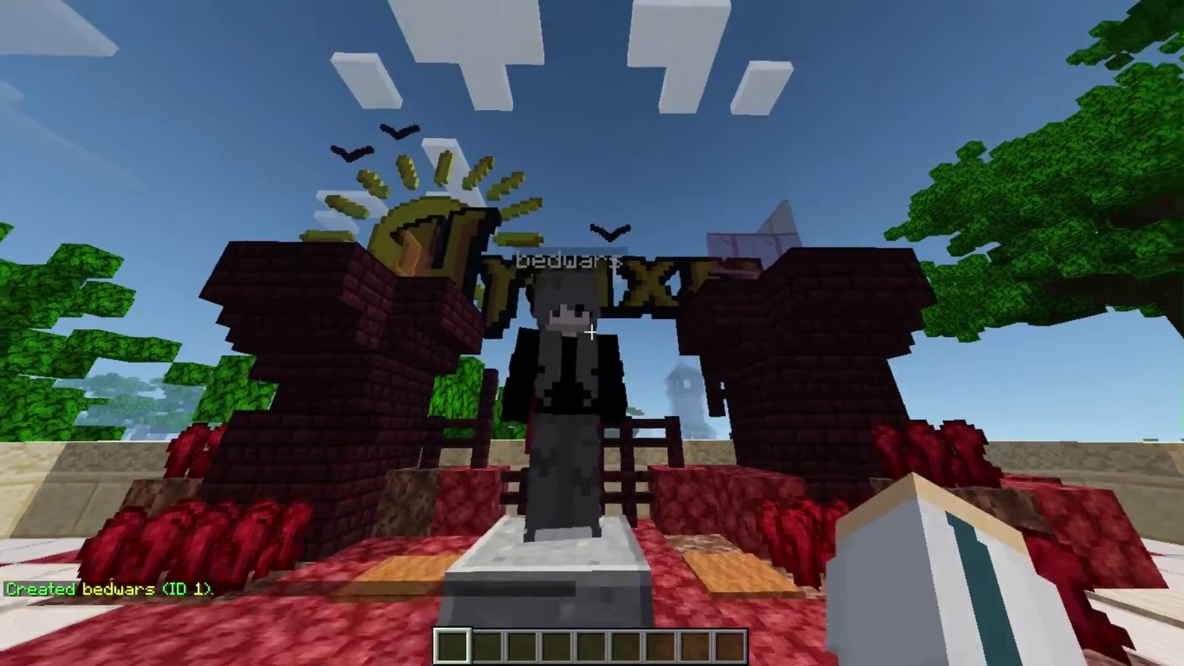
click(593, 333)
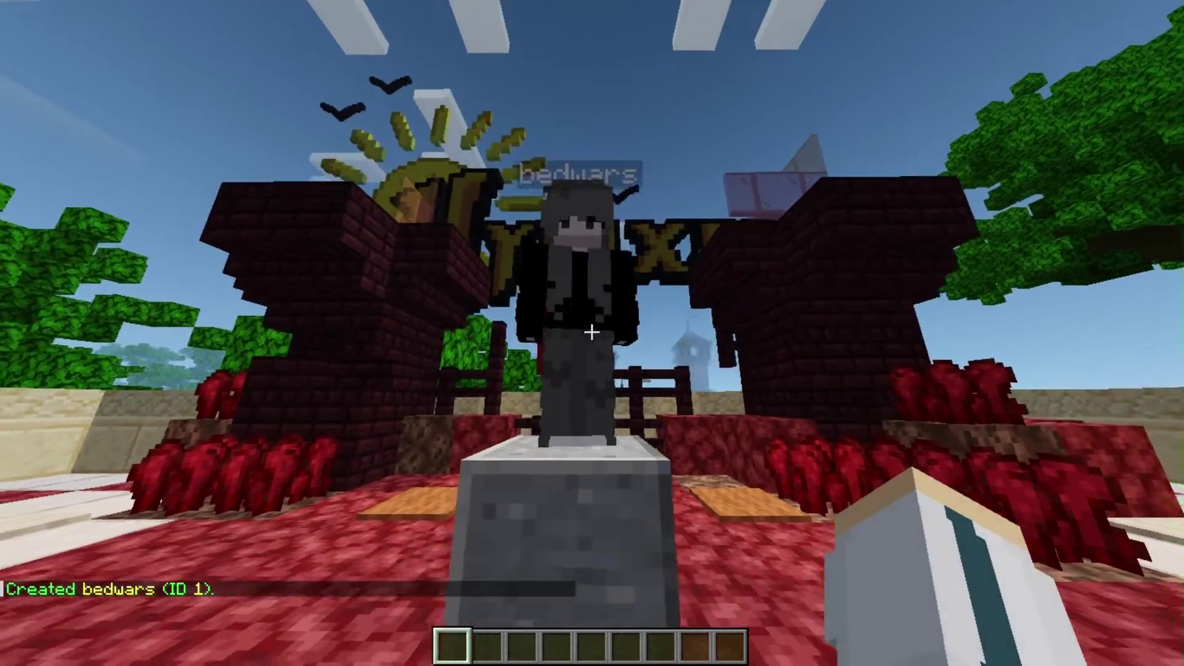
key(a)
click(592, 333)
key(s)
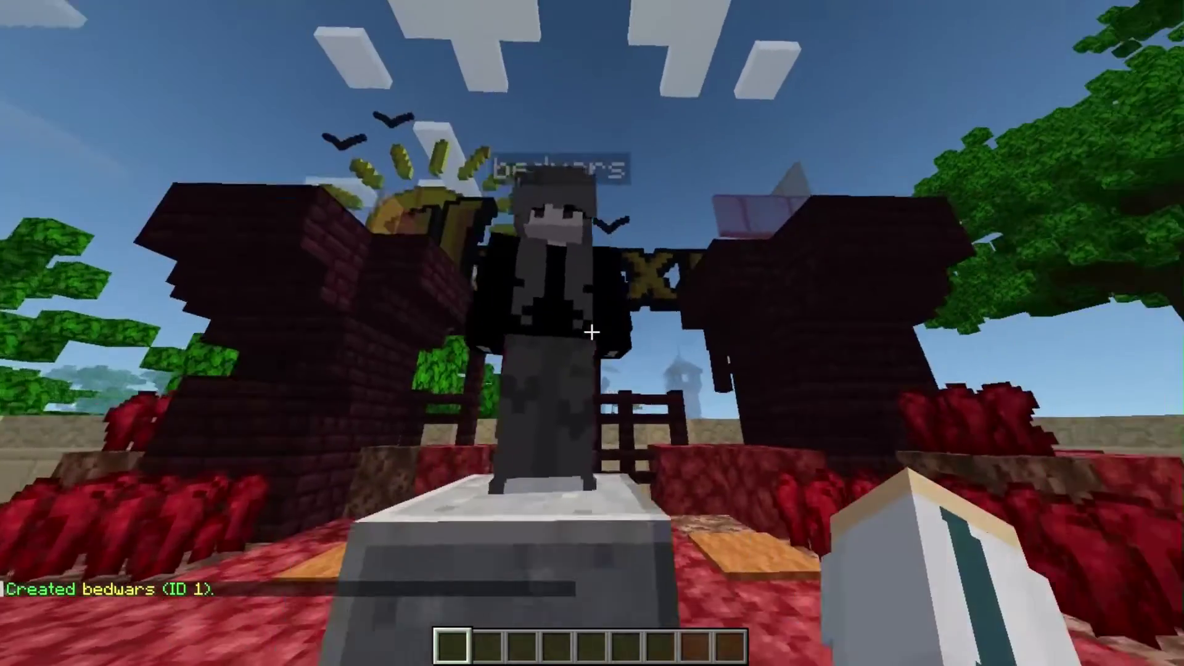
key(w)
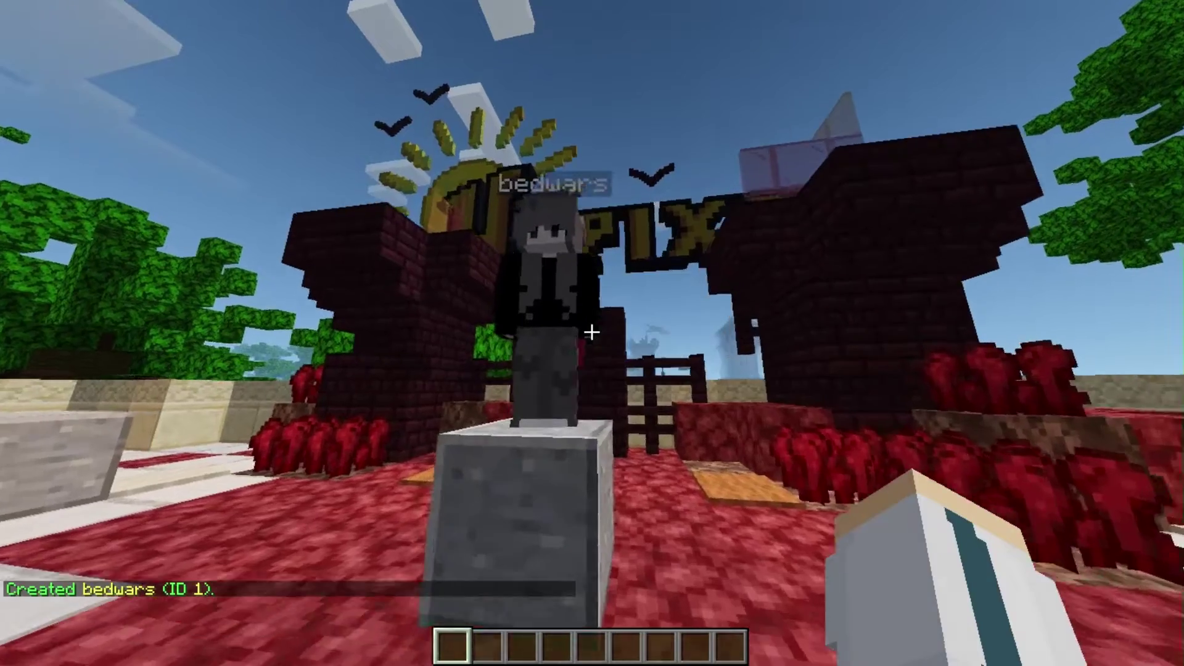
key(s)
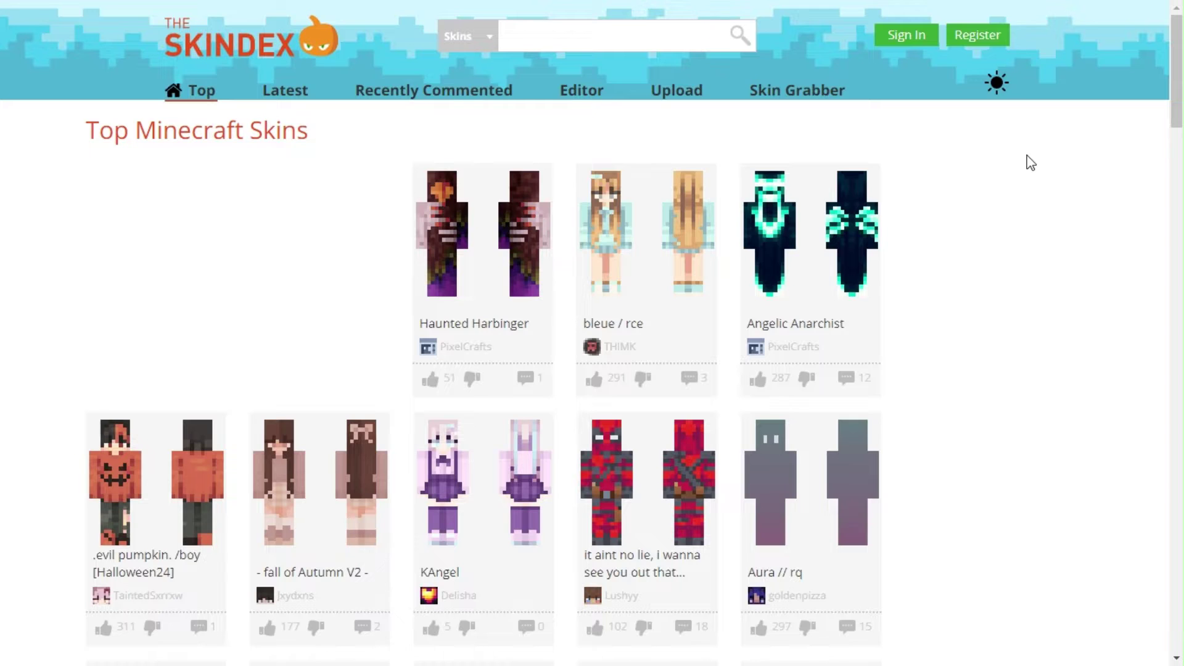
On The Skindex website, search for "Hypixel bedwars solo npc" and open the Hypixel Bedwars solo NPC skin.
scroll(1031, 162, down, 15)
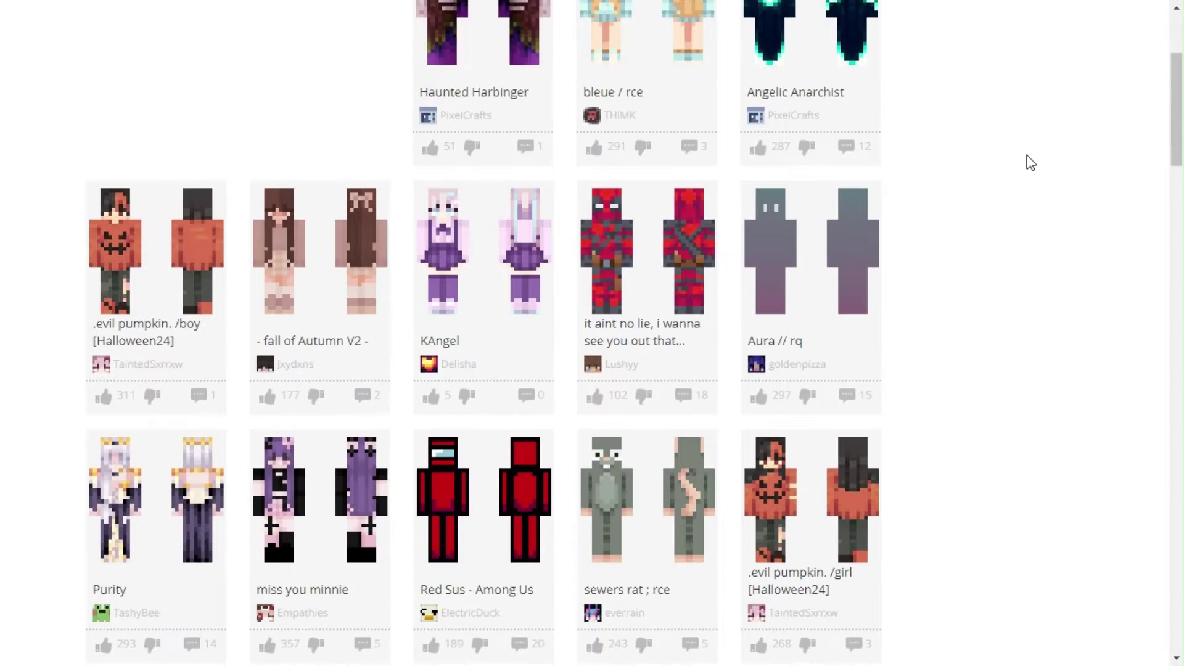
scroll(1030, 163, down, 10)
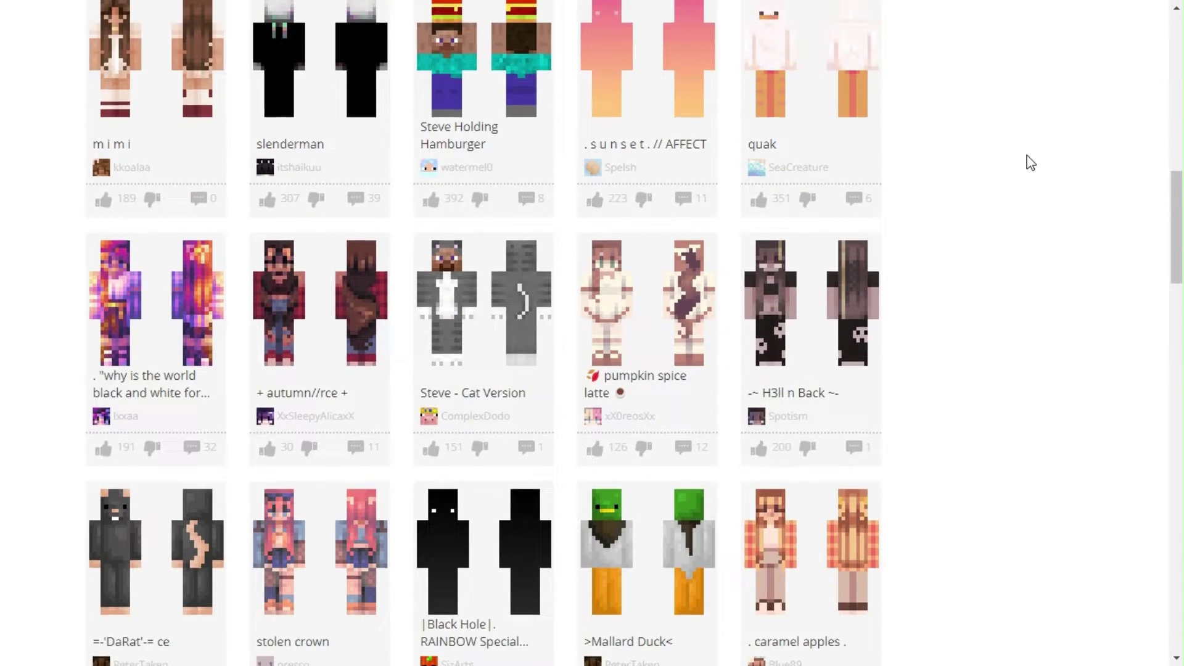
scroll(1031, 162, down, 5)
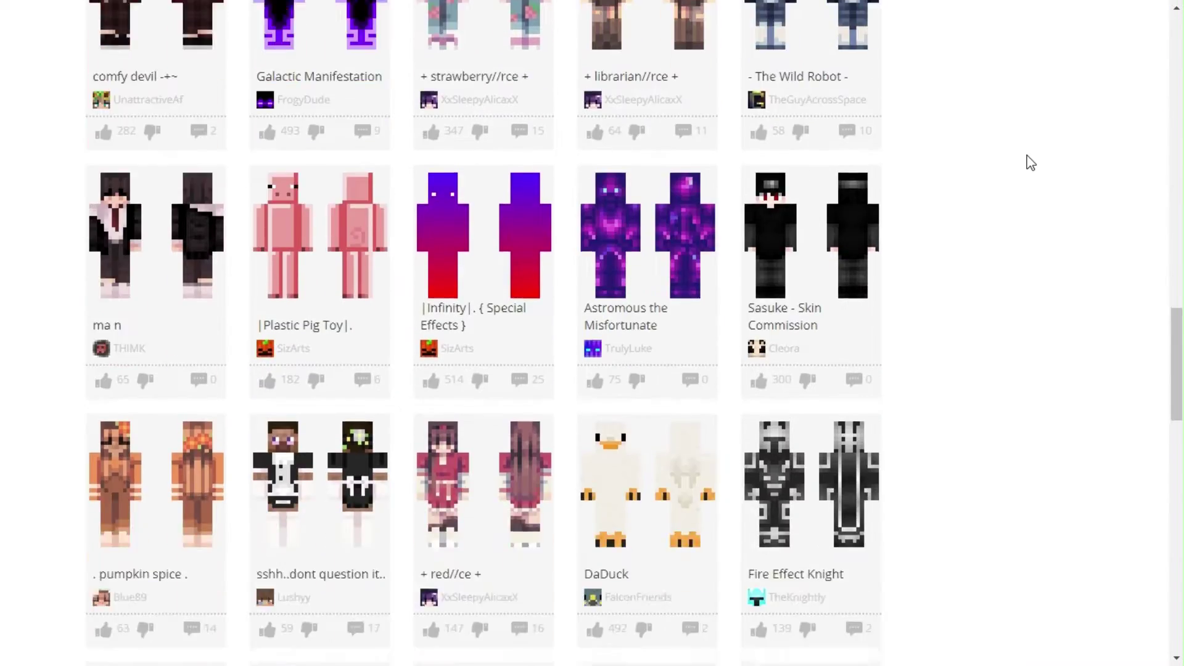
scroll(1030, 163, up, 14)
scroll(1030, 163, up, 15)
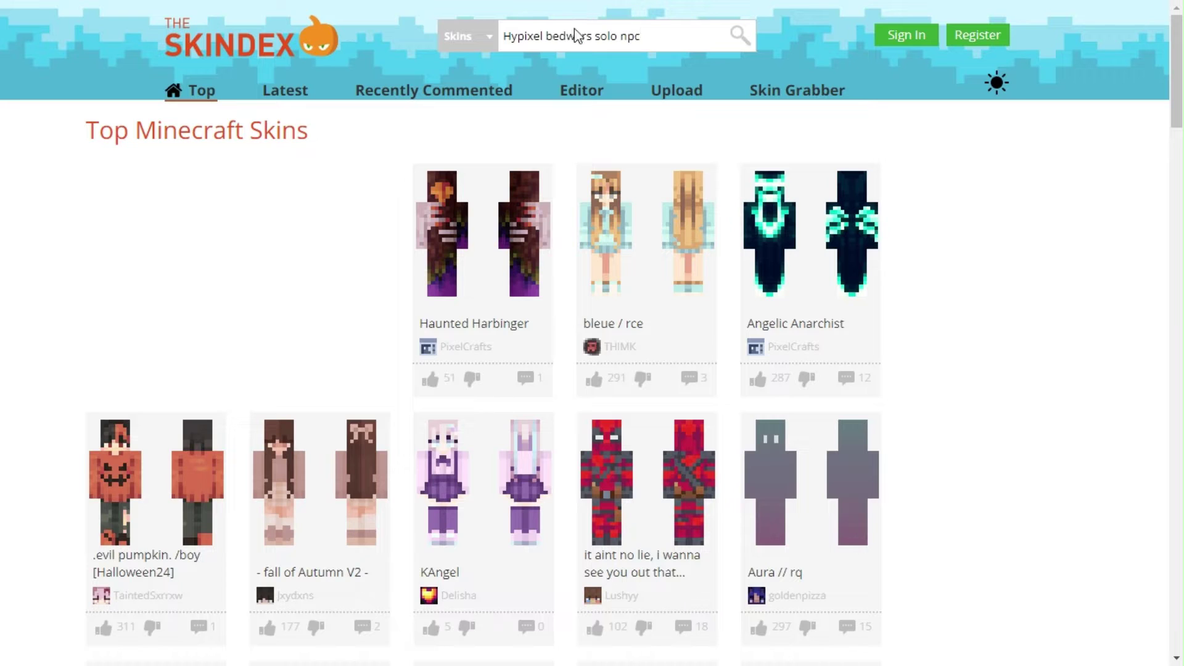
key(Return)
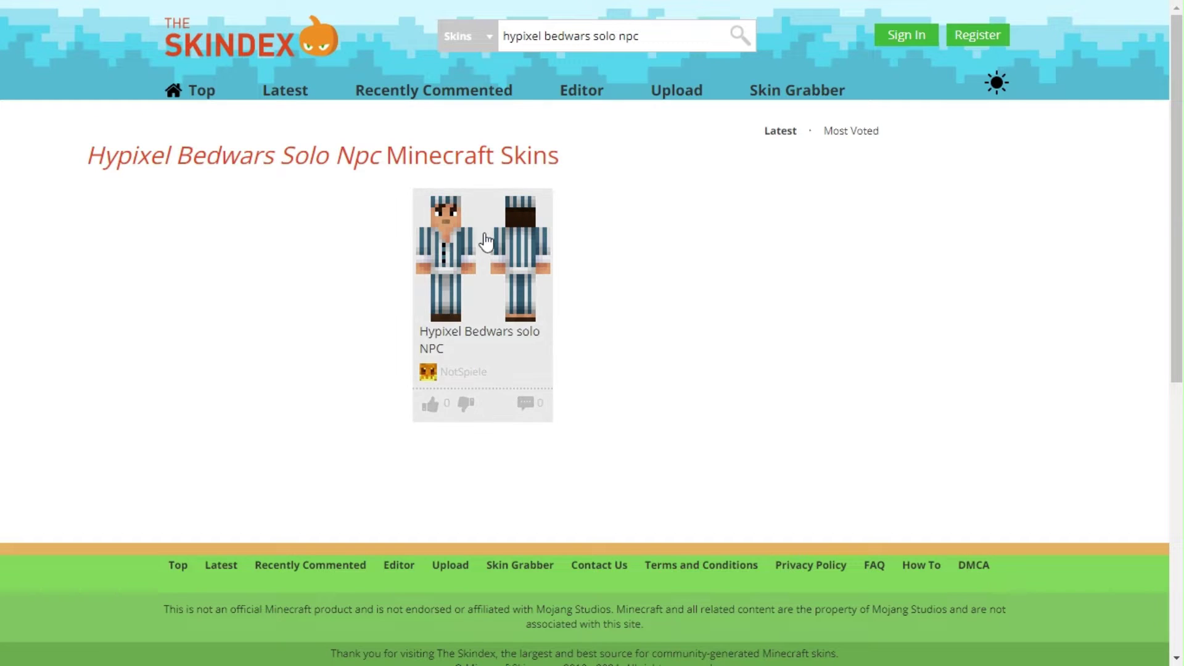
click(483, 282)
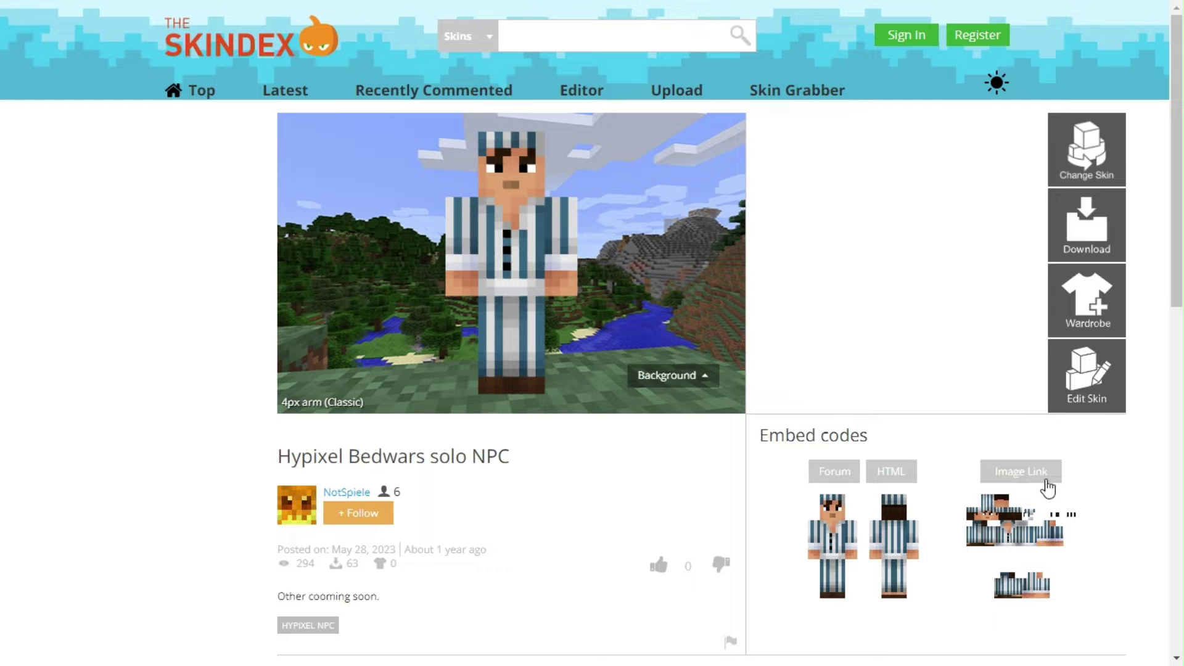
Generate the image link for the Hypixel Bedwars solo NPC skin and copy the full URL.
click(1018, 481)
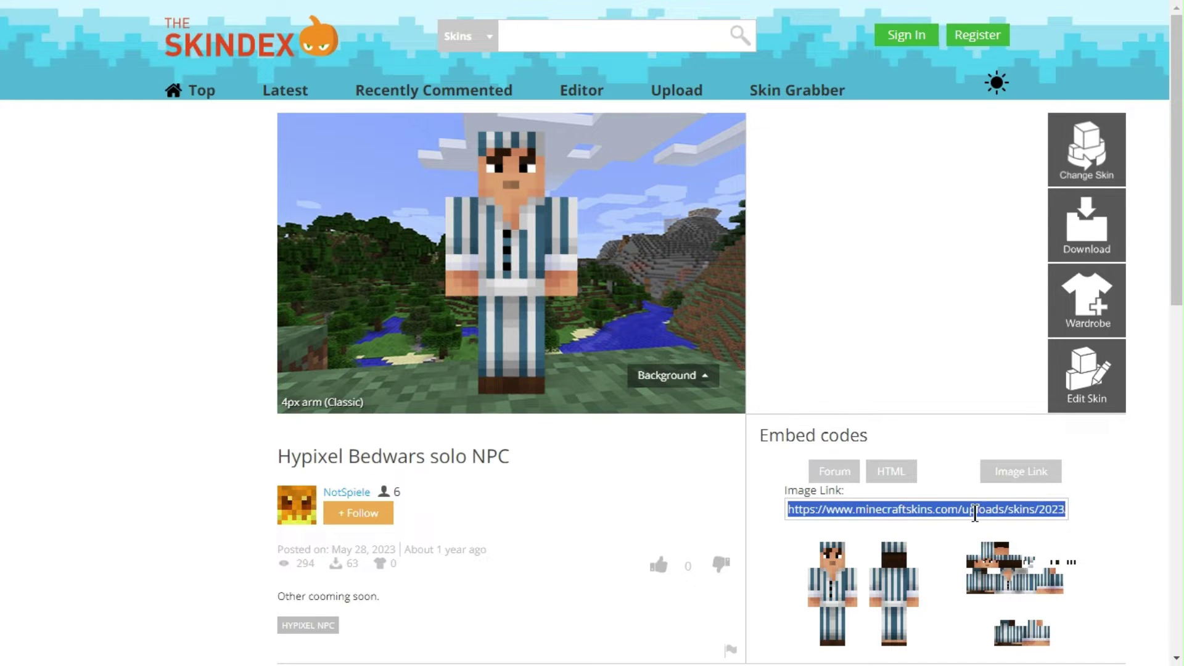
click(882, 510)
drag(841, 513, 1099, 516)
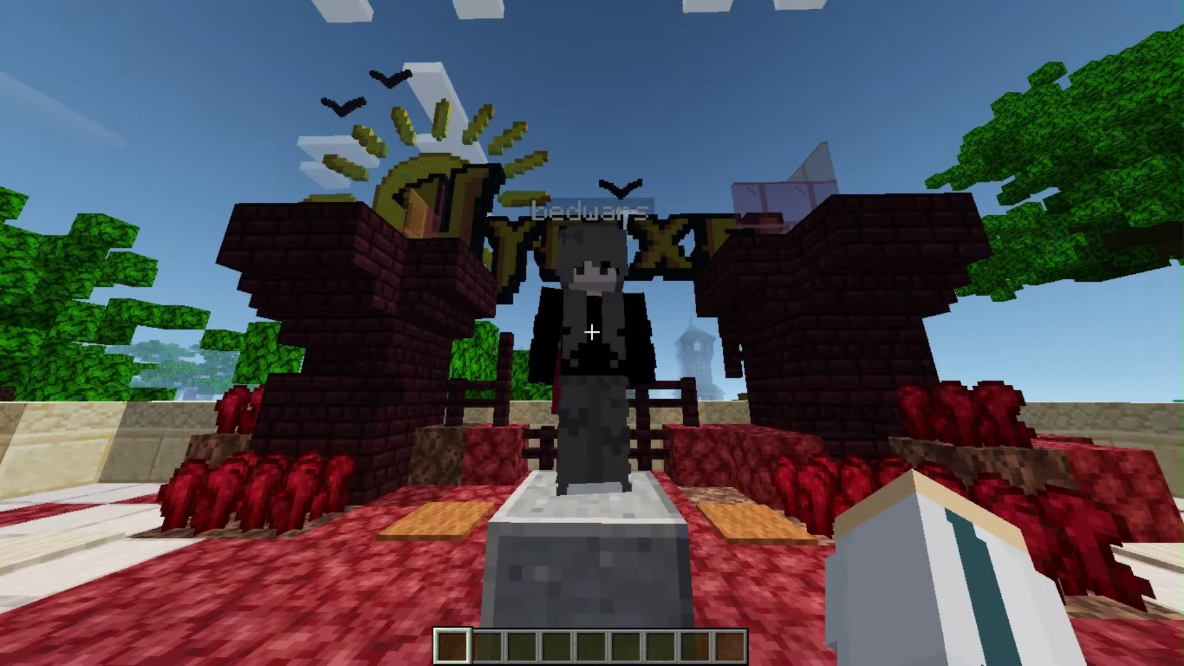
Back in Minecraft, apply the copied Skindex image to the bedwars NPC with "/npc skin --url" and view the character from the front.
key(slash)
text(npc skin)
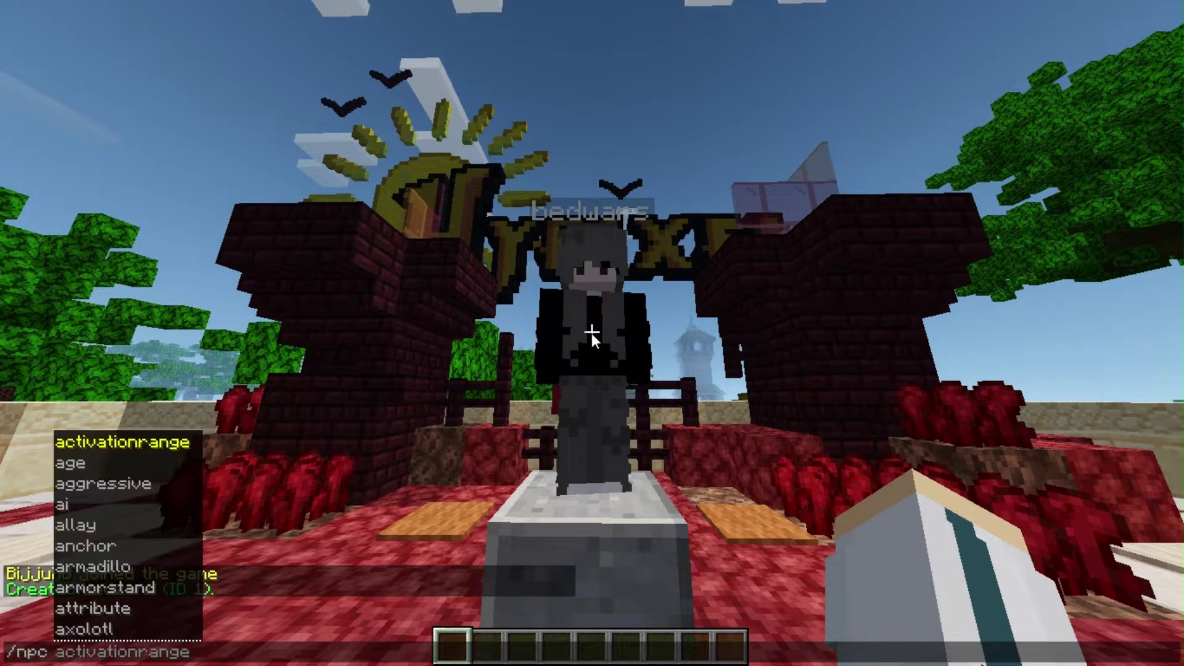
text( --file)
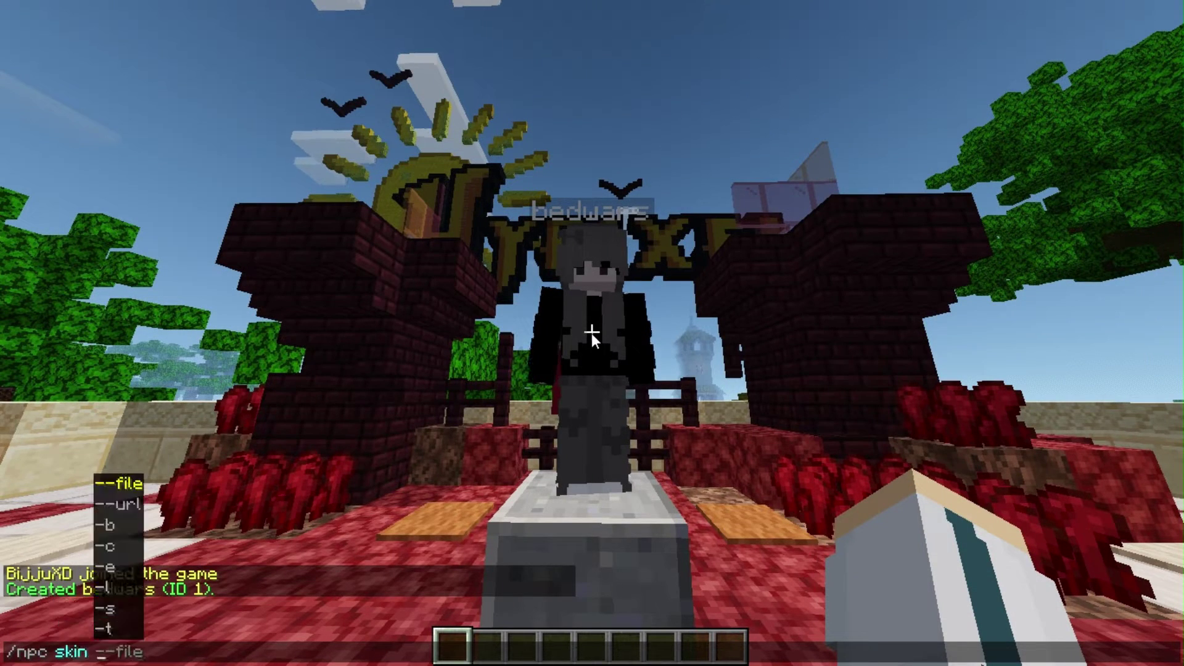
key(Tab)
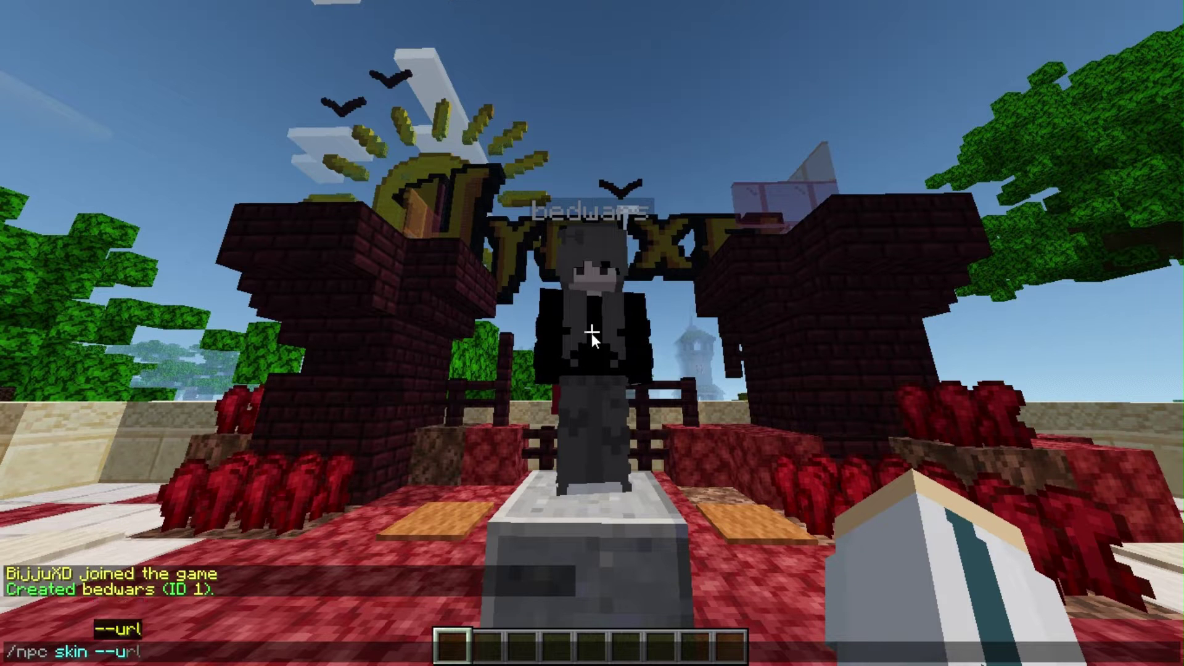
text(https://www.minecraftskins.com/uploads/skins/2023/05/28/hypixel-bedwars-solo-npc-21639695.png?v694)
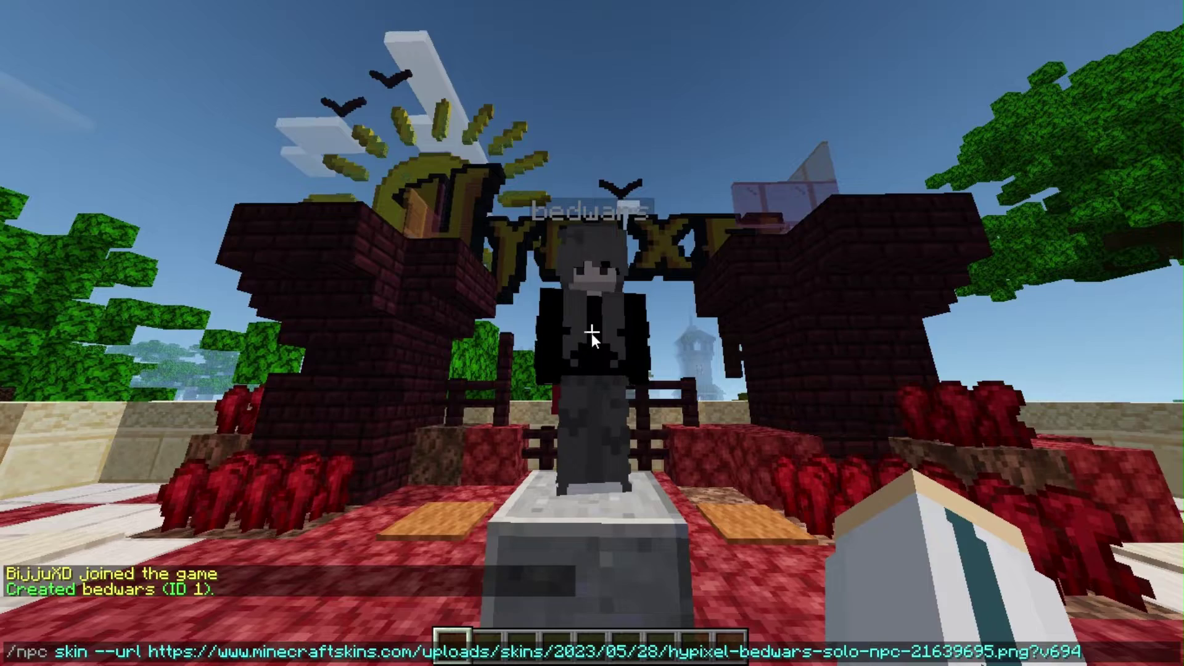
key(Return)
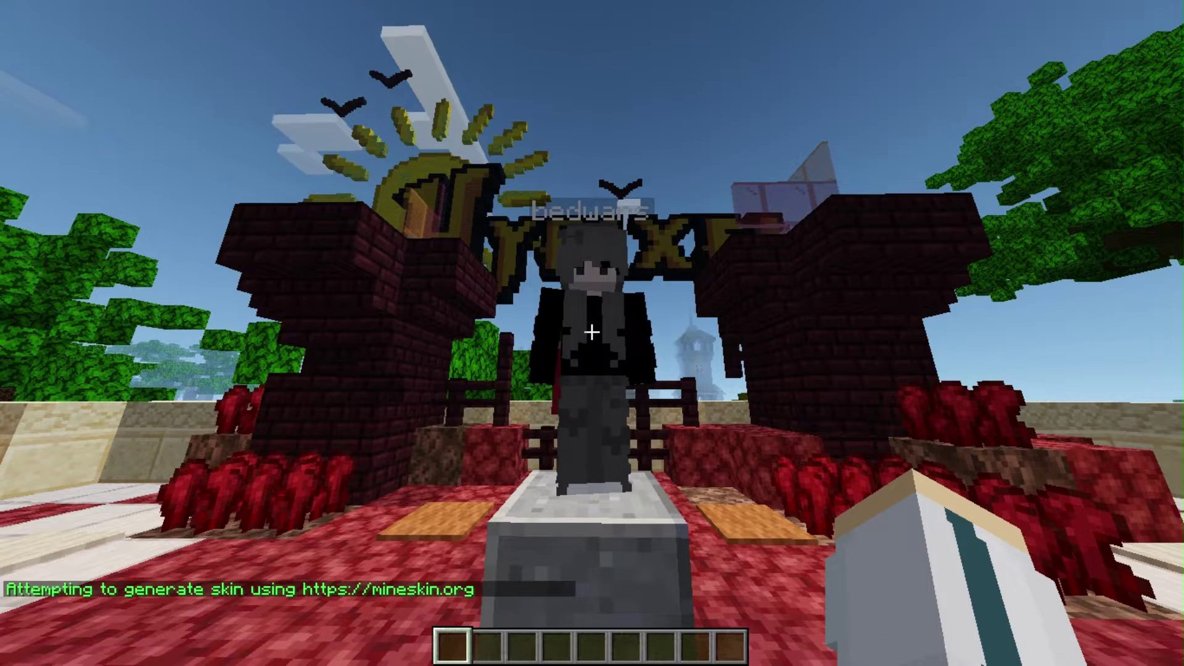
key(s)
key(d)
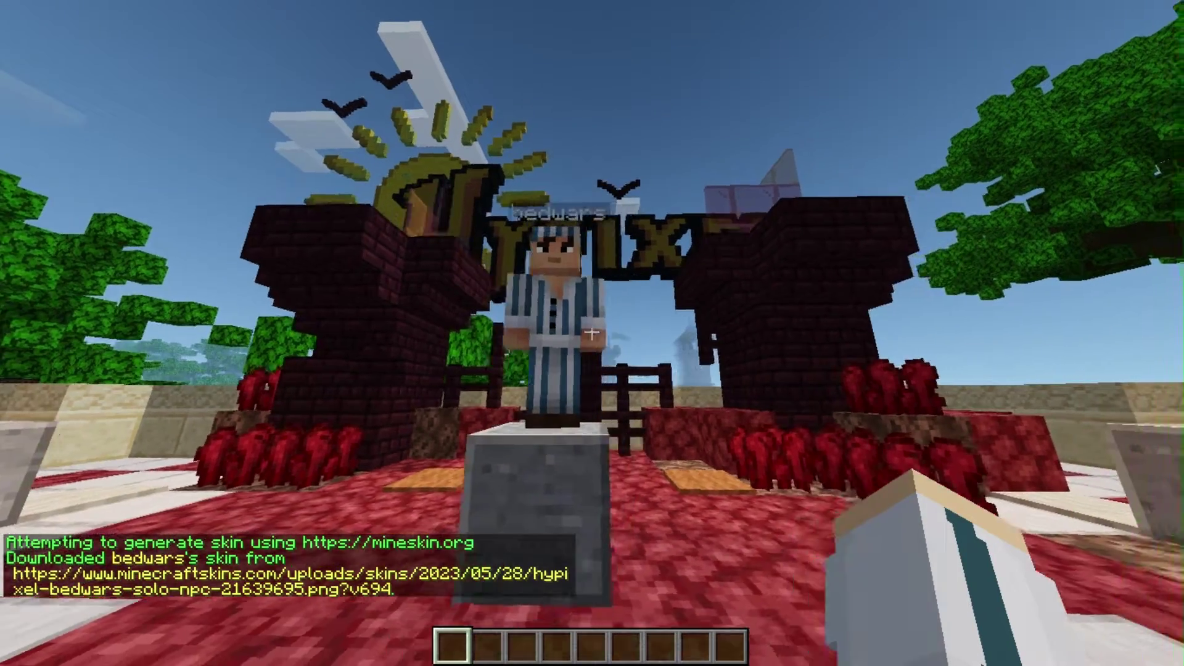
key(w)
key(a)
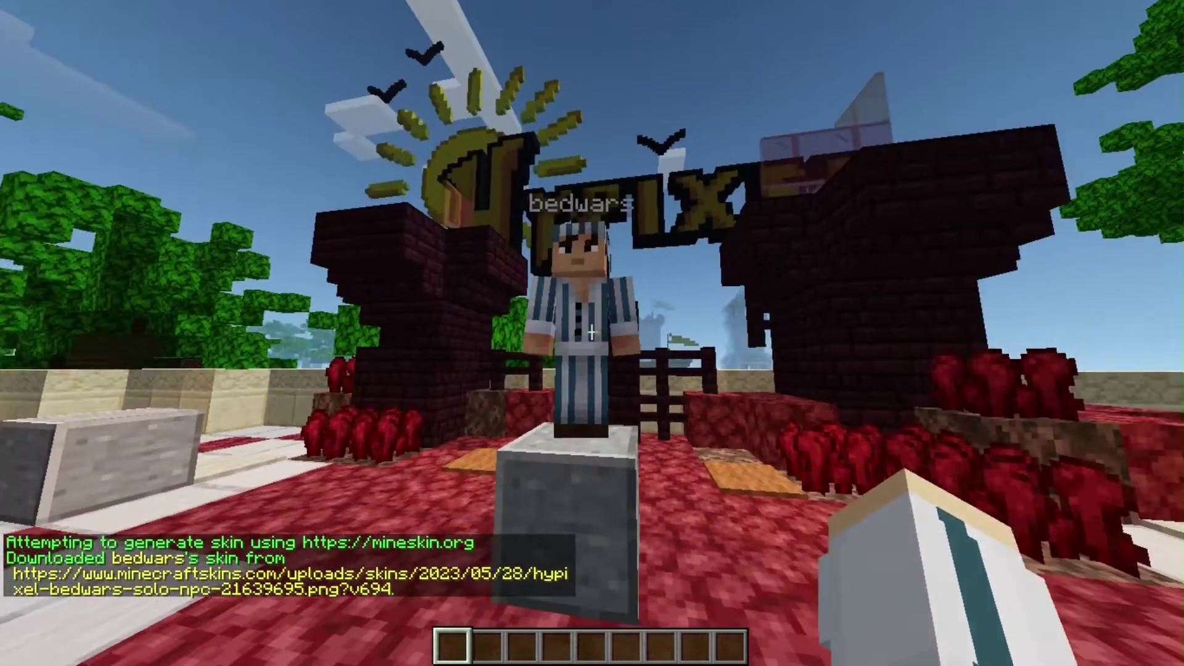
Make the bedwars NPC turn toward nearby players with "/npc lookclose" and walk around it to check its rotation.
key(w)
key(s)
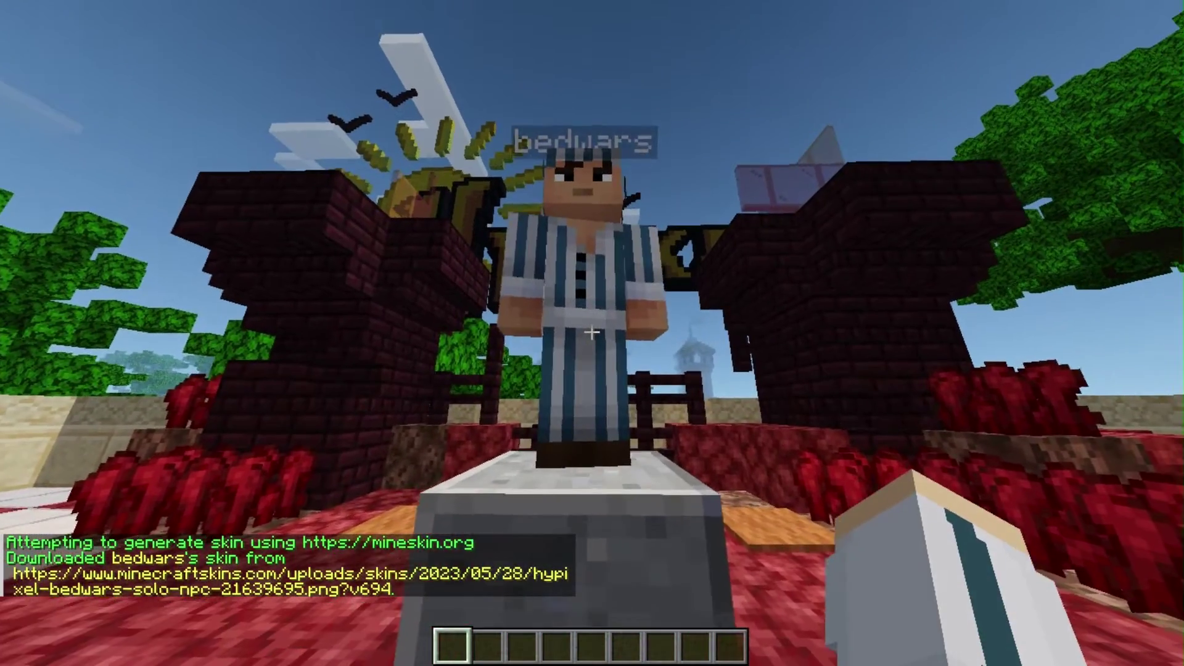
key(w)
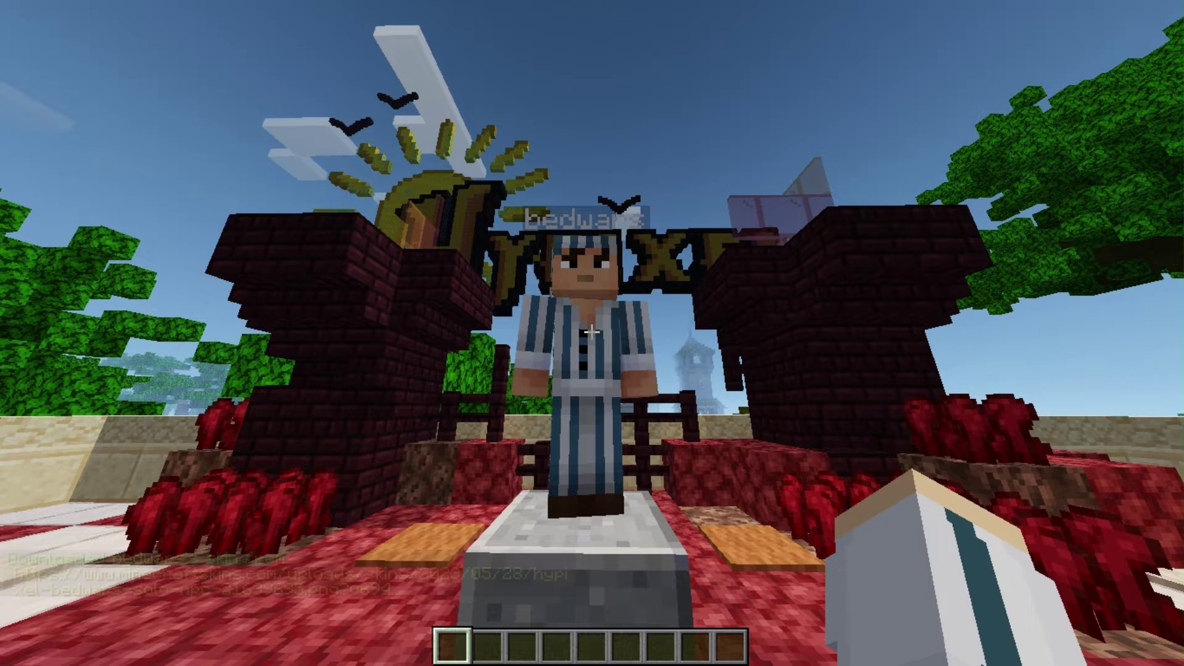
key(slash)
text(npc look)
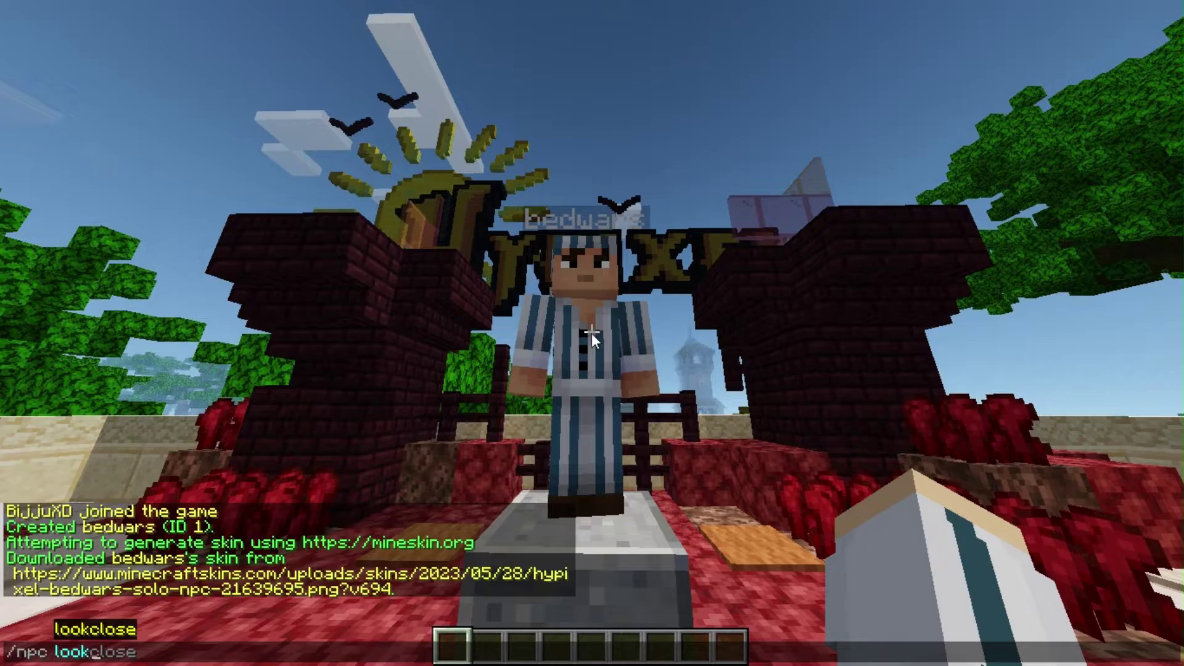
key(Tab)
key(Return)
key(s)
key(a)
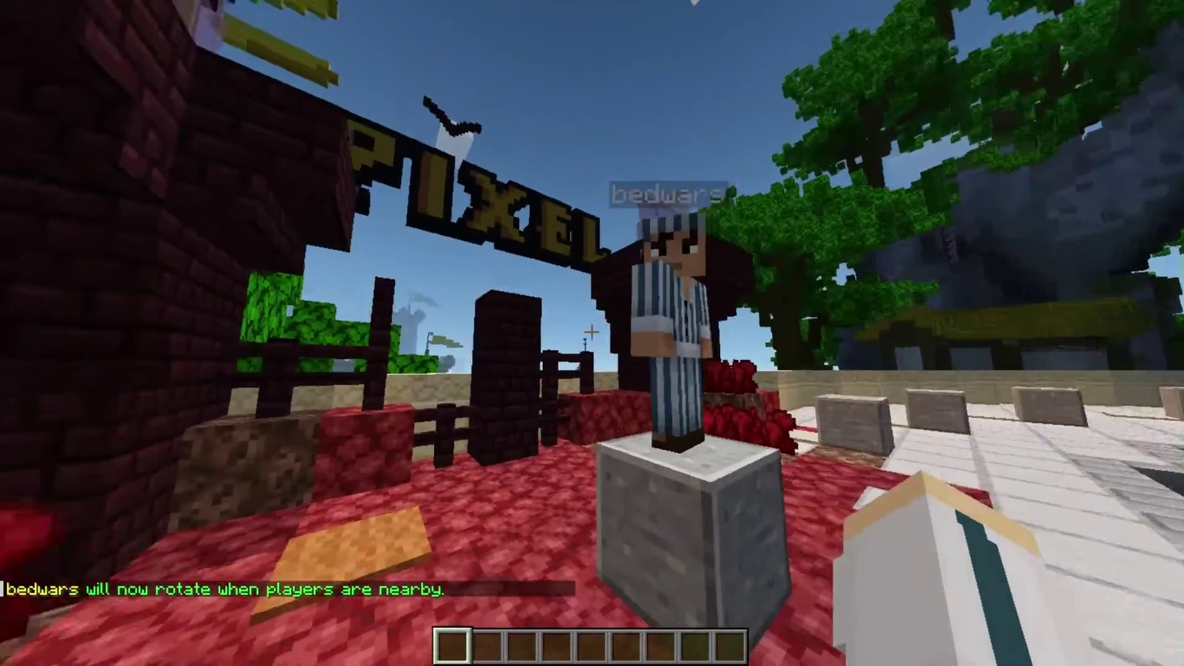
key(d)
key(a)
key(w)
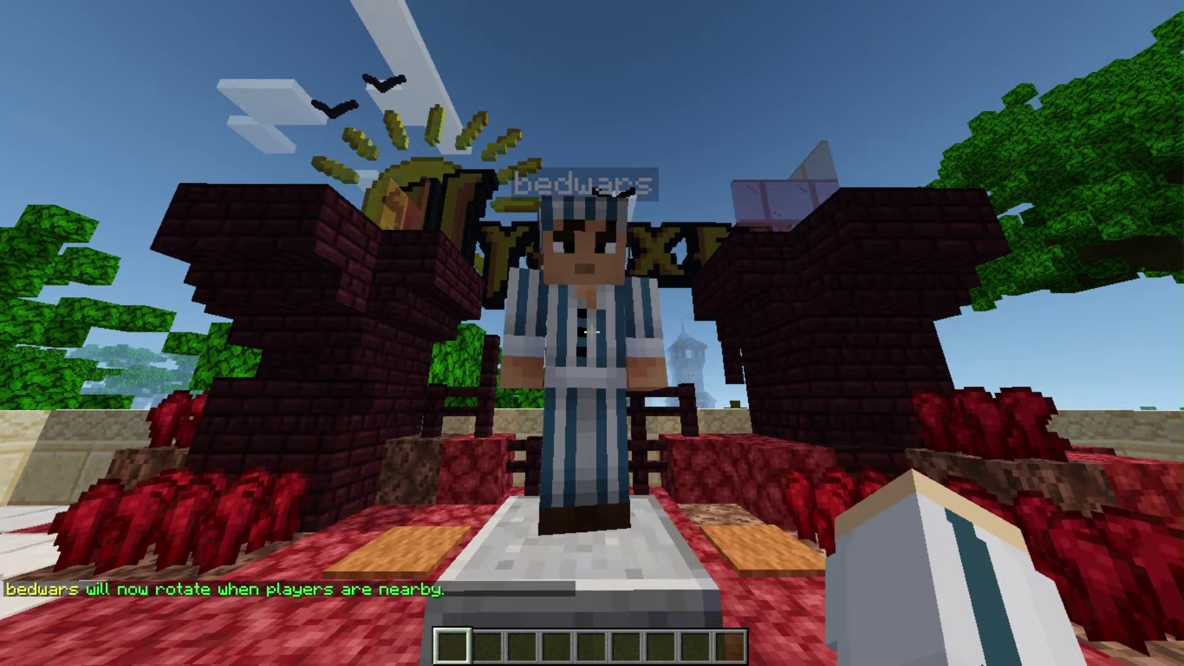
Give the bedwars NPC an aqua glow with "/npc glowing --color AQUA".
key(slash)
text(npc)
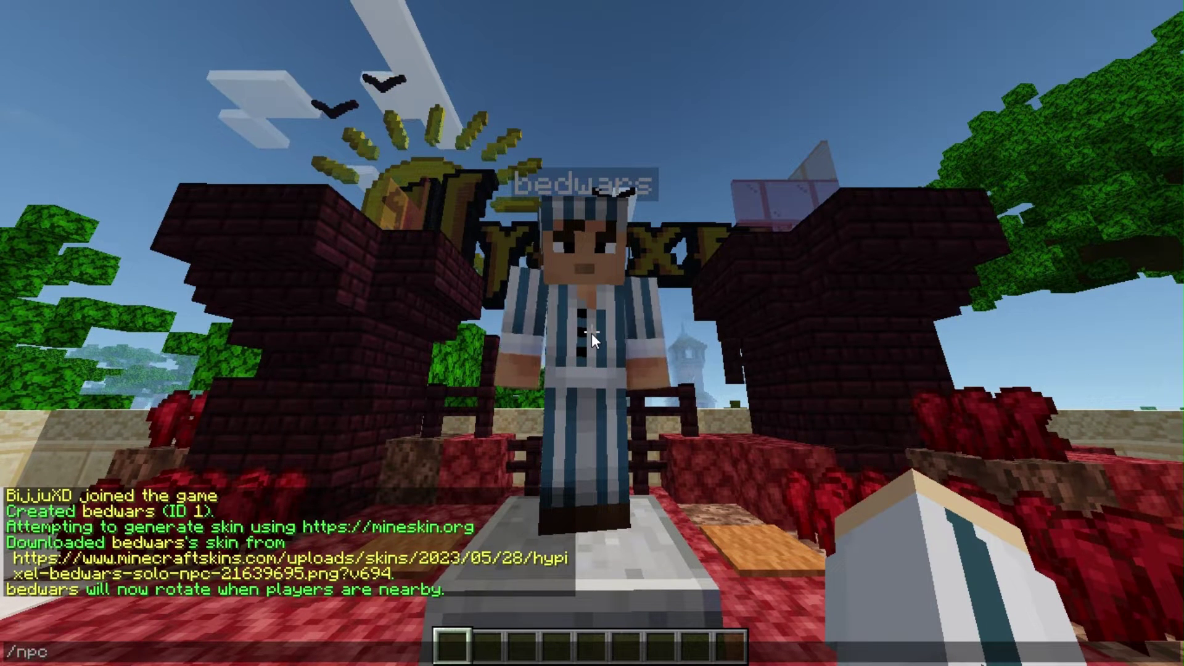
text( glowi)
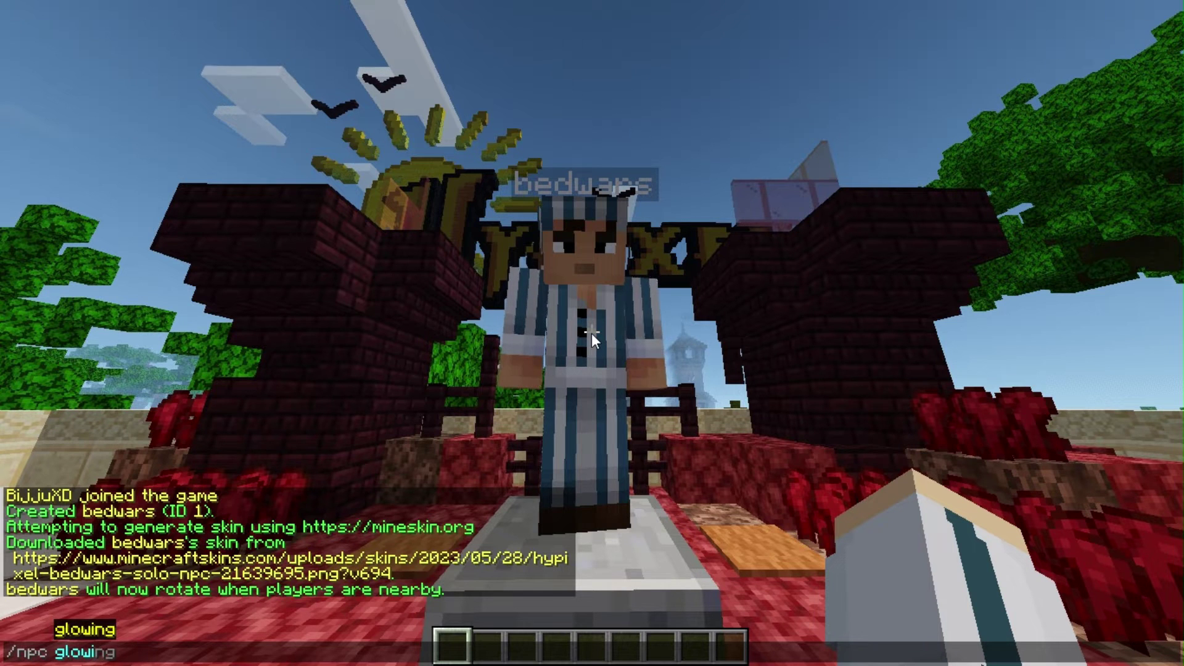
text(ng --color)
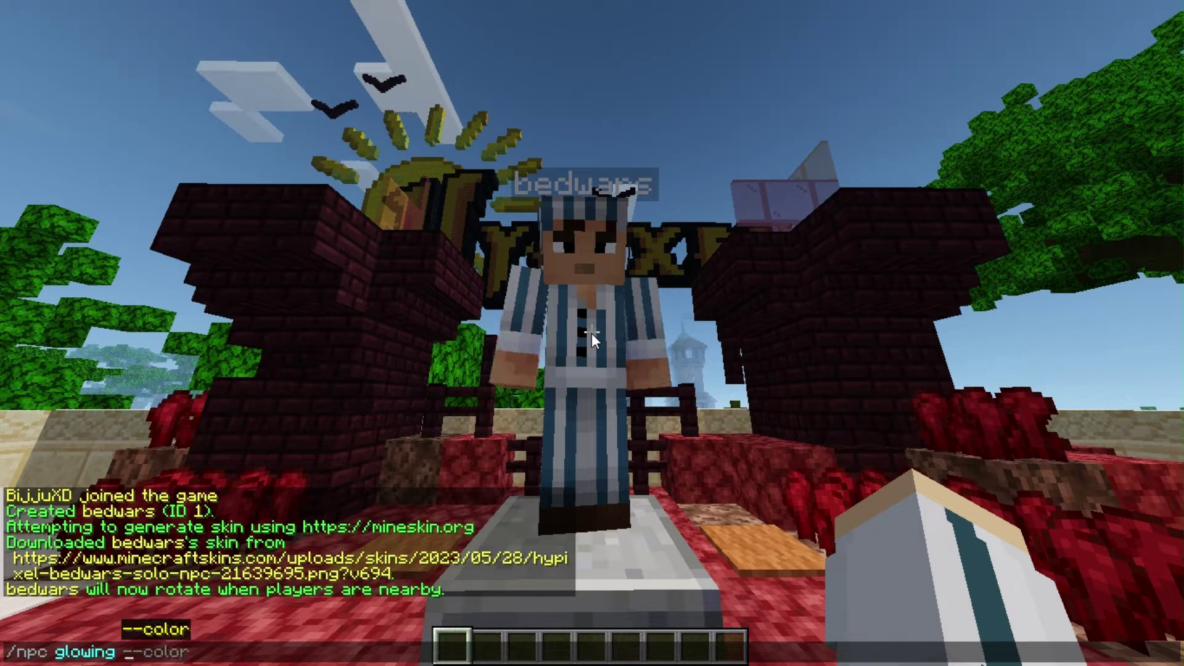
key(Tab)
key(Tab)
key(Return)
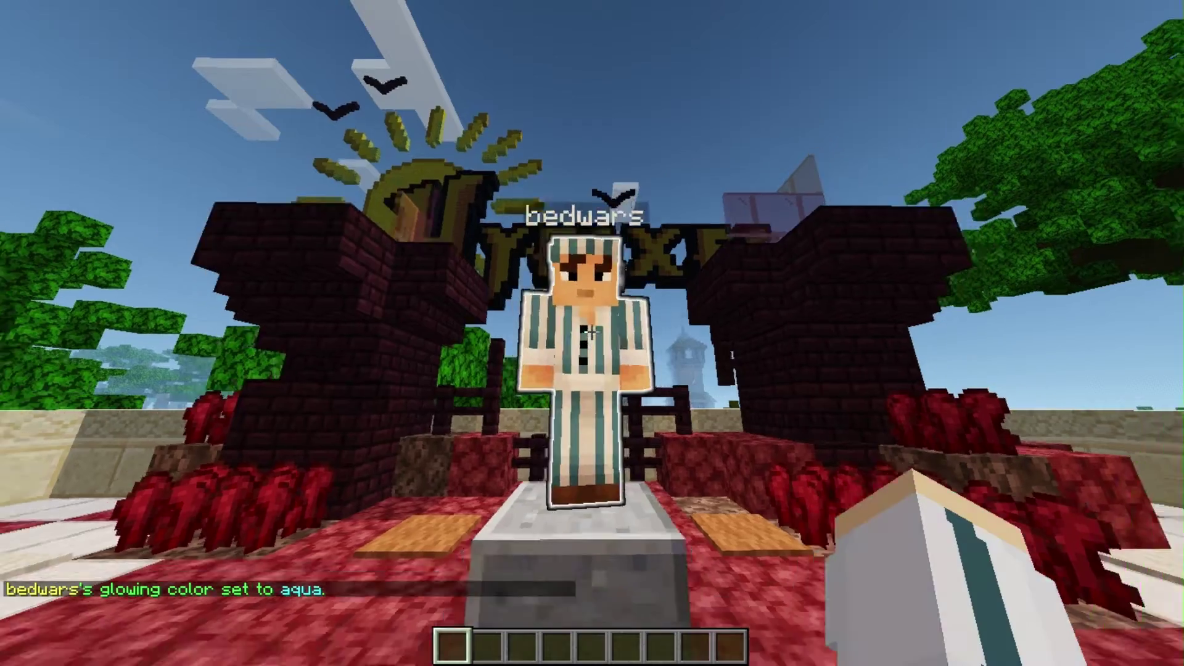
Move around in front of the bedwars NPC and examine its glowing outline from different distances.
key(s)
key(w)
key(d)
key(a)
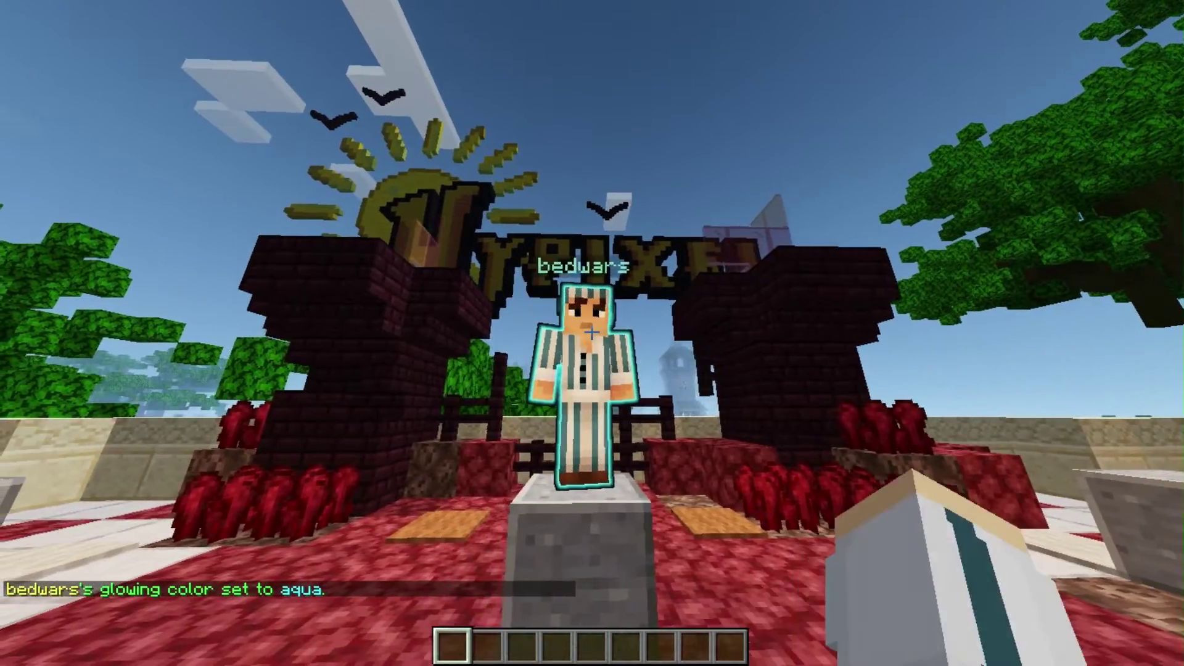
key(s)
key(d)
key(a)
key(w)
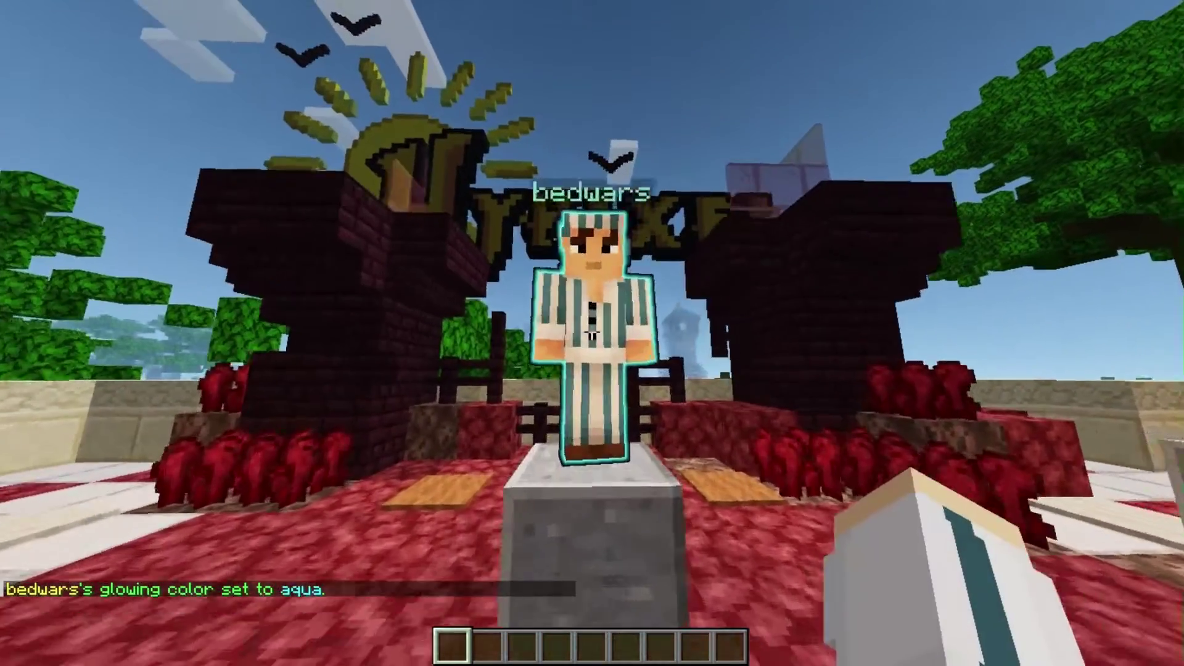
key(w)
key(a)
key(s)
key(d)
key(w)
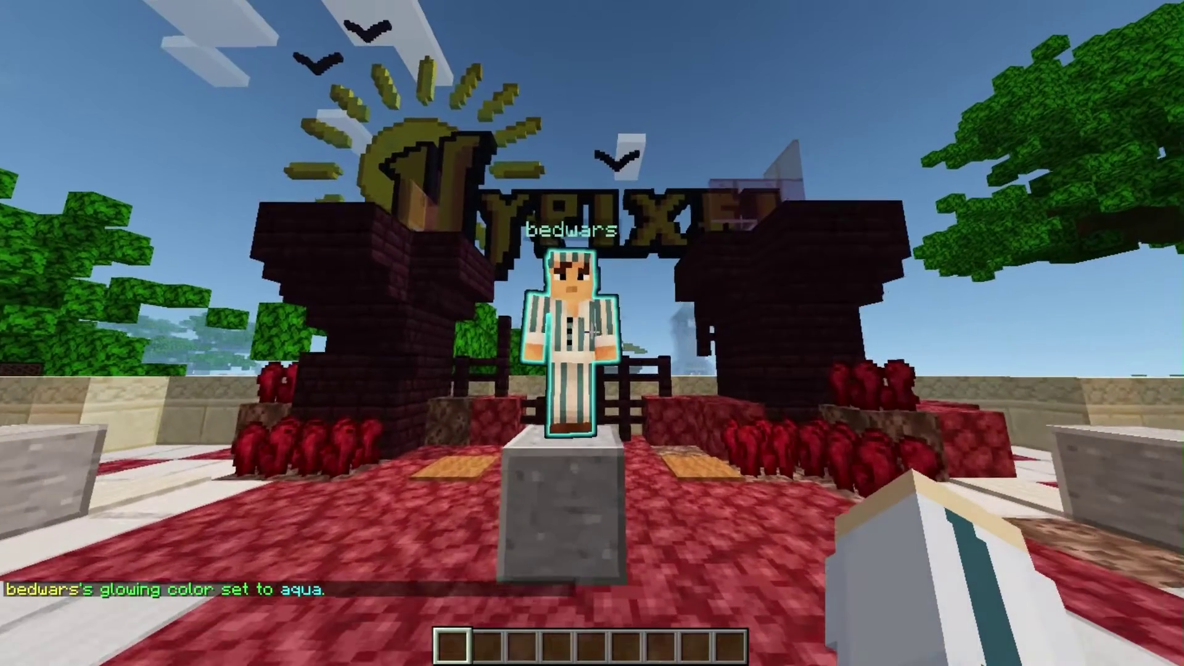
Set the bedwars NPC's glow color to WHITE with "/npc glowing --color" and look at it up close.
key(t)
key(Up)
key(BackSpace)
key(BackSpace)
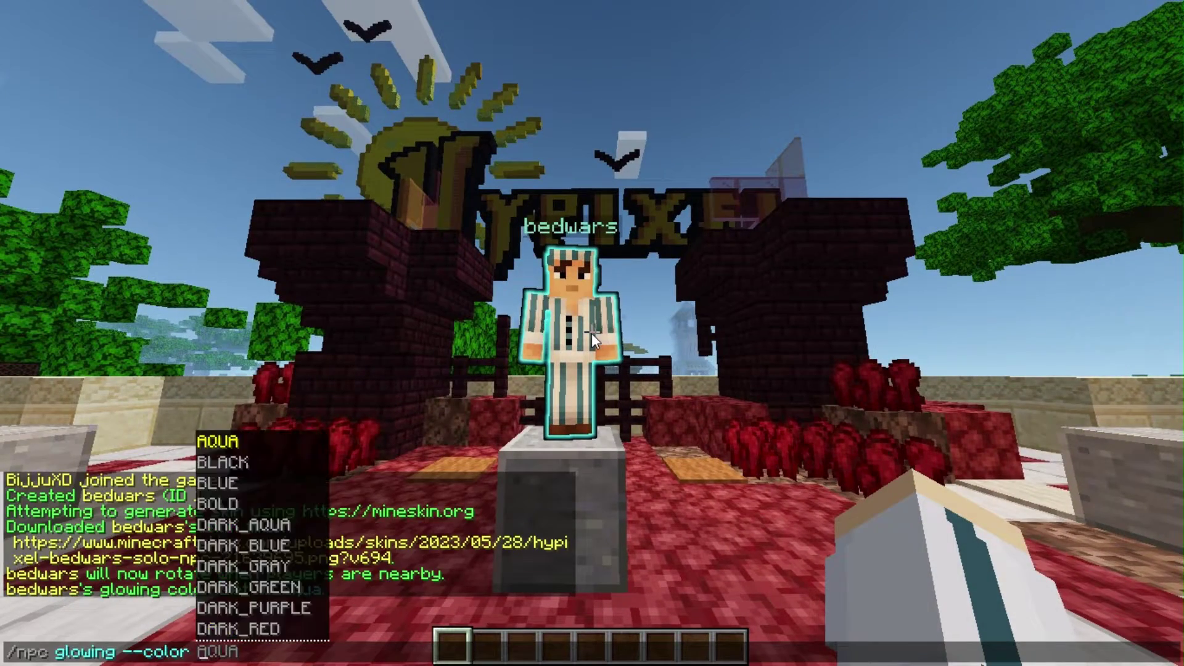
text(WHITE)
key(Return)
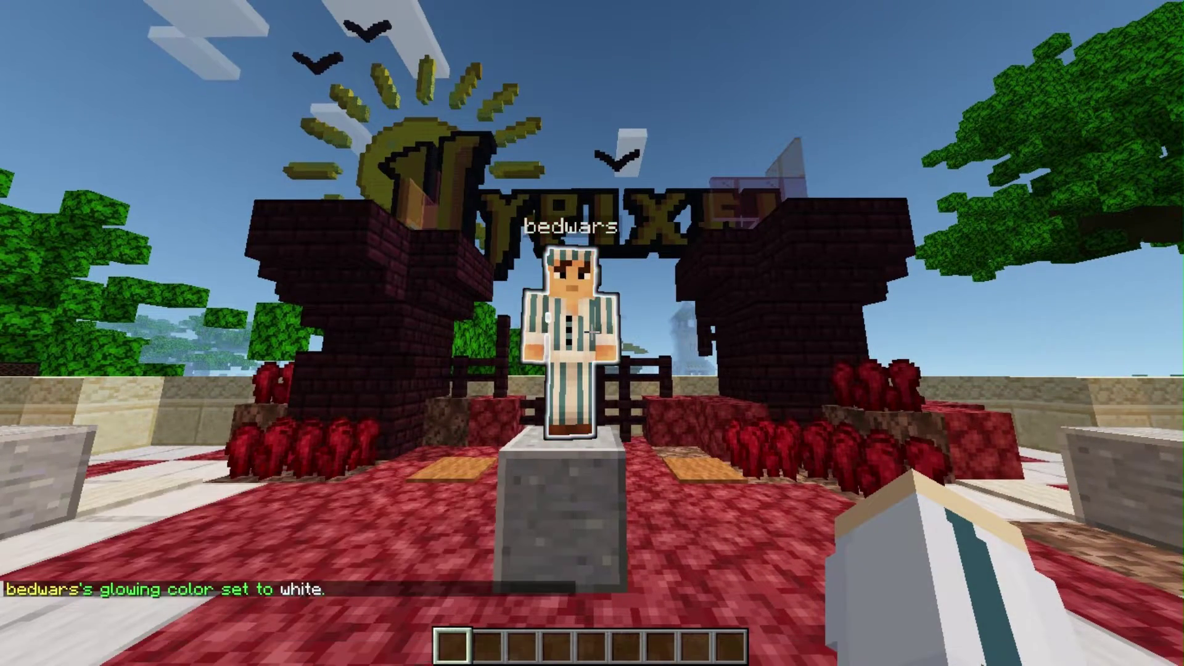
key(s)
key(w)
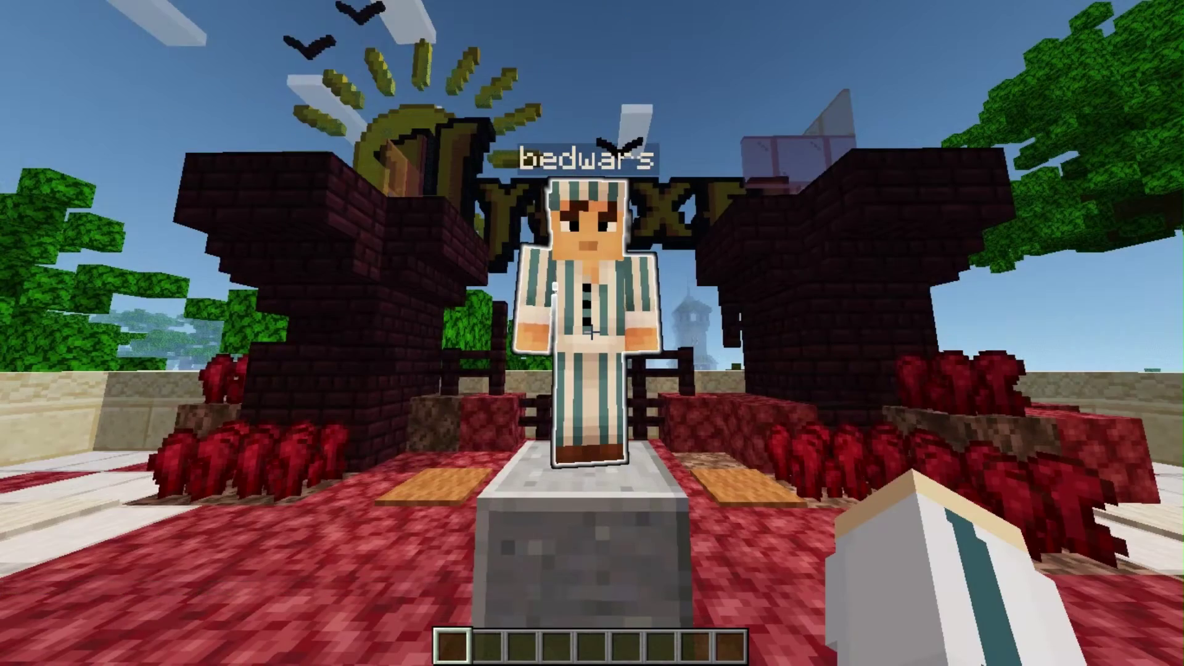
Hide the bedwars NPC's nameplate with "/npc name" and view the character from the front.
text(/npc)
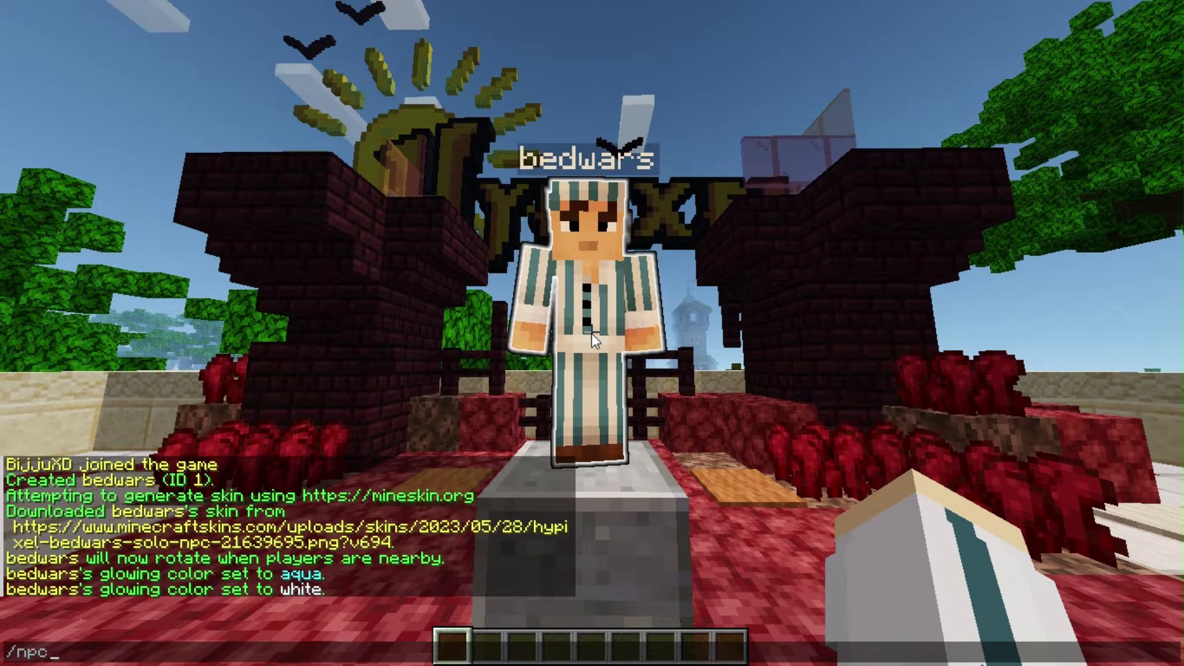
text(na)
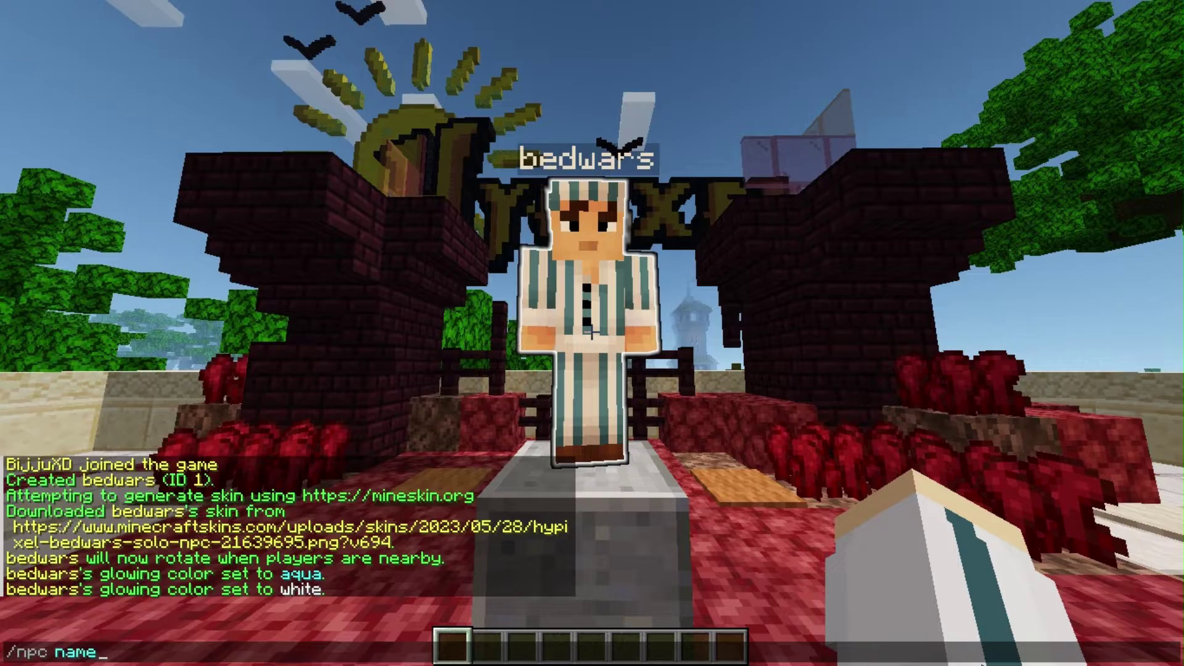
text(me)
key(Return)
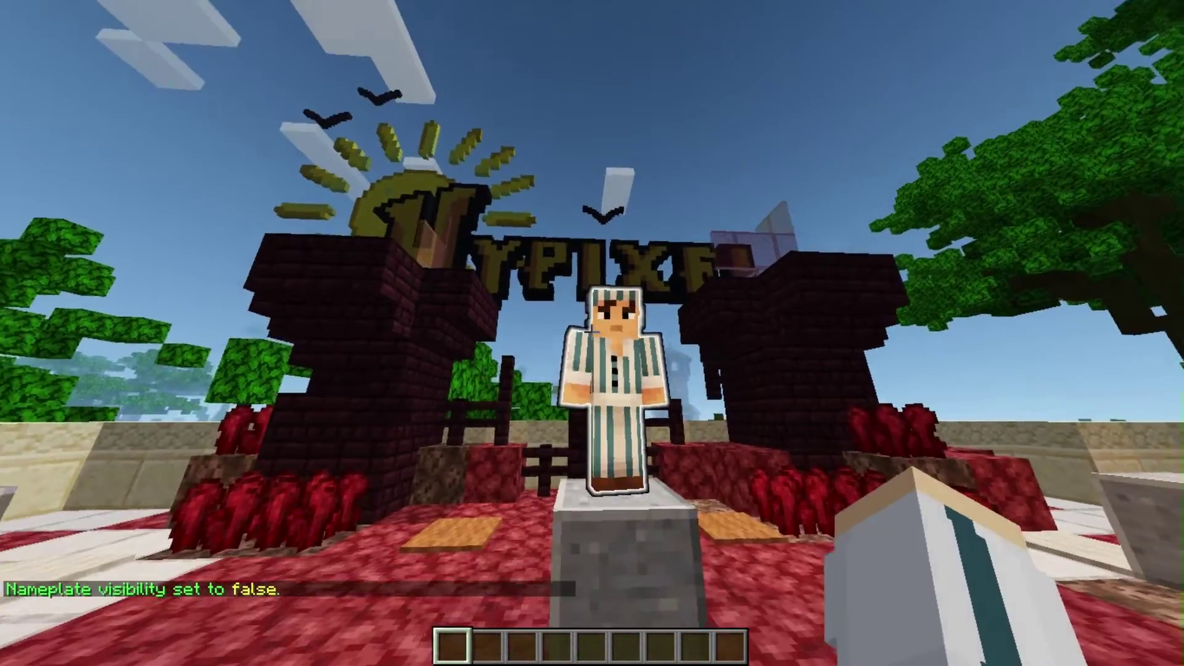
key(w)
key(s)
key(d)
key(w)
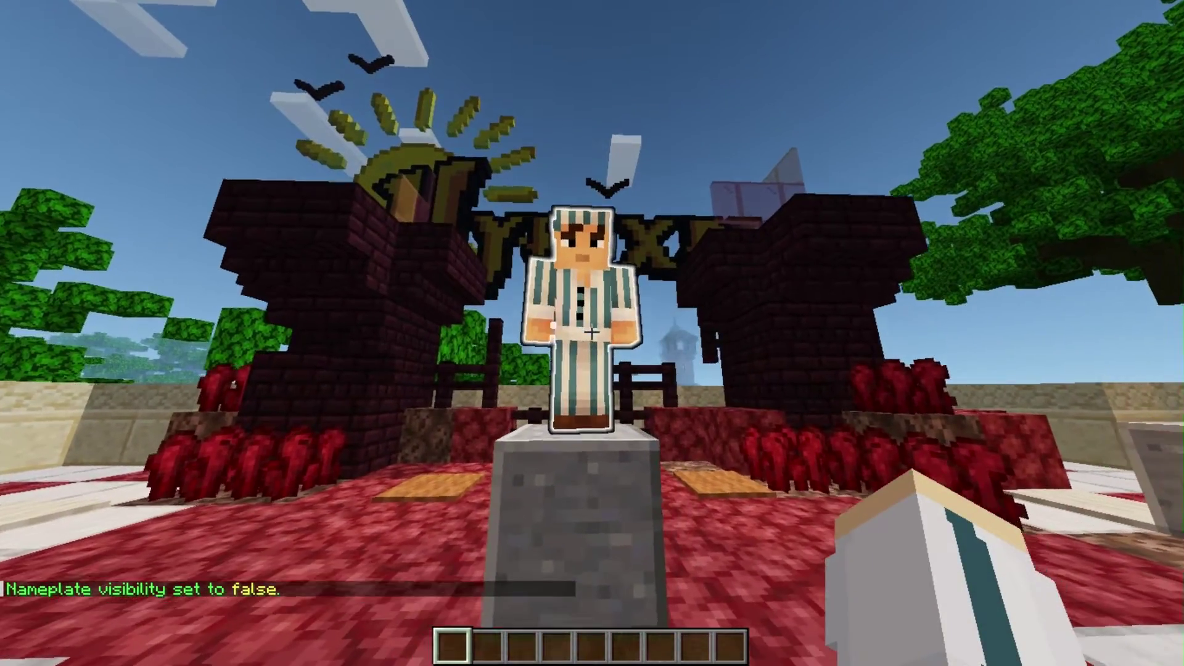
key(w)
key(space)
click(593, 333)
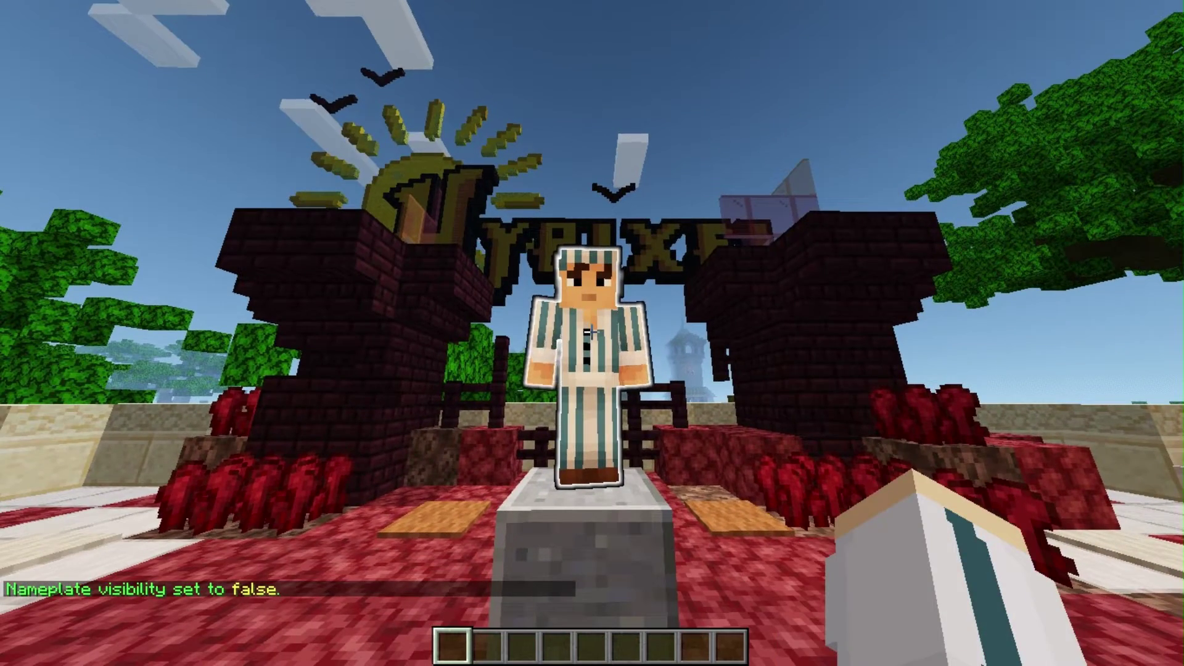
Download the Bungee placeholder expansion with "/papi ecloud download Bungee".
key(slash)
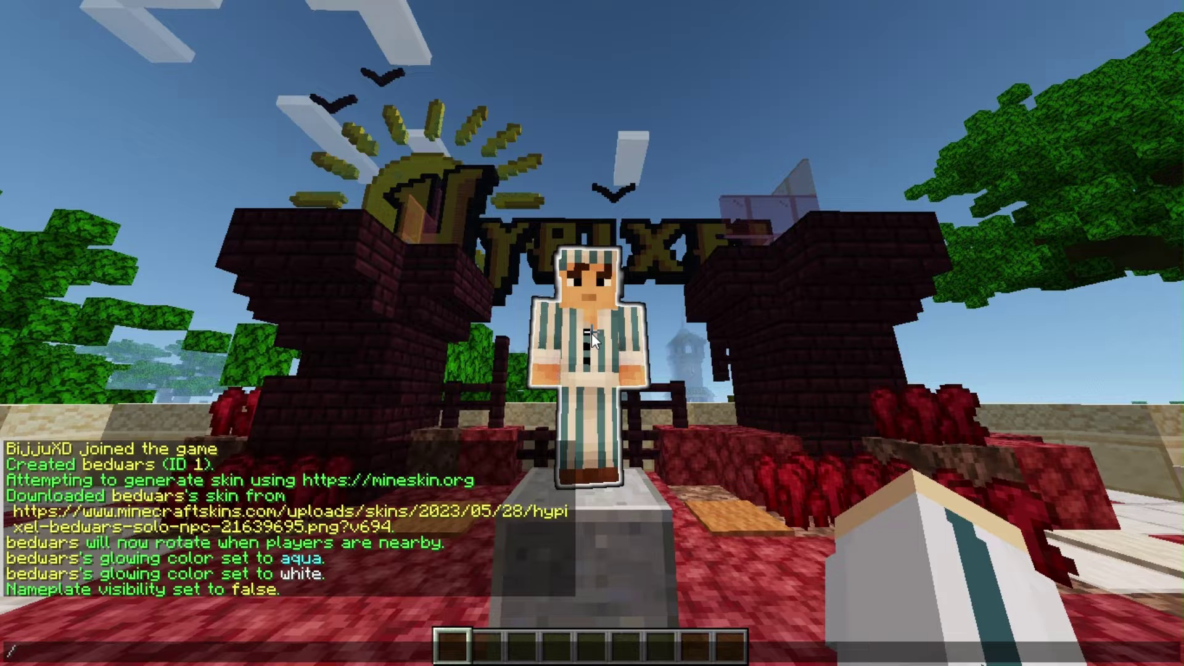
text(p)
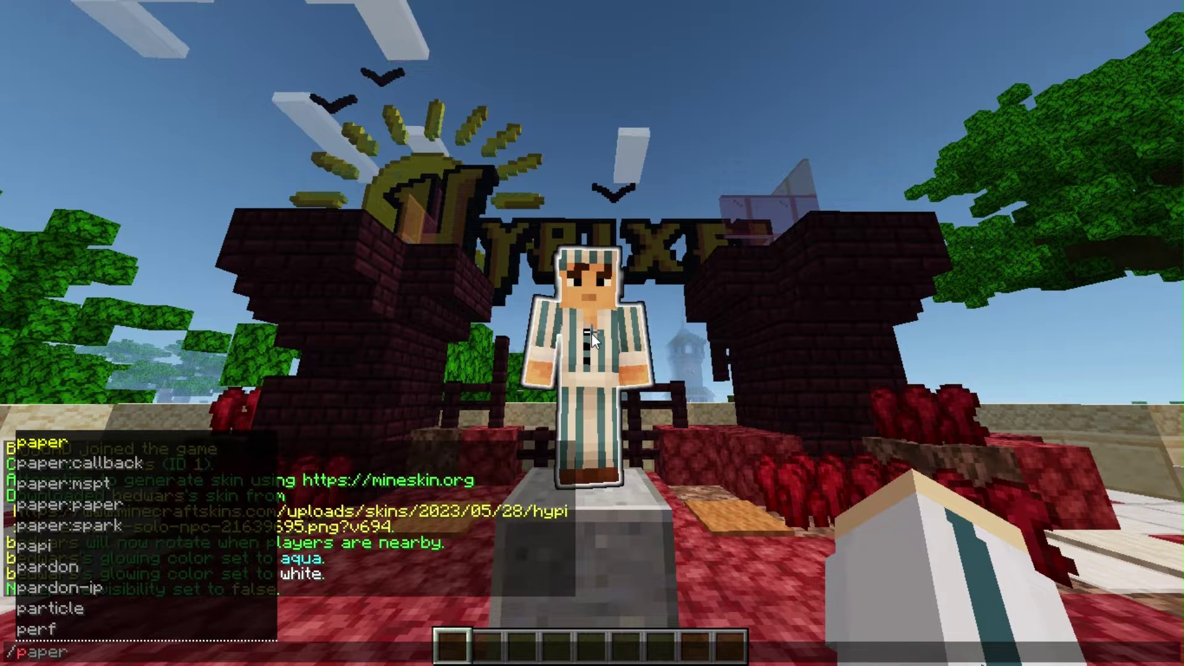
text(api ecloud downloa)
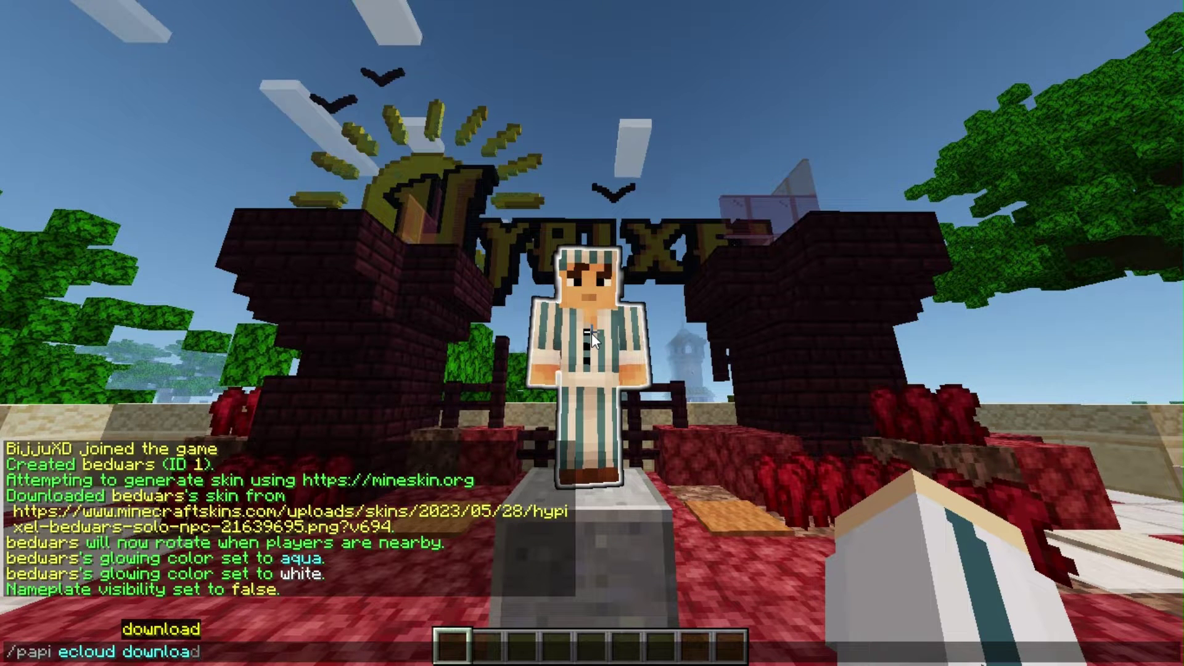
text(d)
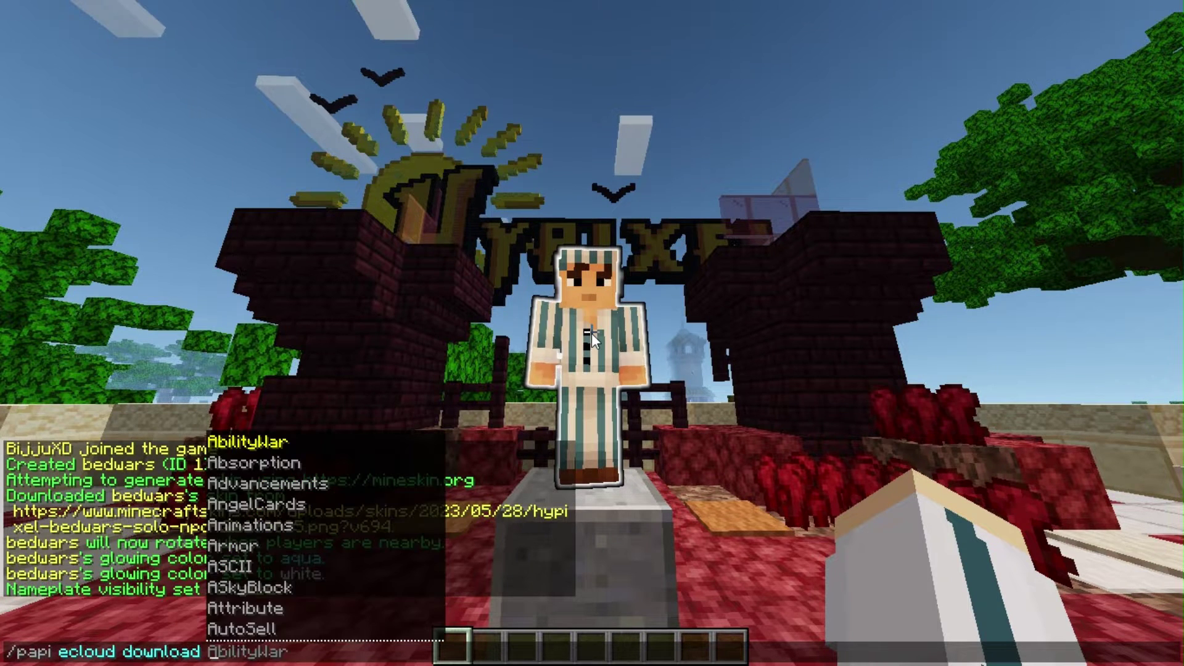
text( Bungee)
key(Return)
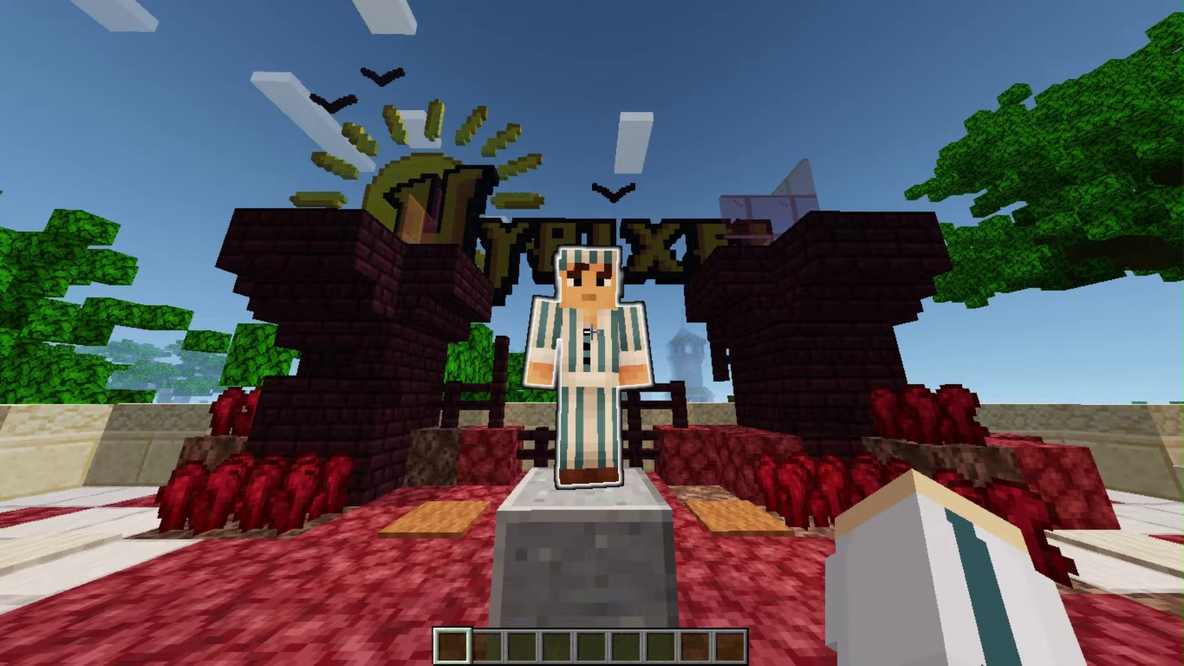
Download the Player placeholder expansion with "/papi ecloud download Player".
key(slash)
text(p)
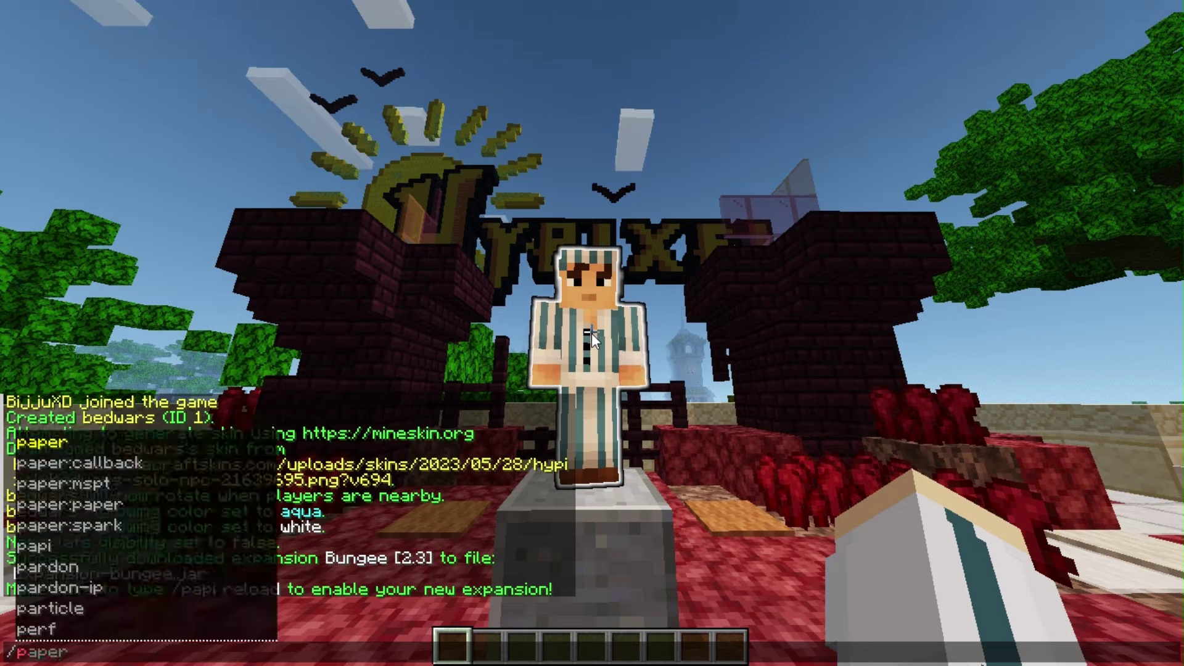
text(api ecloud download Player)
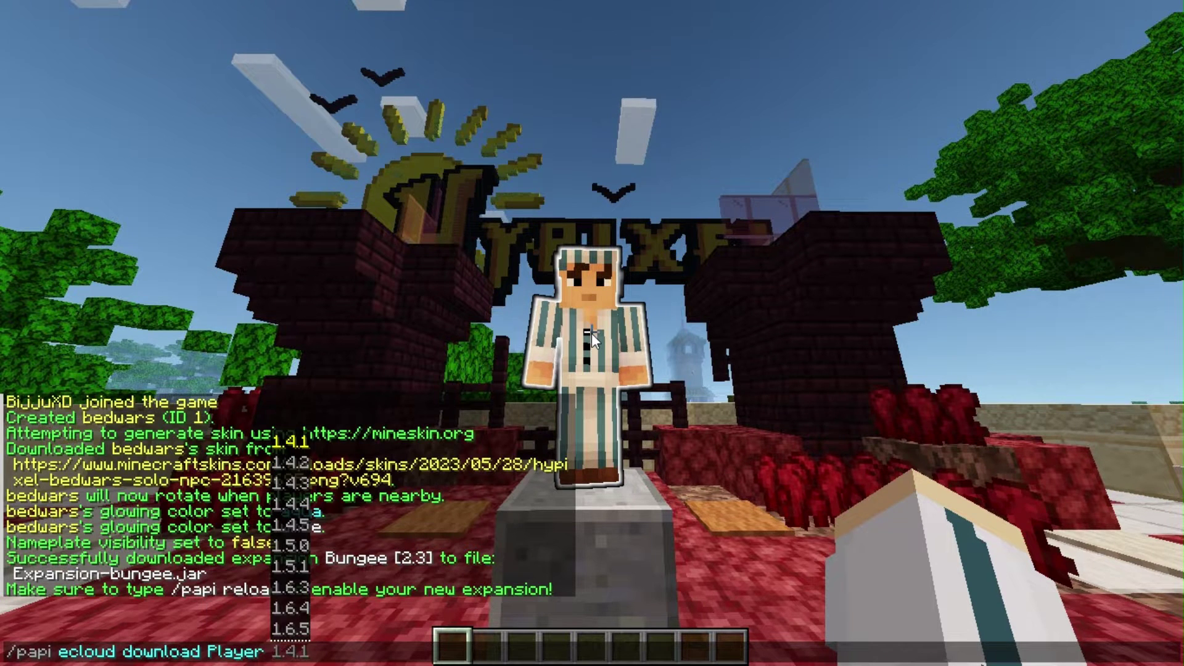
key(Return)
Reload PlaceholderAPI with "/papi reload" to enable the downloaded expansions, and return to the front of the NPC.
text(/papi reload)
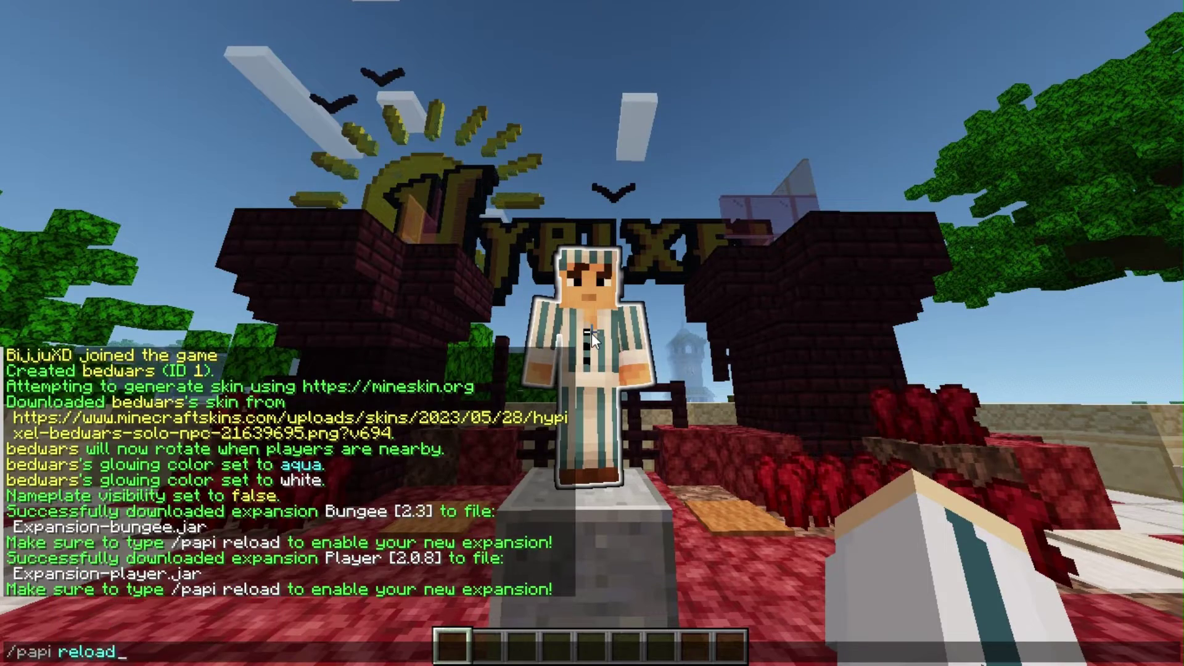
key(Return)
key(s)
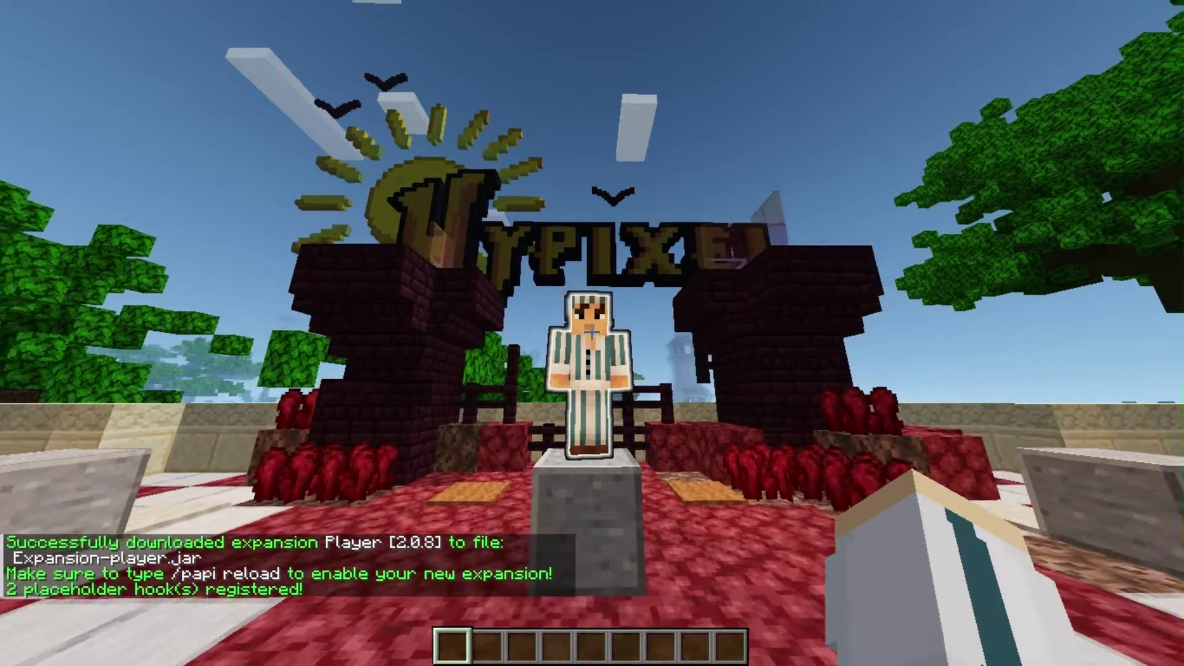
key(w)
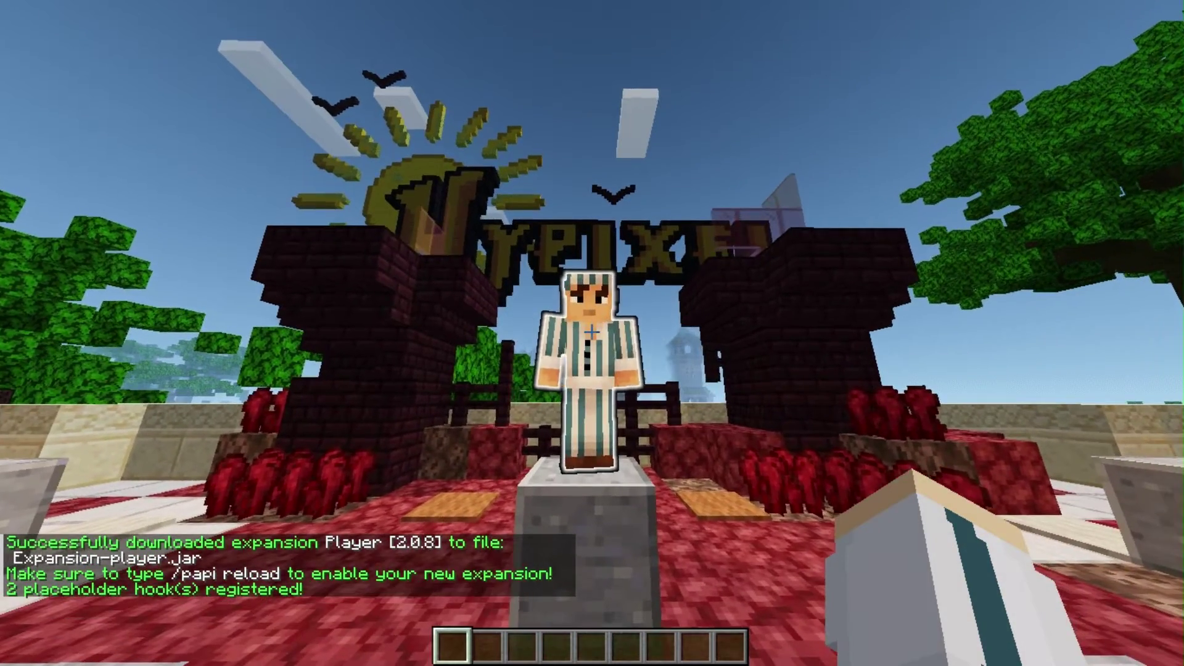
text(w)
text(/npc)
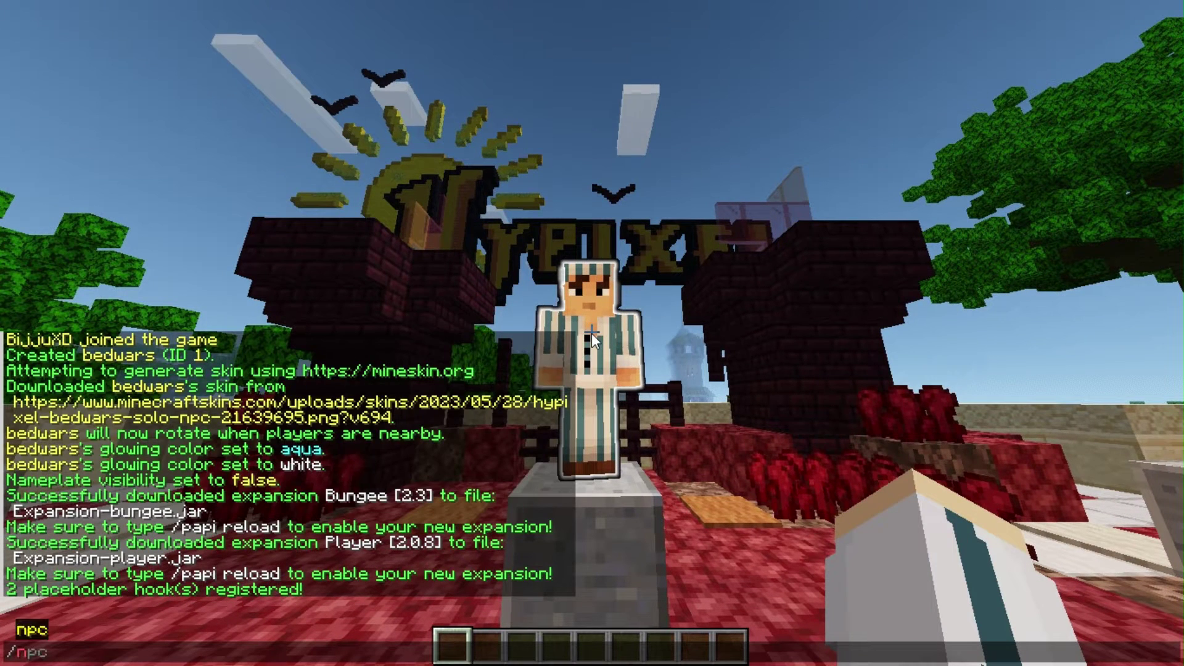
text( hologram )
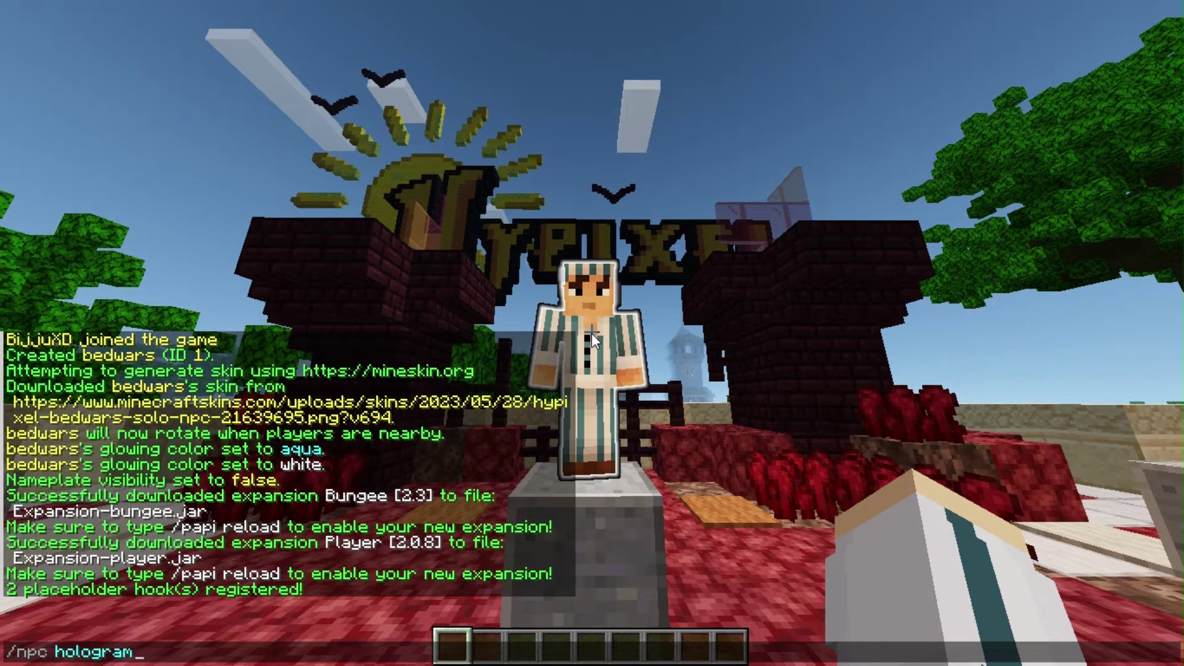
text(add &e)
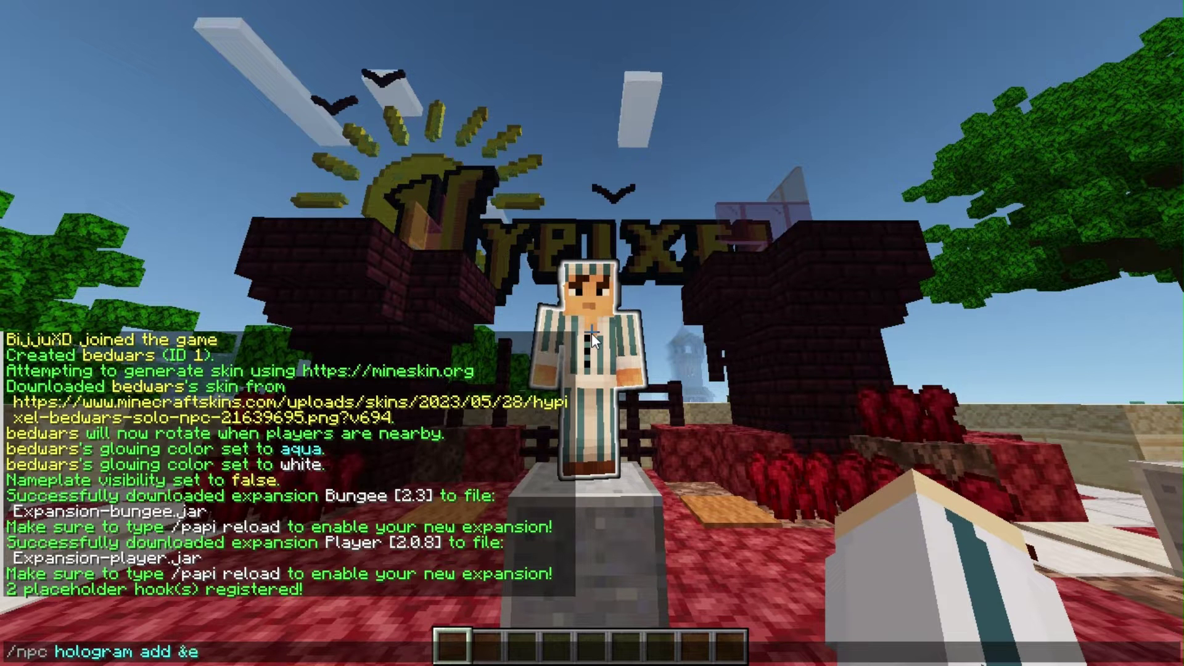
text(&l%bungee_be)
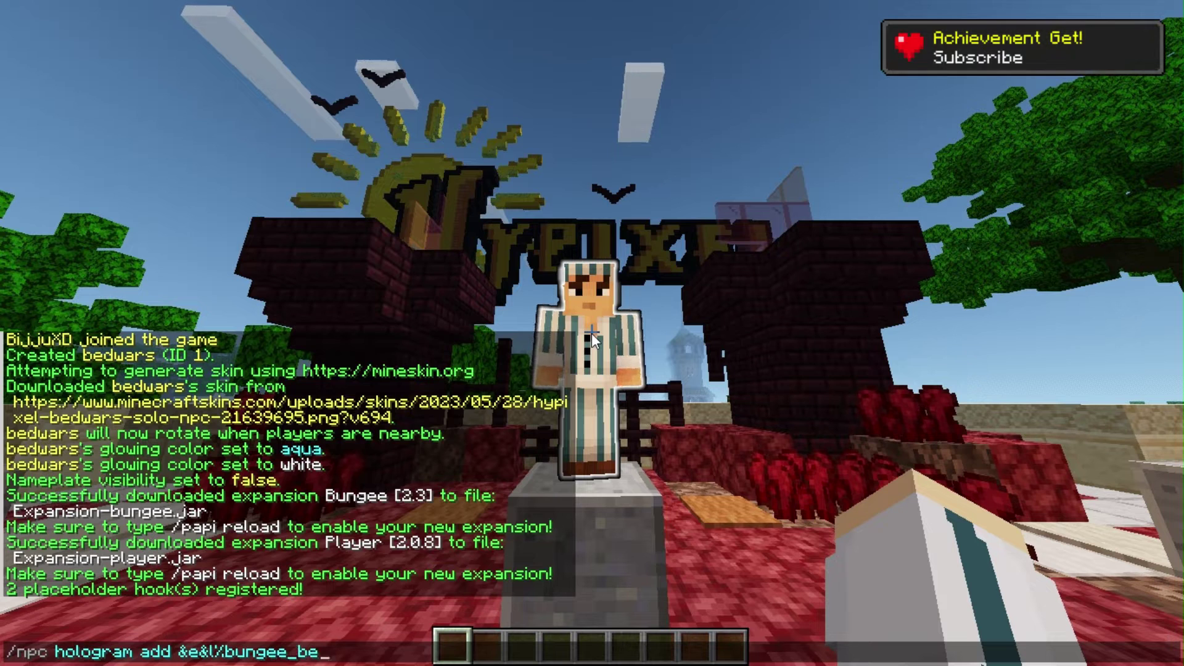
text(dwars%)
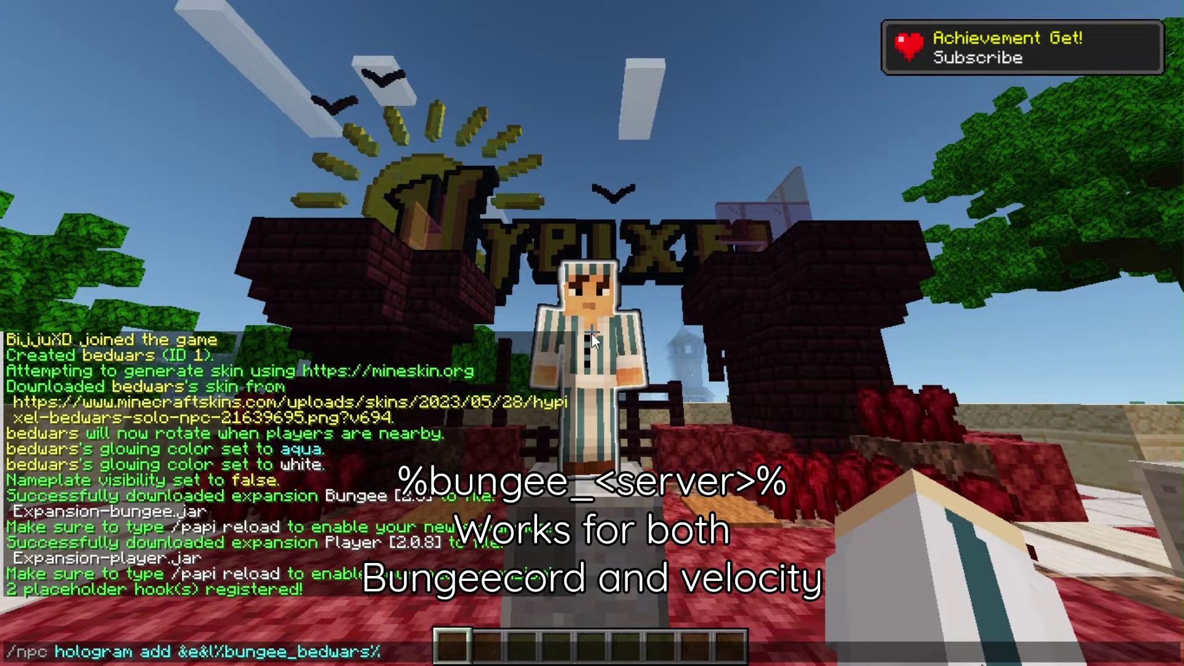
text( Pl)
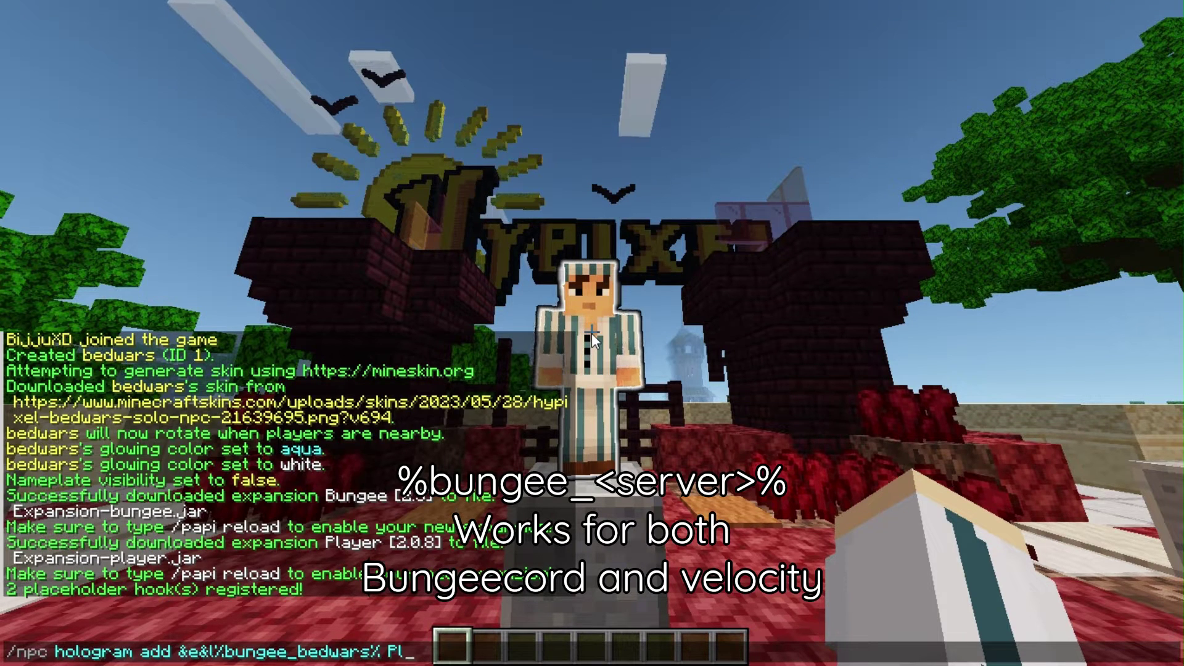
text(aying)
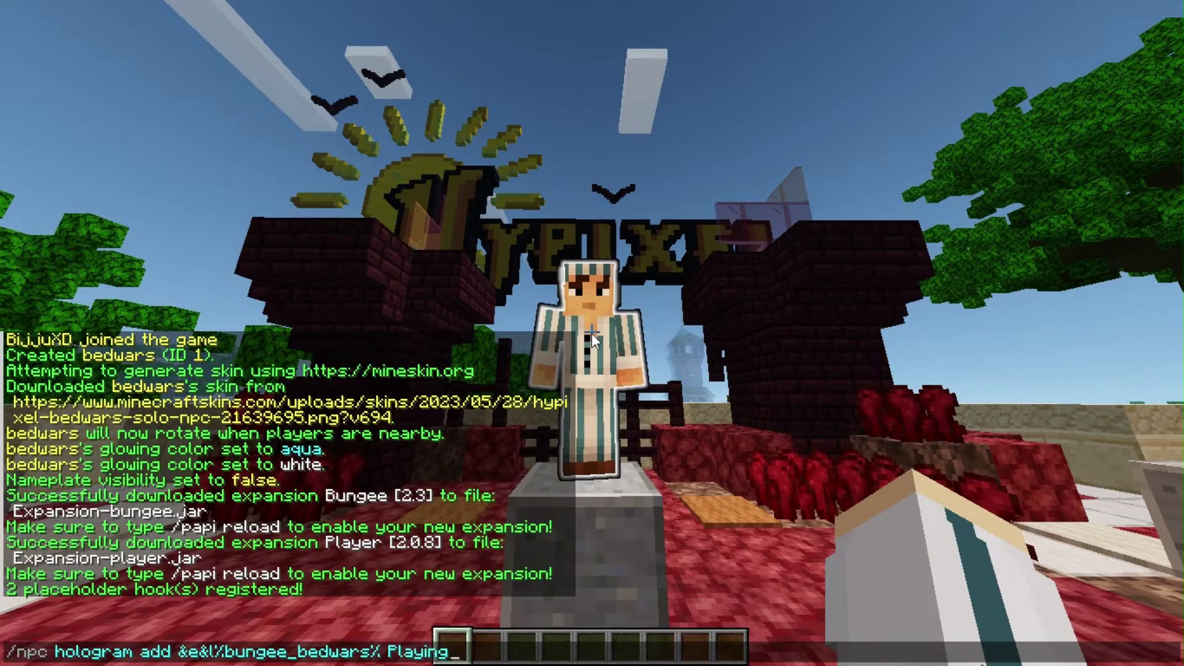
Add a bold yellow player-count line to the NPC's hologram with "/npc hologram add &e&l%bungee_bedwars% Playing".
key(Return)
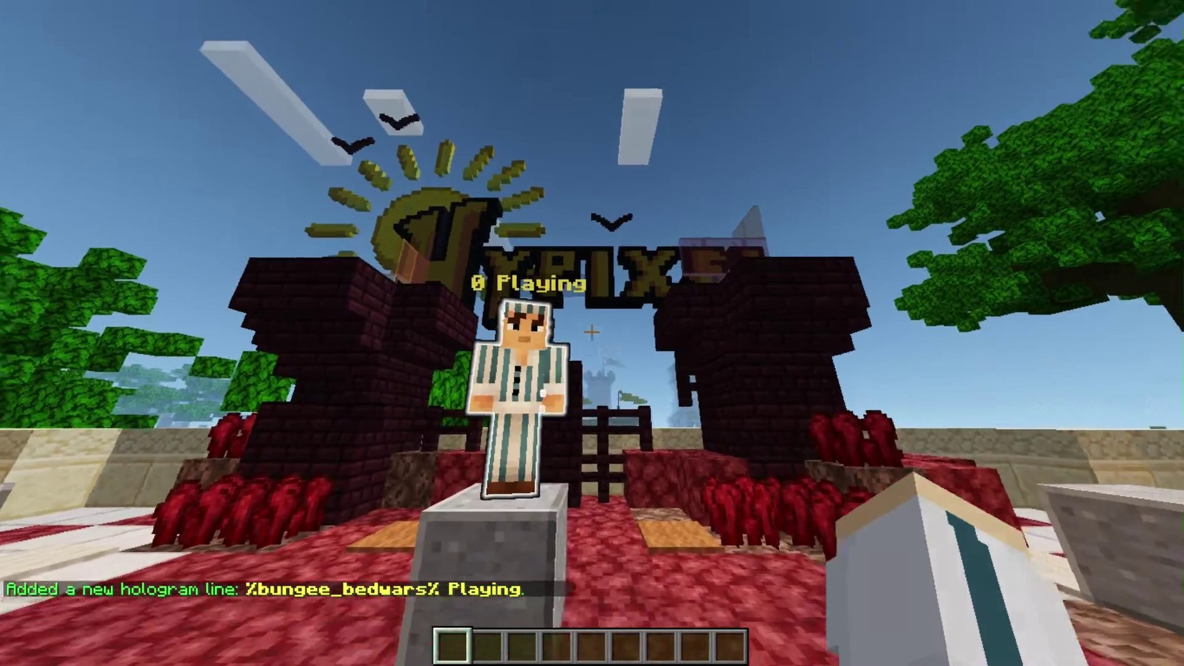
Add a white and aqua title line to the NPC's hologram with "/npc hologram add &fBedwars &b[v2.0]".
key(w)
click(592, 332)
key(a)
key(d)
click(592, 333)
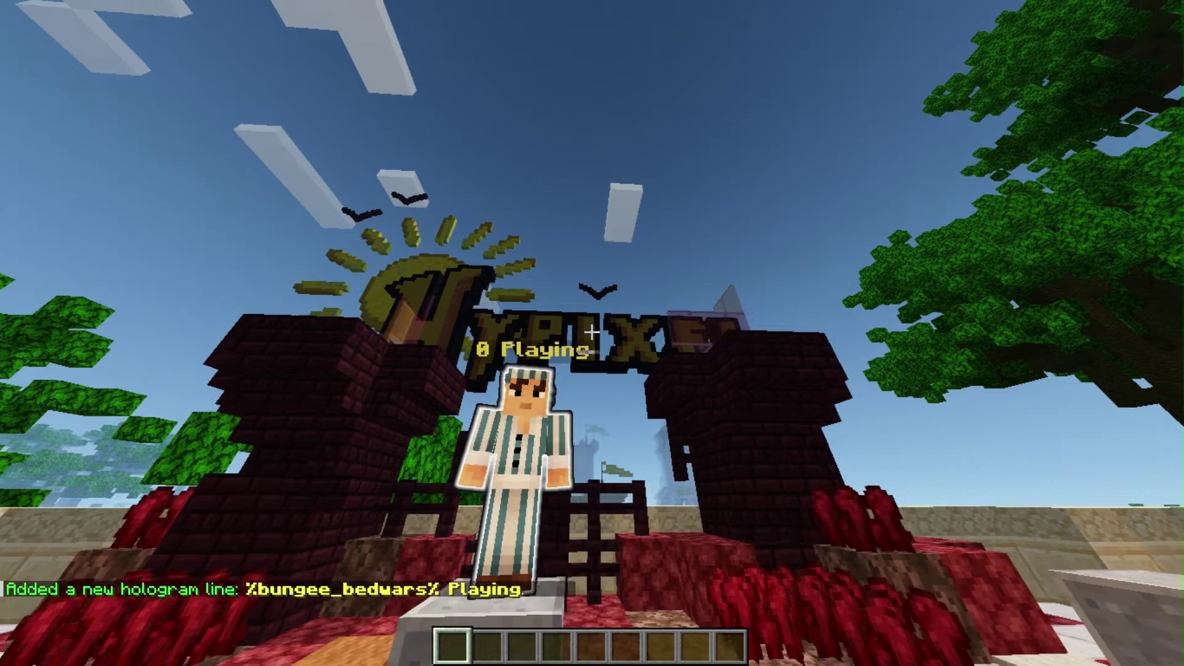
key(t)
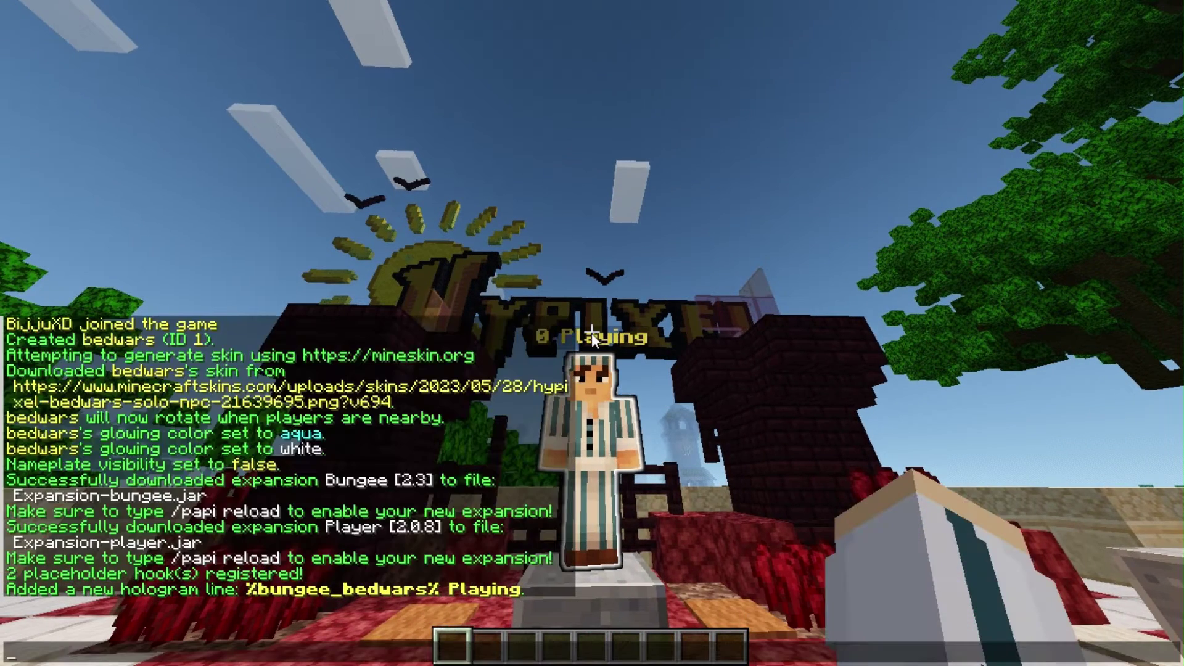
key(Up)
key(BackSpace)
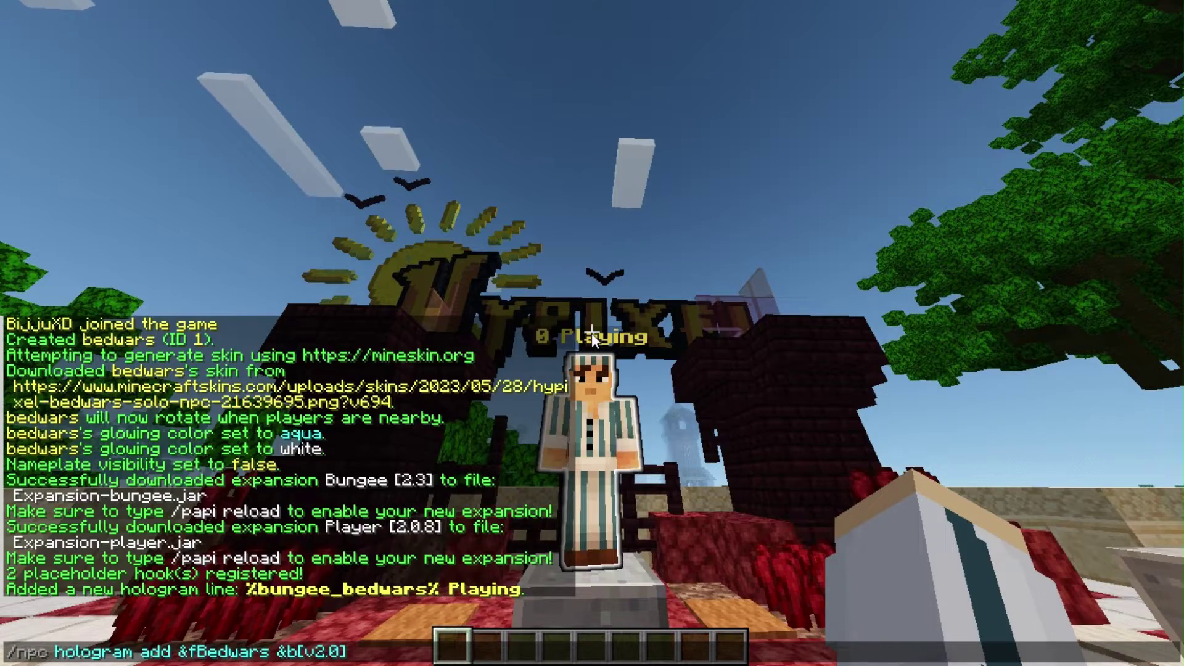
key(Return)
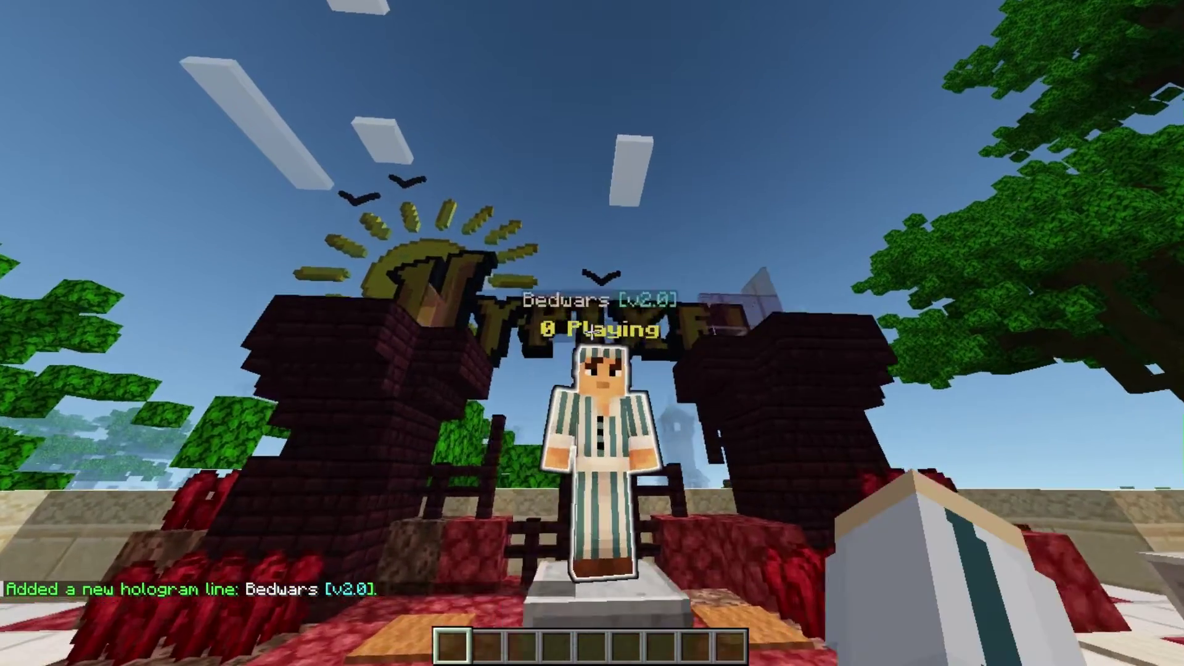
Add a bold gold call-to-action line to the hologram with "/npc hologram add &6&lClick to Play".
key(t)
key(Up)
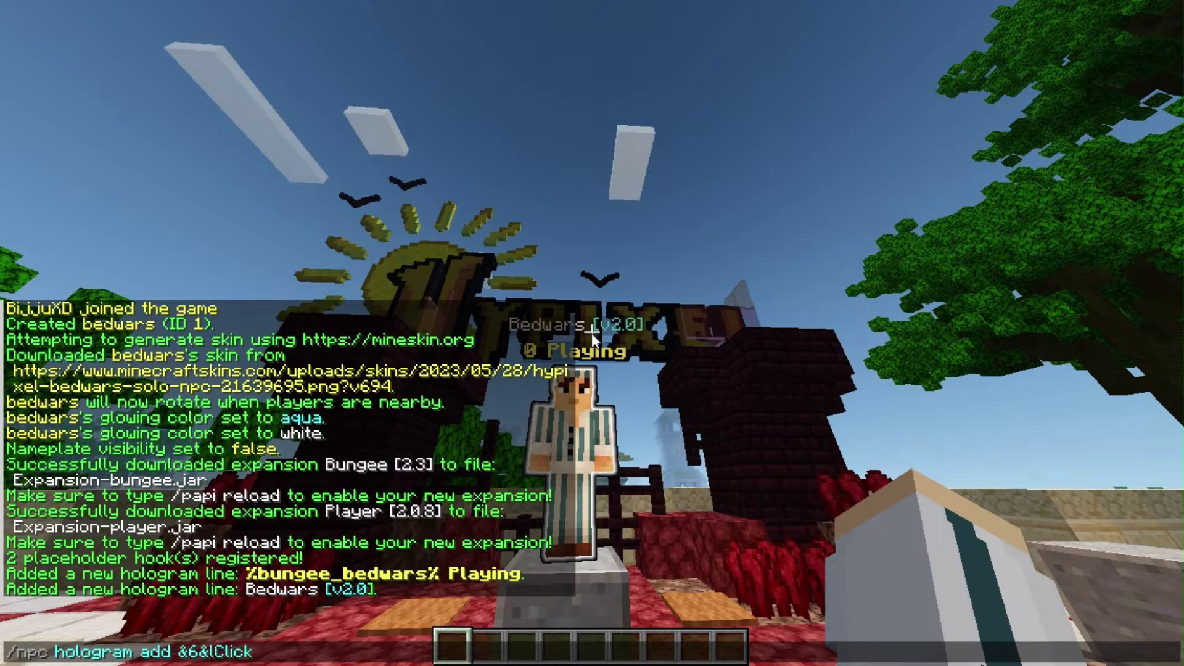
text(&6&lClick to Play)
key(Return)
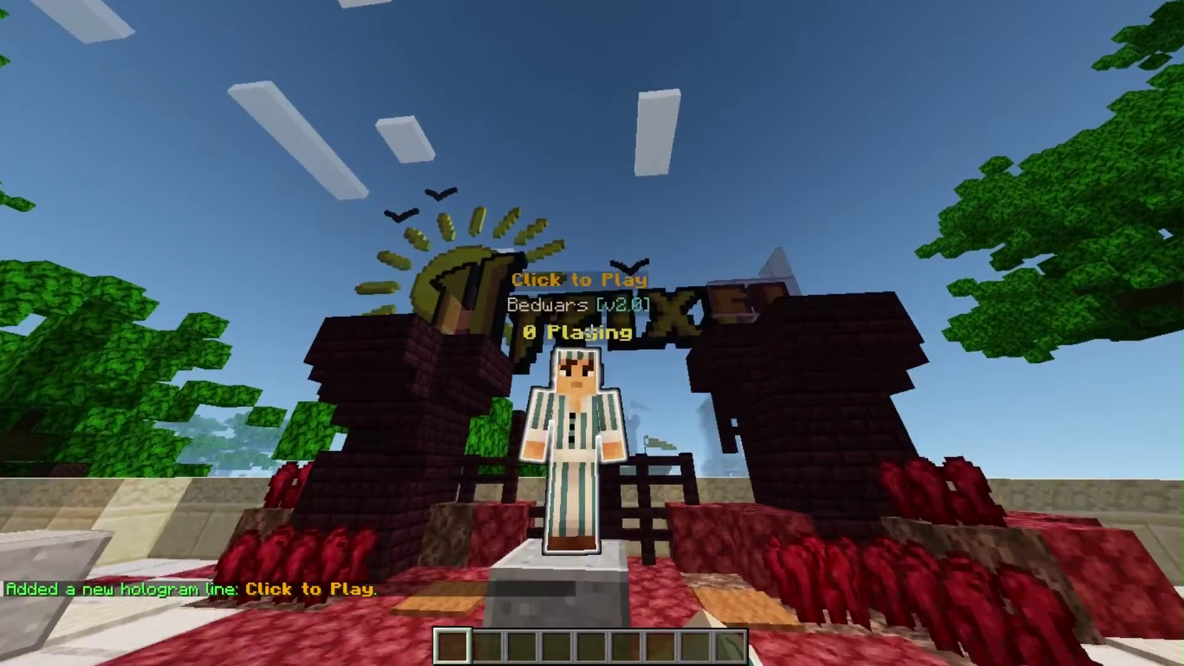
Examine the hologram lines above the NPC from several distances and angles.
key(a)
key(d)
key(s)
click(591, 333)
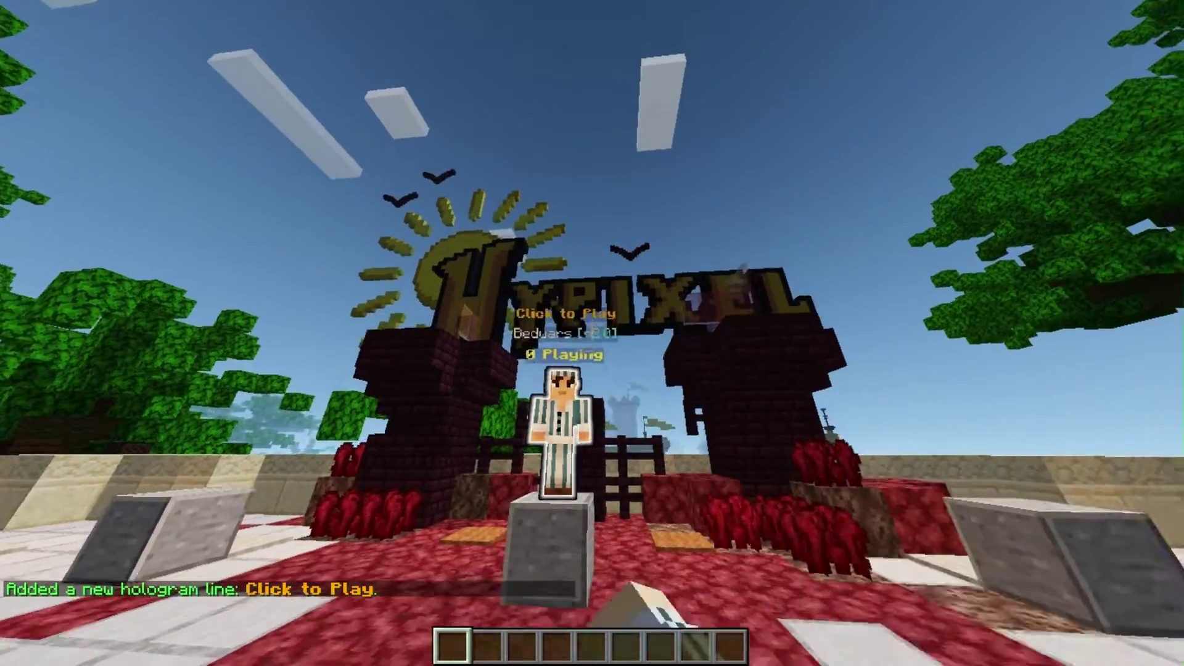
key(w)
key(a)
click(591, 333)
key(d)
click(591, 332)
key(s)
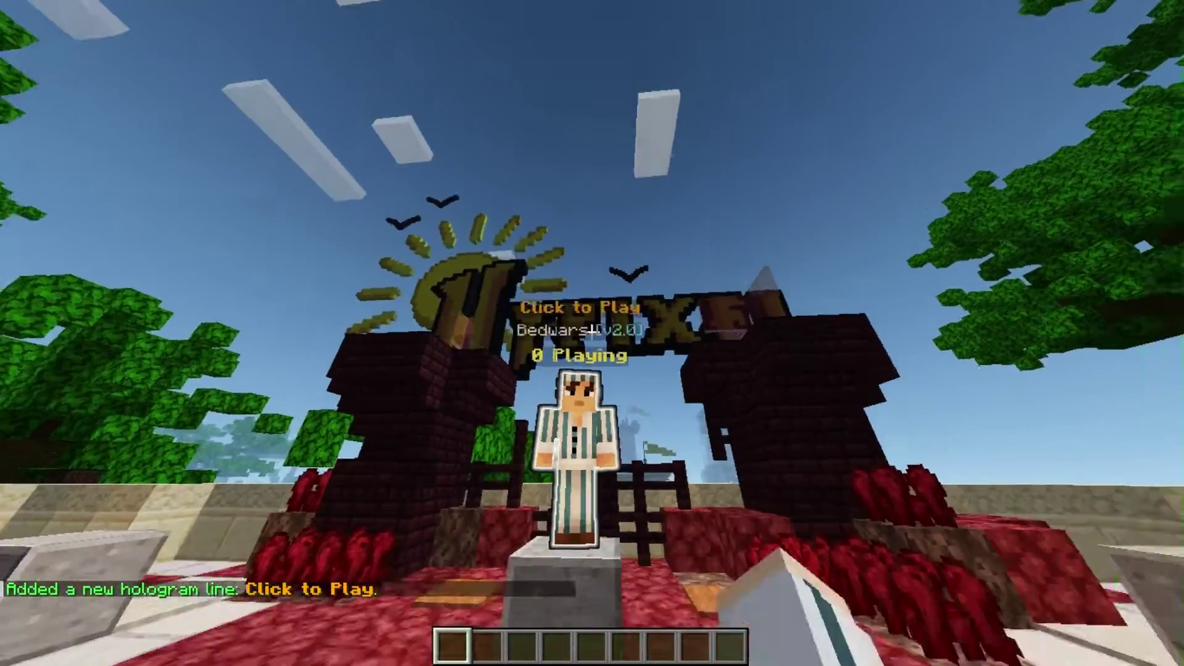
key(w)
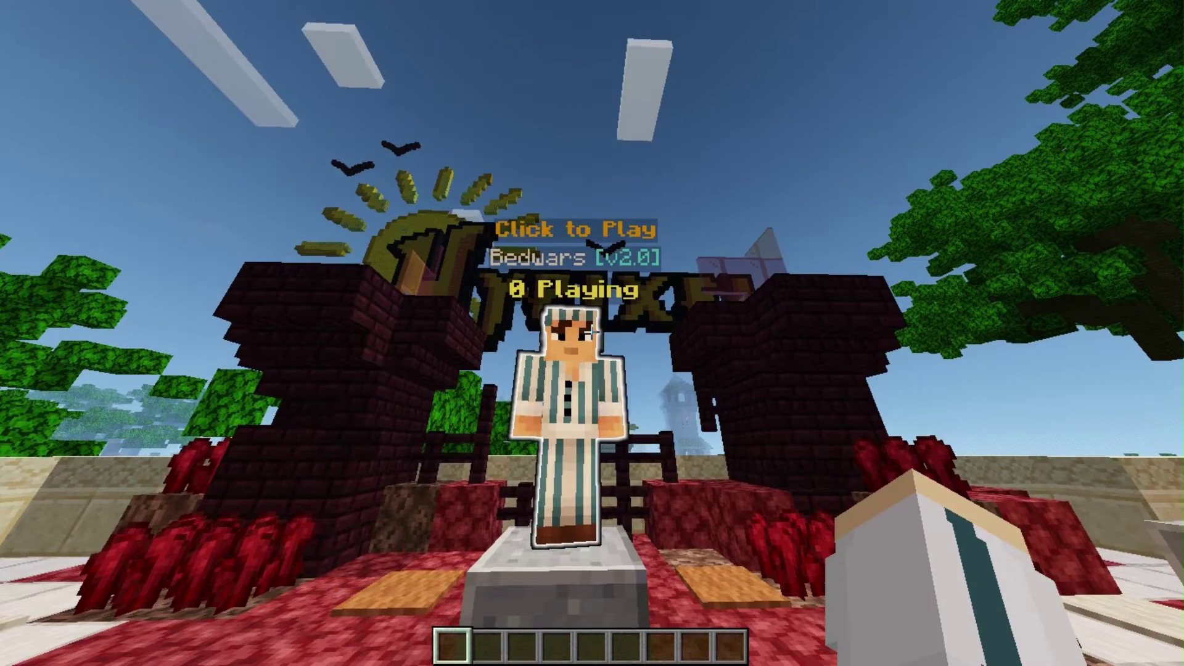
Make the NPC send players to the bedwars server with "/npc cmd add -p server bedwars".
key(slash)
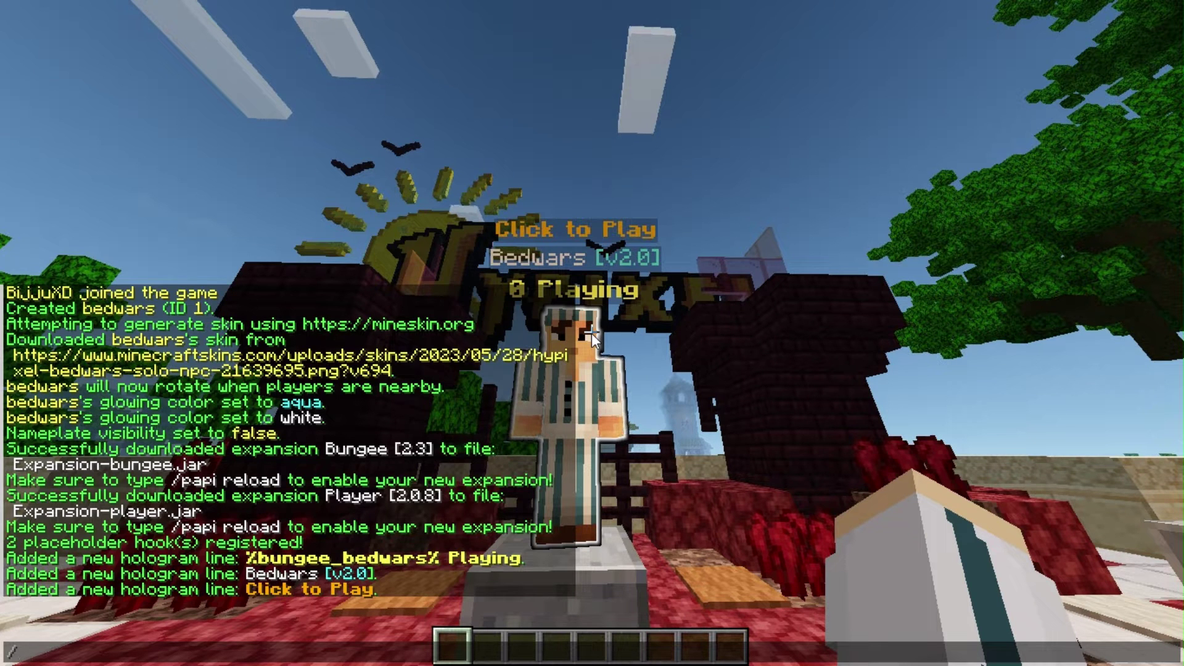
text(npc )
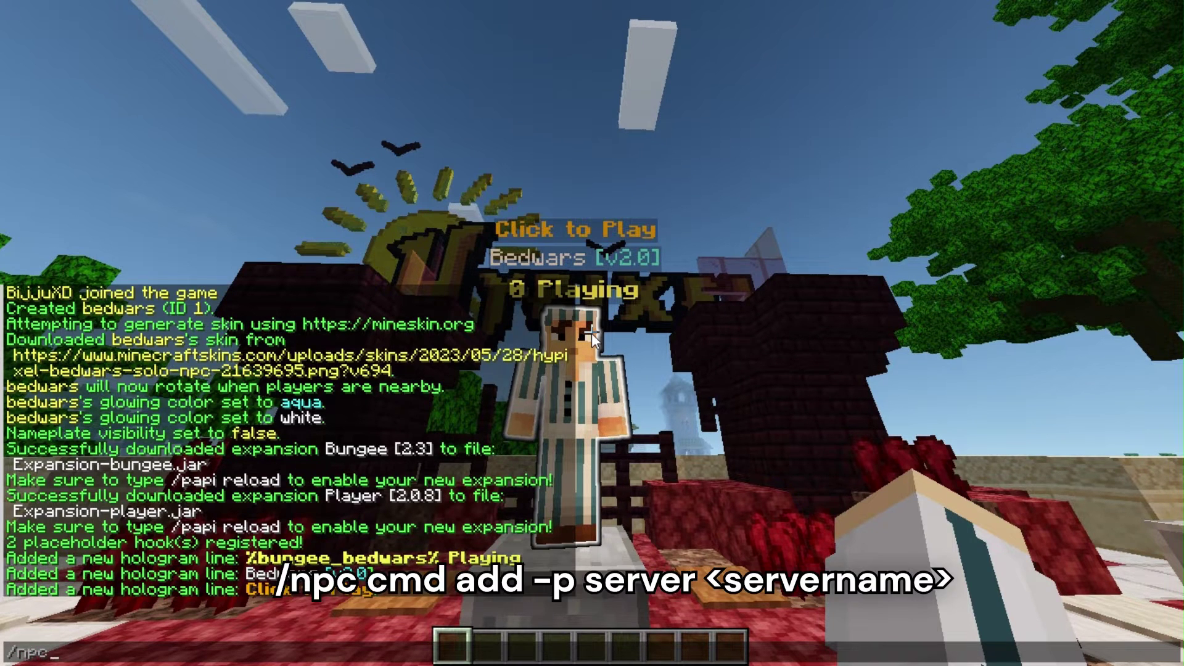
text(cmd add)
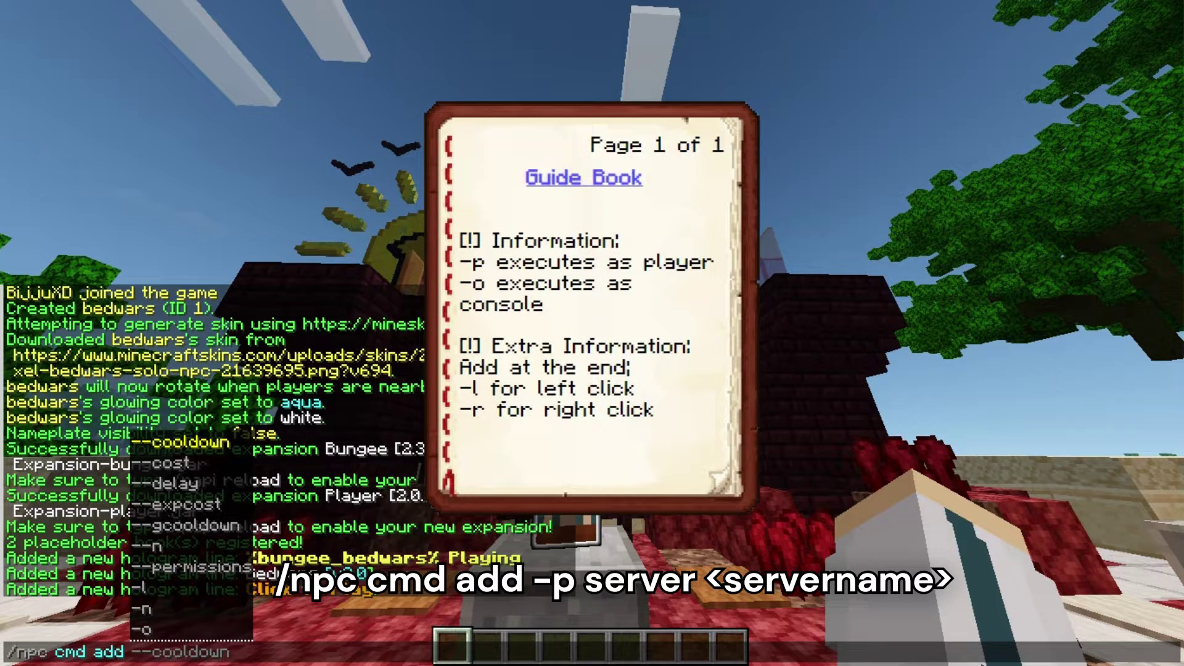
text( --)
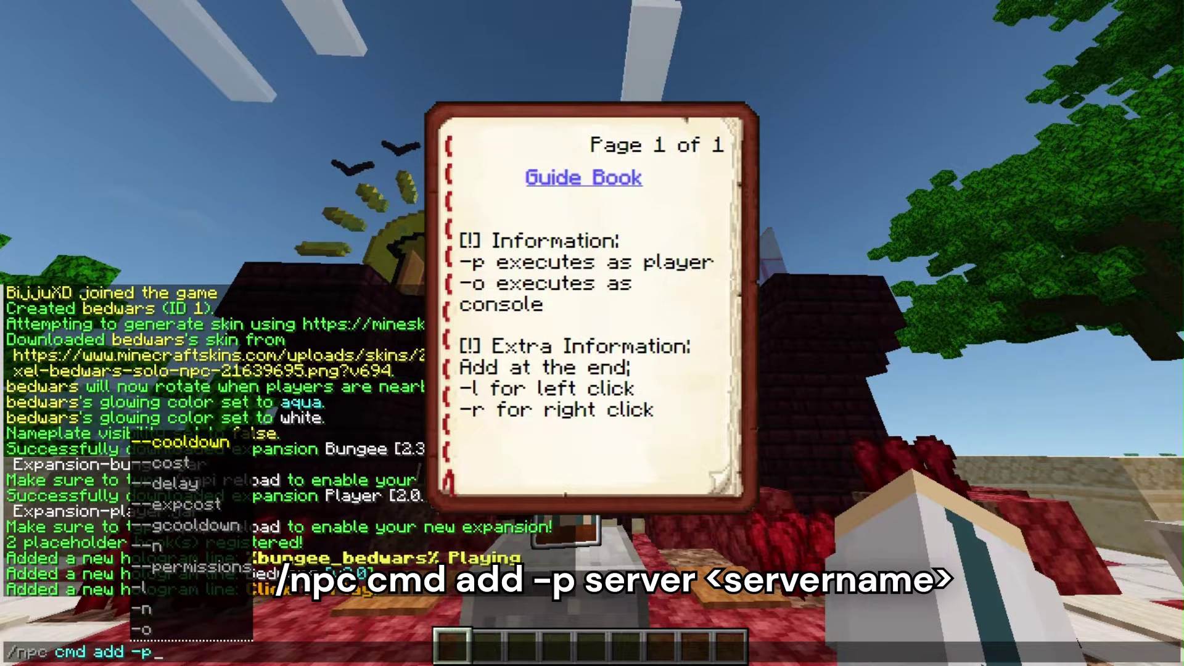
text(p )
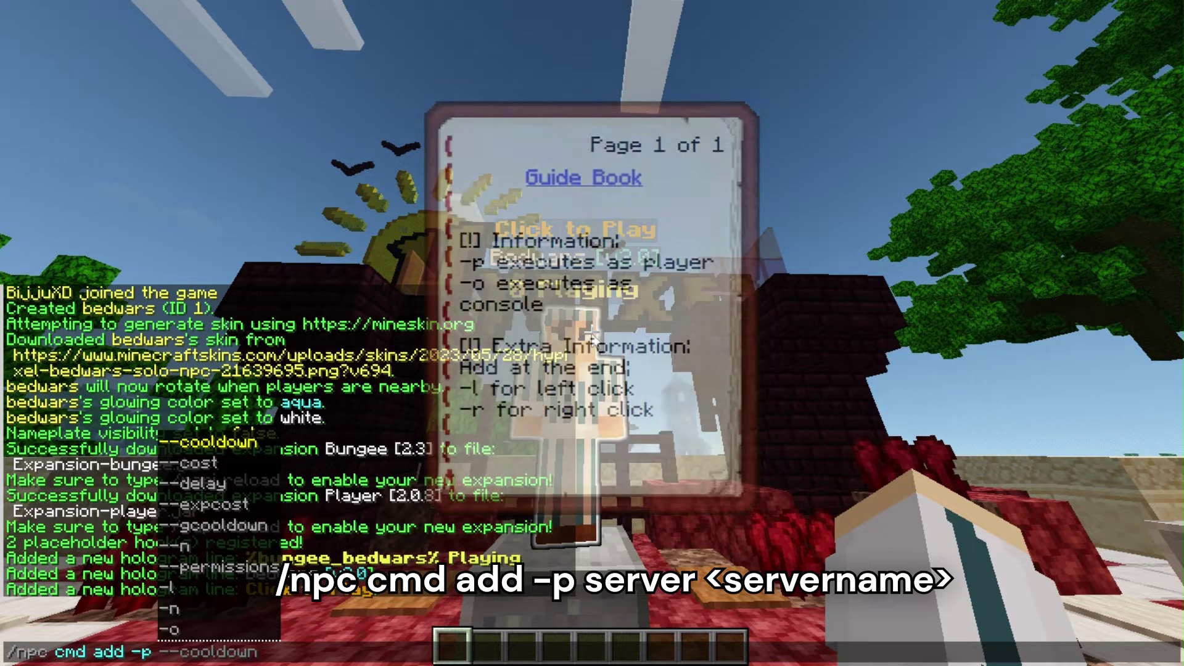
text(server bedwars)
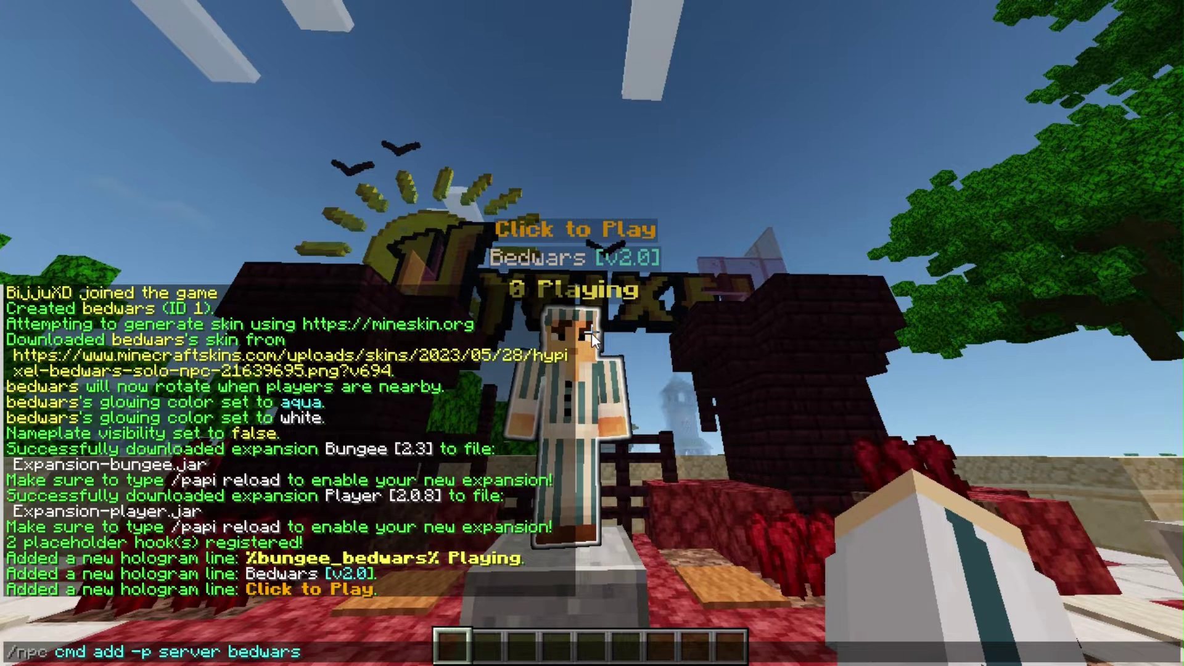
key(Return)
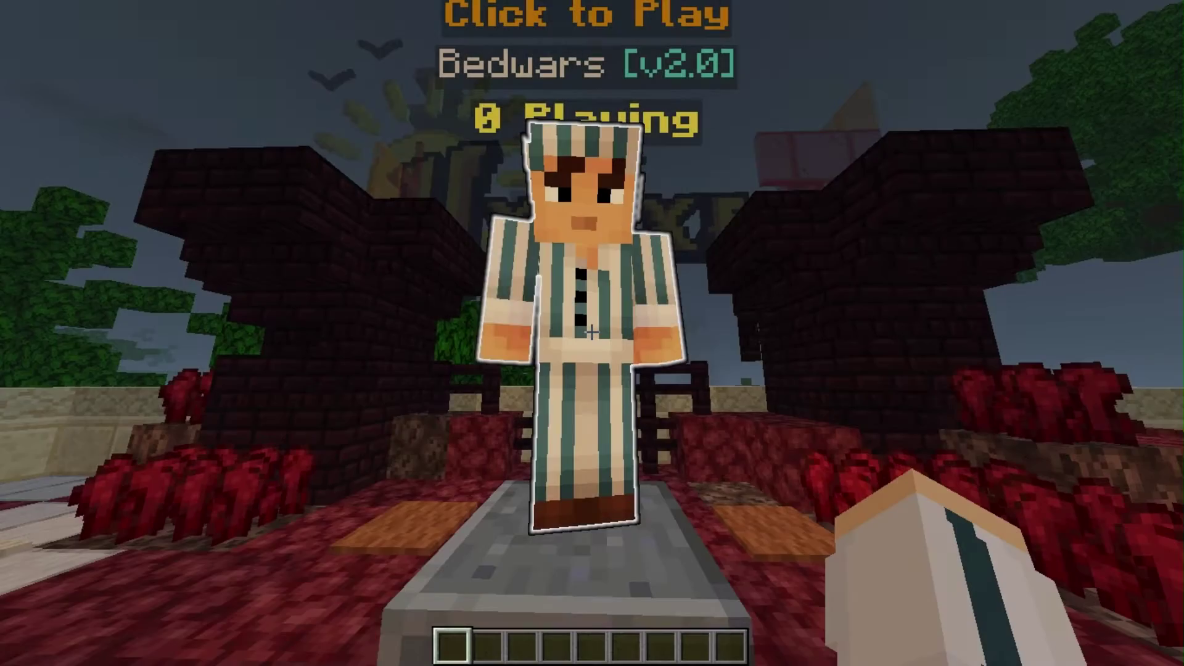
Test the NPC's server command by interacting with the character and look around the bedwars server.
right_click(592, 333)
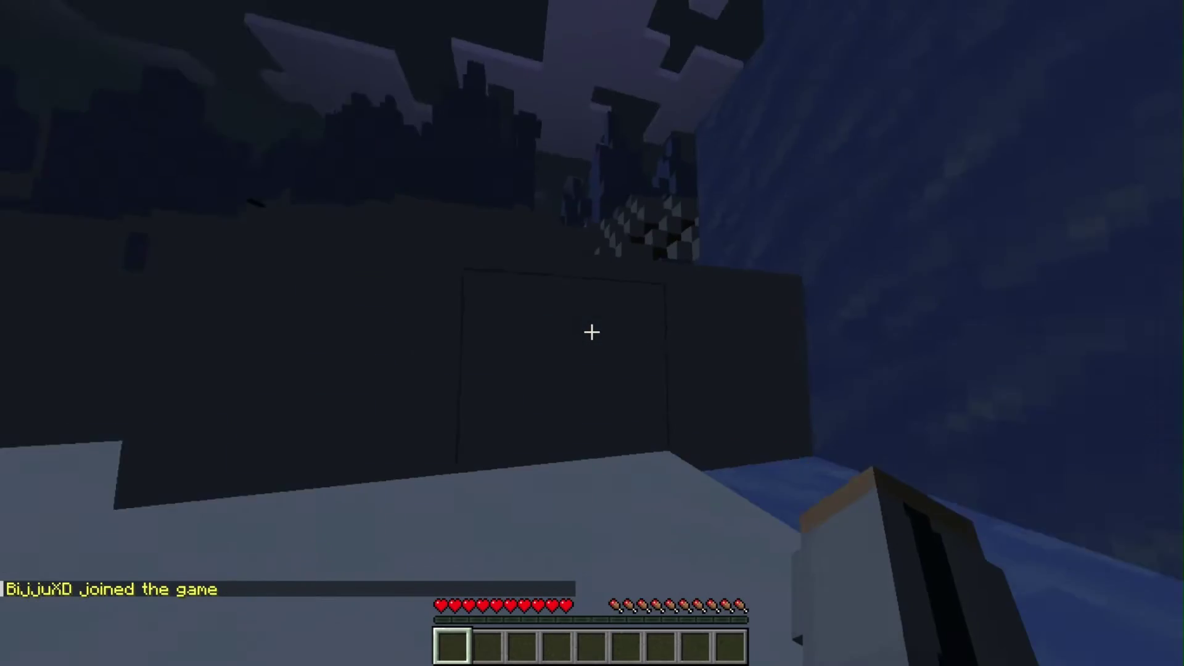
key(w)
click(593, 333)
click(592, 334)
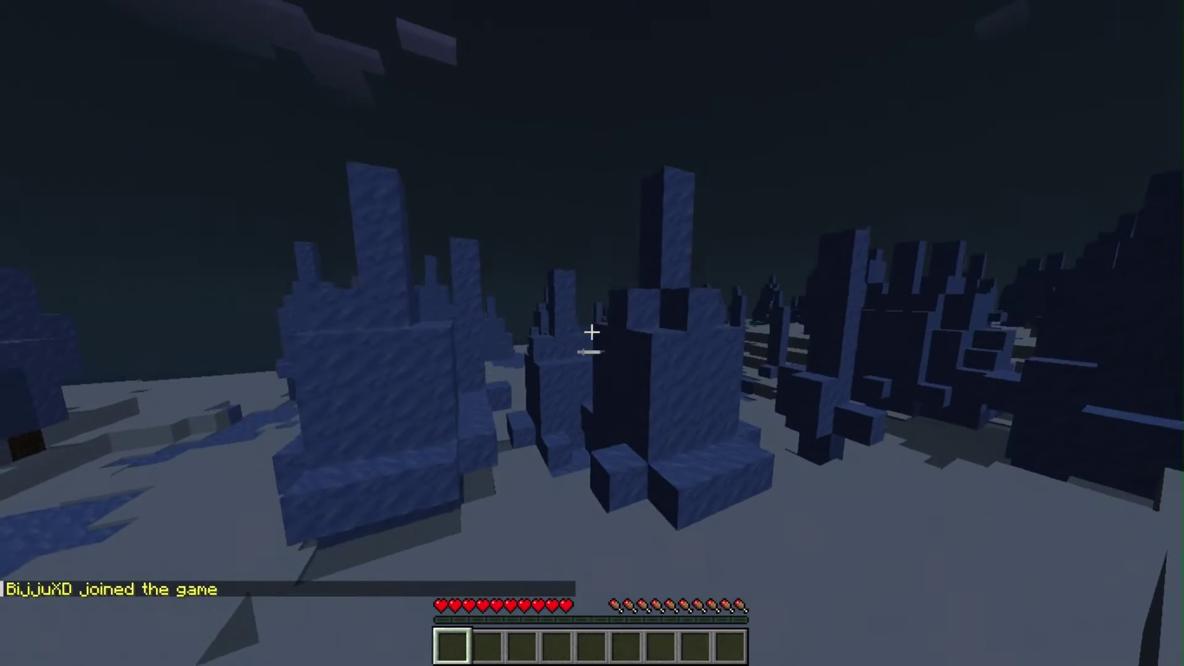
click(592, 333)
click(592, 333)
key(w)
click(593, 333)
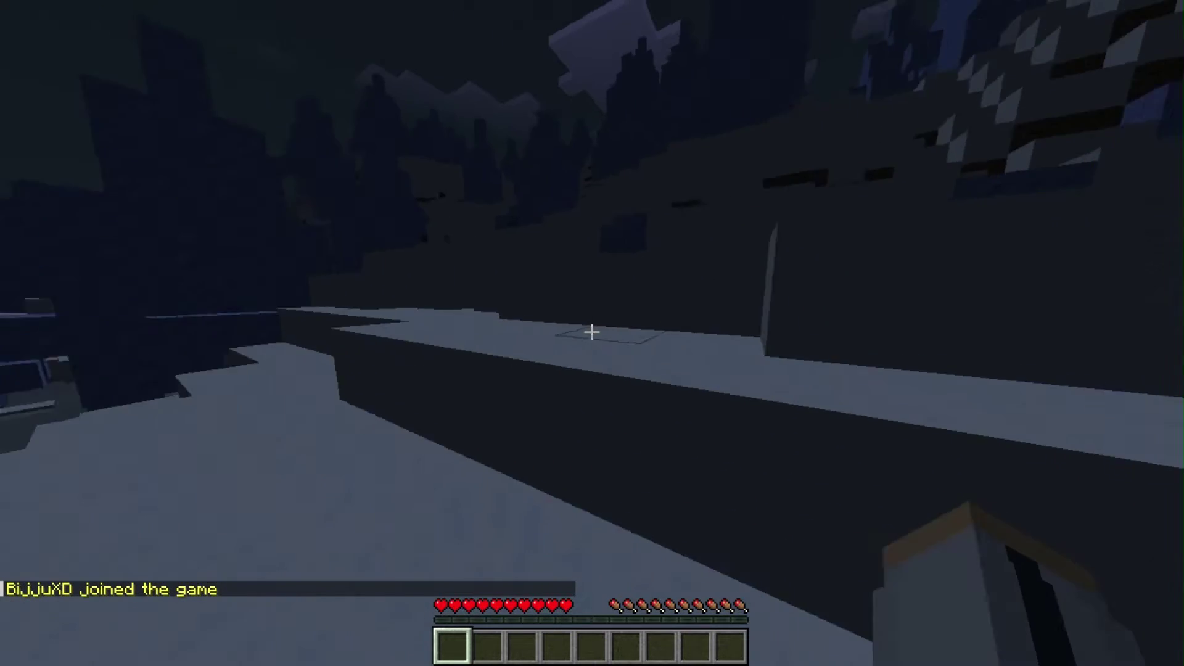
Return to the lobby server with "/server lobby".
key(slash)
text(server)
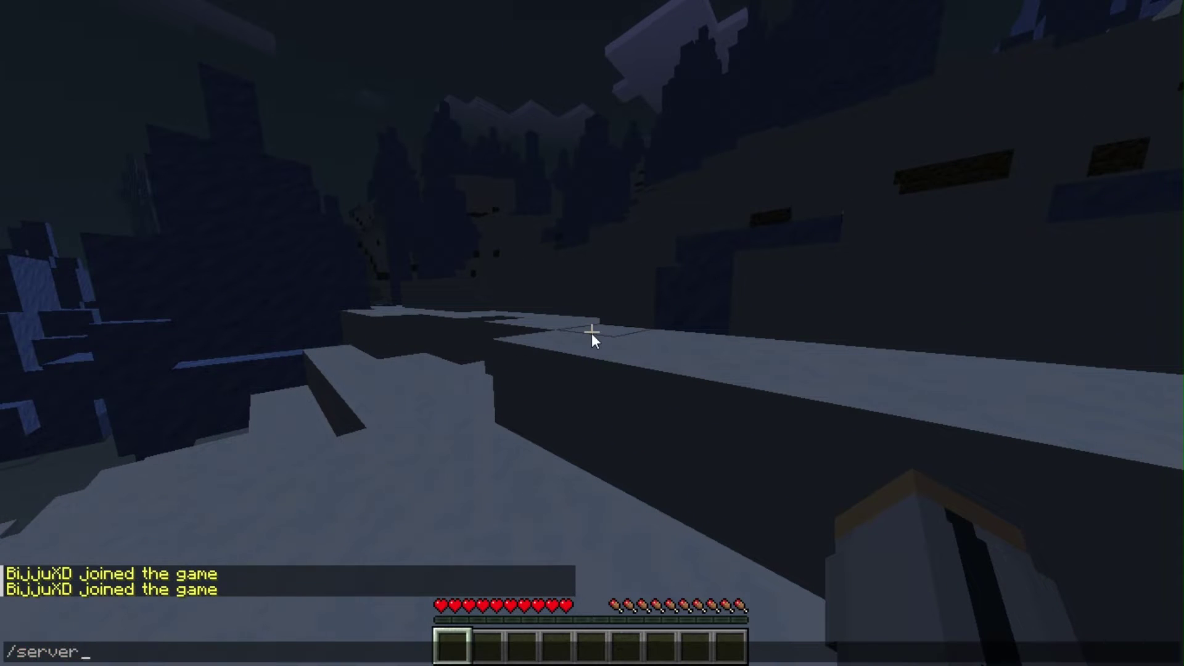
text(lobby)
key(Return)
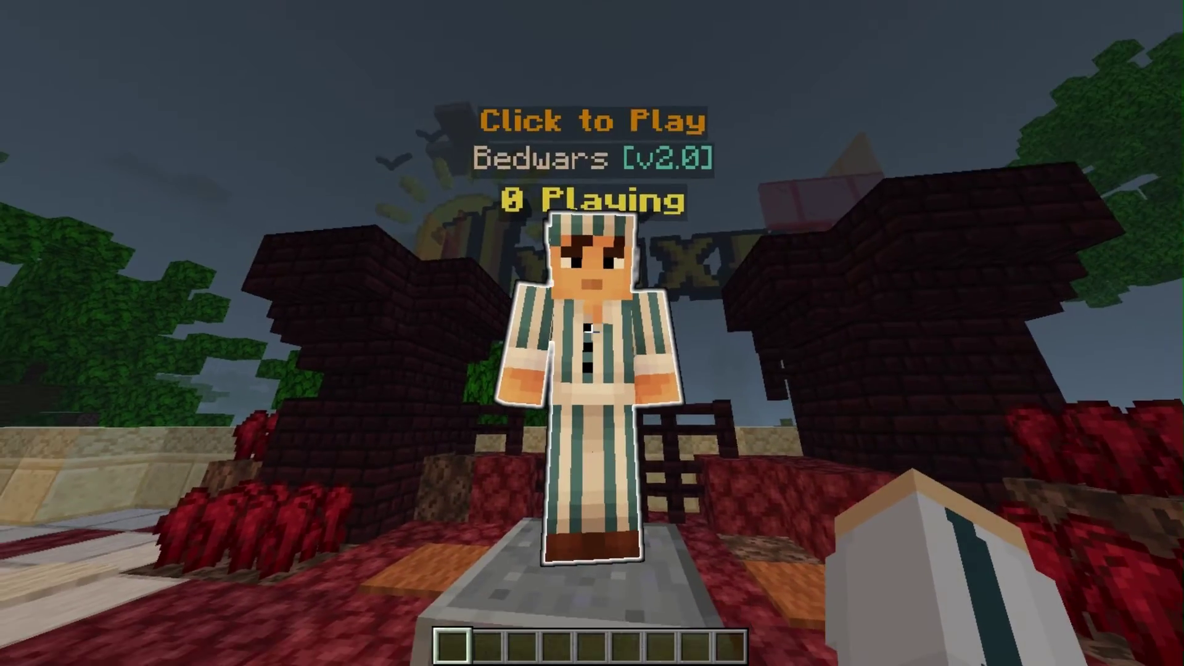
Search the creative inventory for "bed", put a Red Bed in the third hotbar slot and hold it in front of the NPC.
key(w)
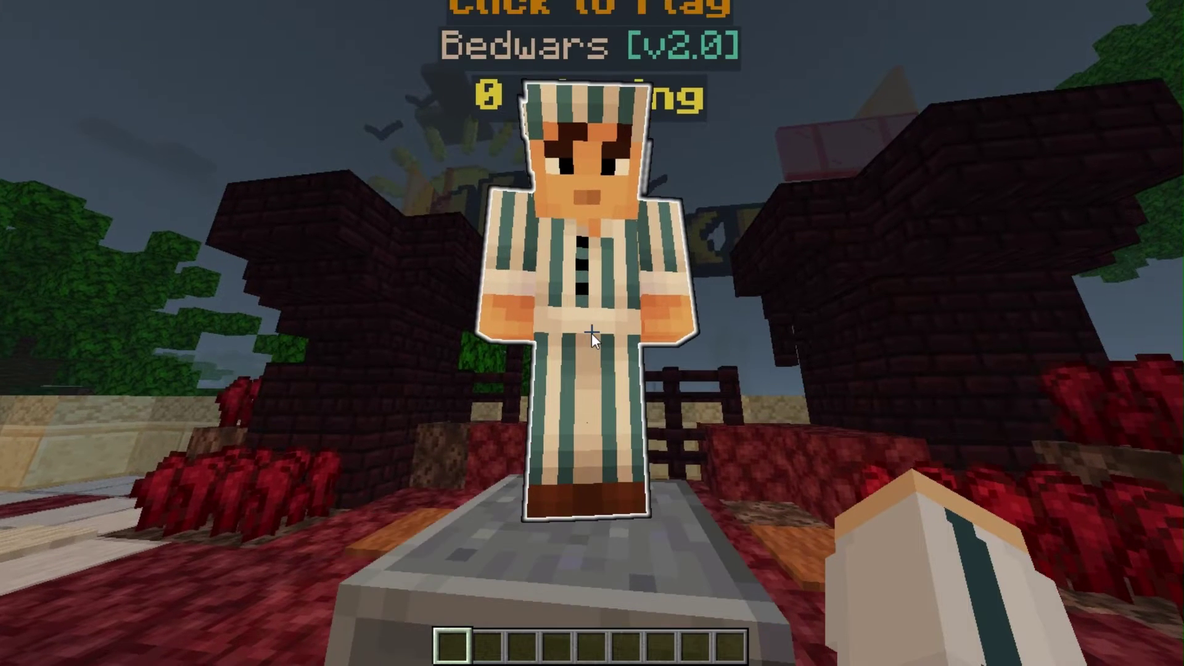
key(e)
click(732, 196)
text(bed)
click(619, 256)
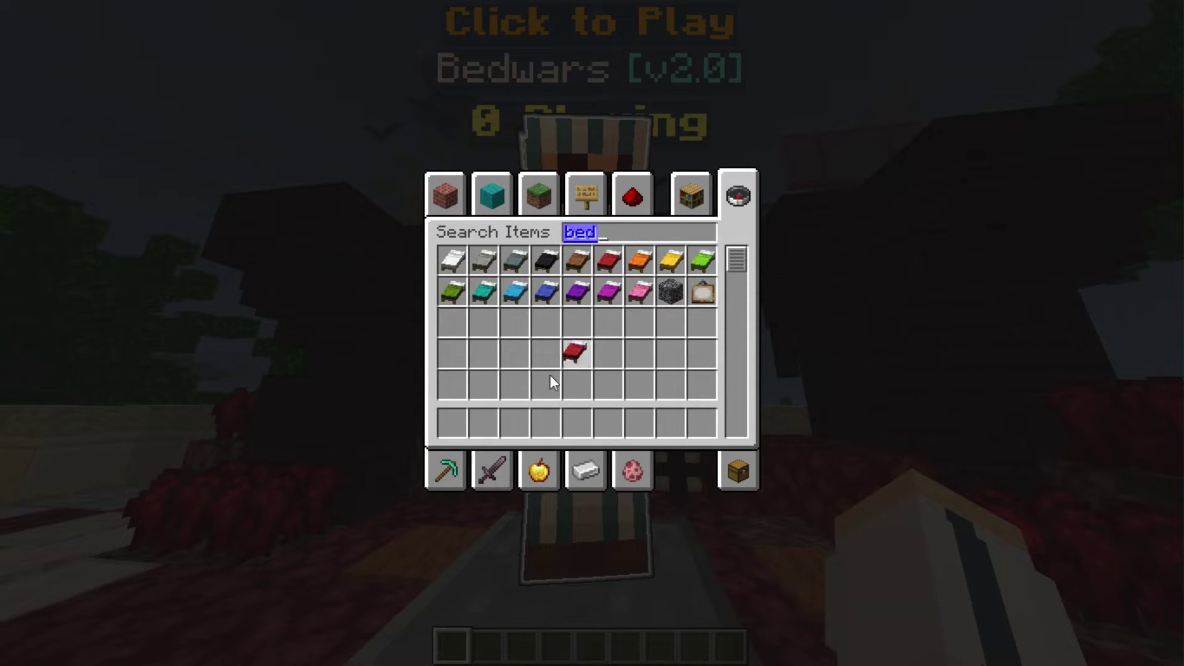
click(514, 425)
key(e)
key(3)
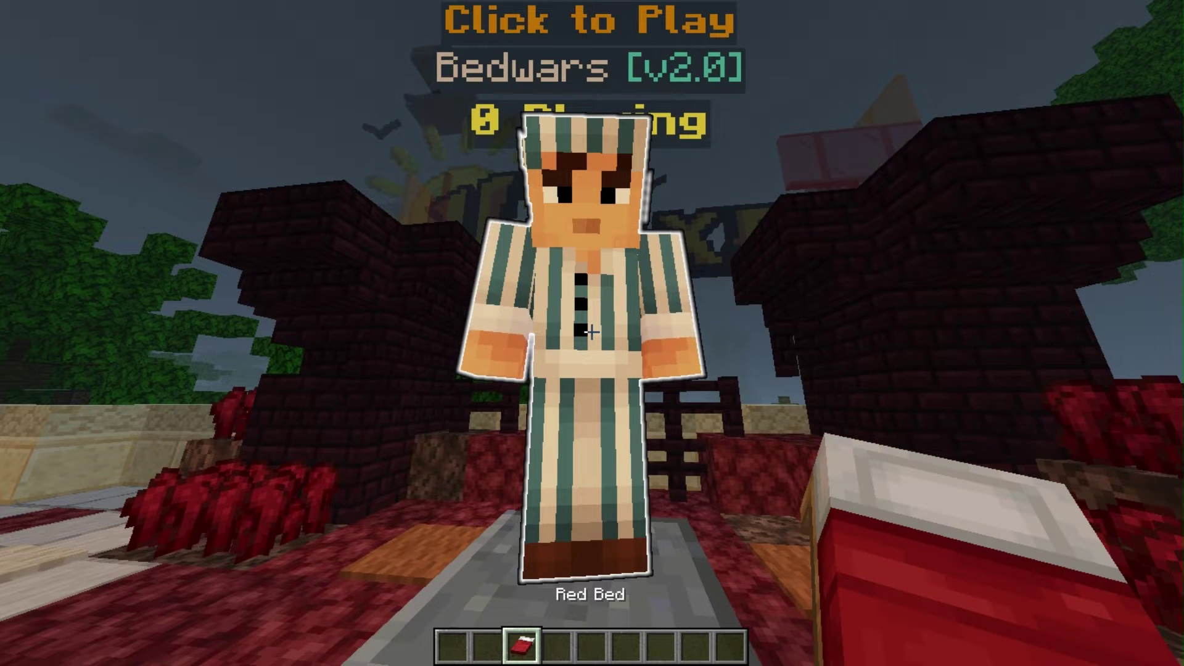
Open the NPC's equipment with "/npc equip" and place the Red Bed in its main hand slot.
key(slash)
text(npc equi)
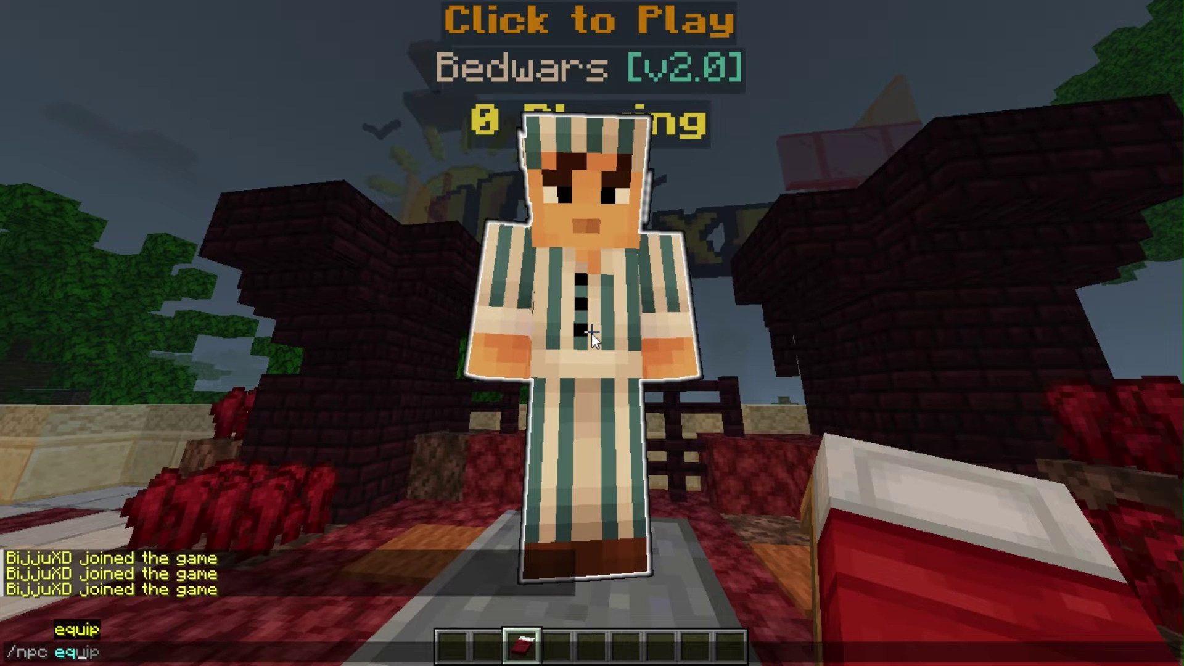
text(p)
key(Return)
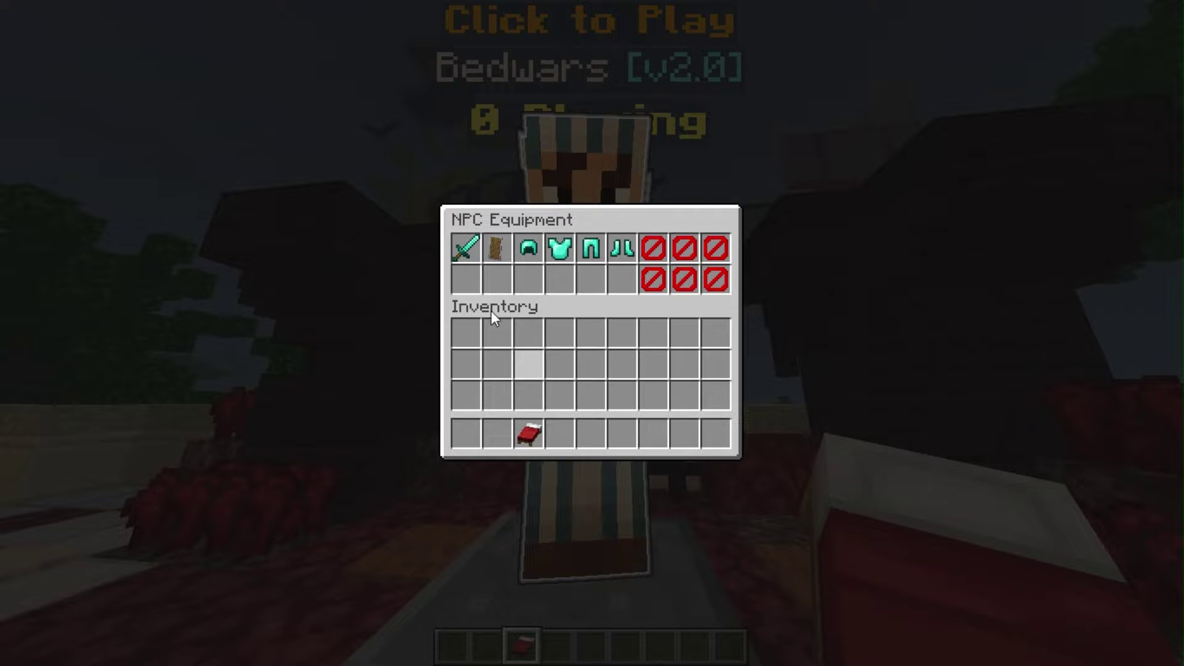
click(528, 435)
click(467, 281)
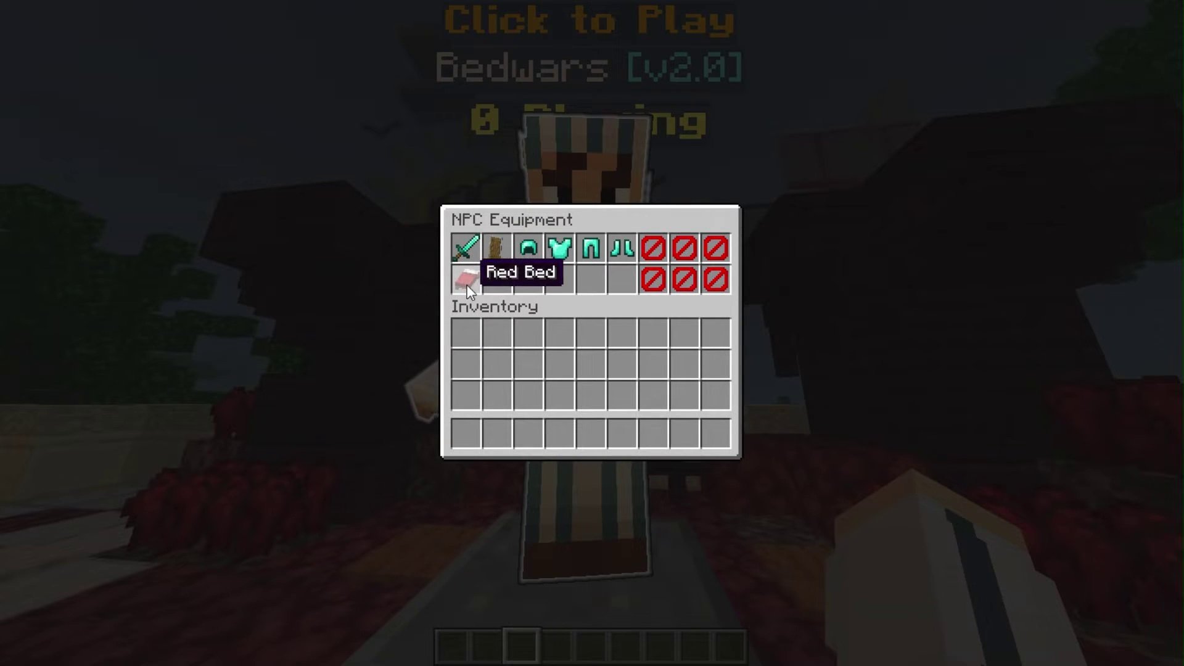
Close the NPC's equipment inventory and inspect the equipped character from a few blocks away.
key(Escape)
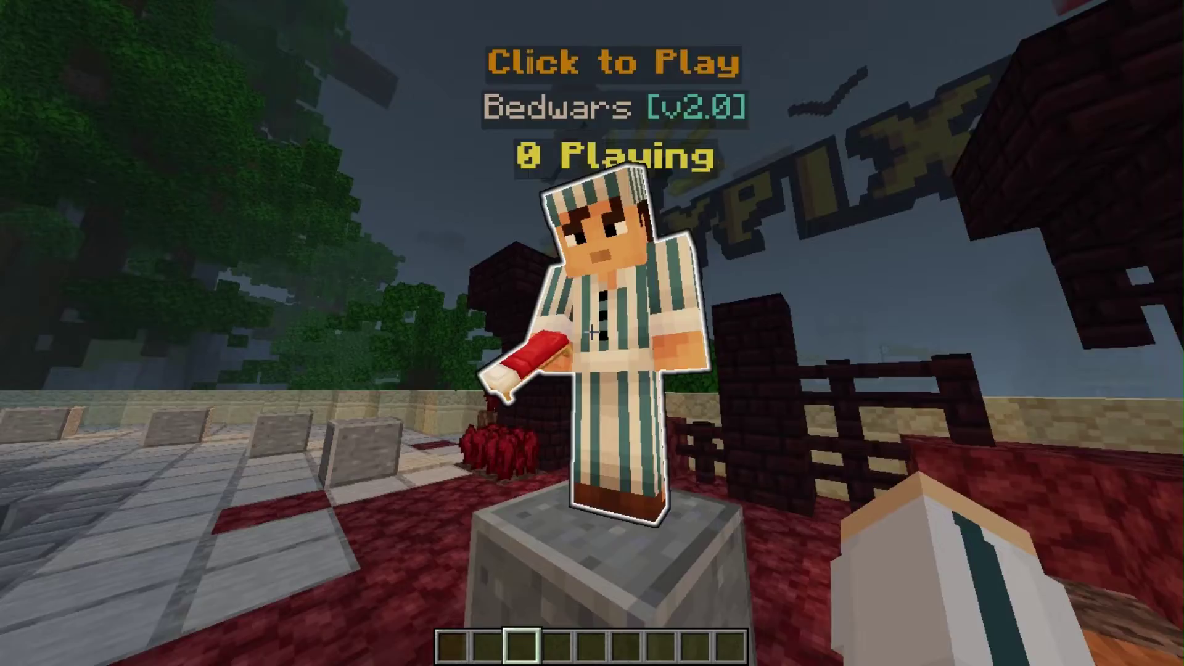
key(s)
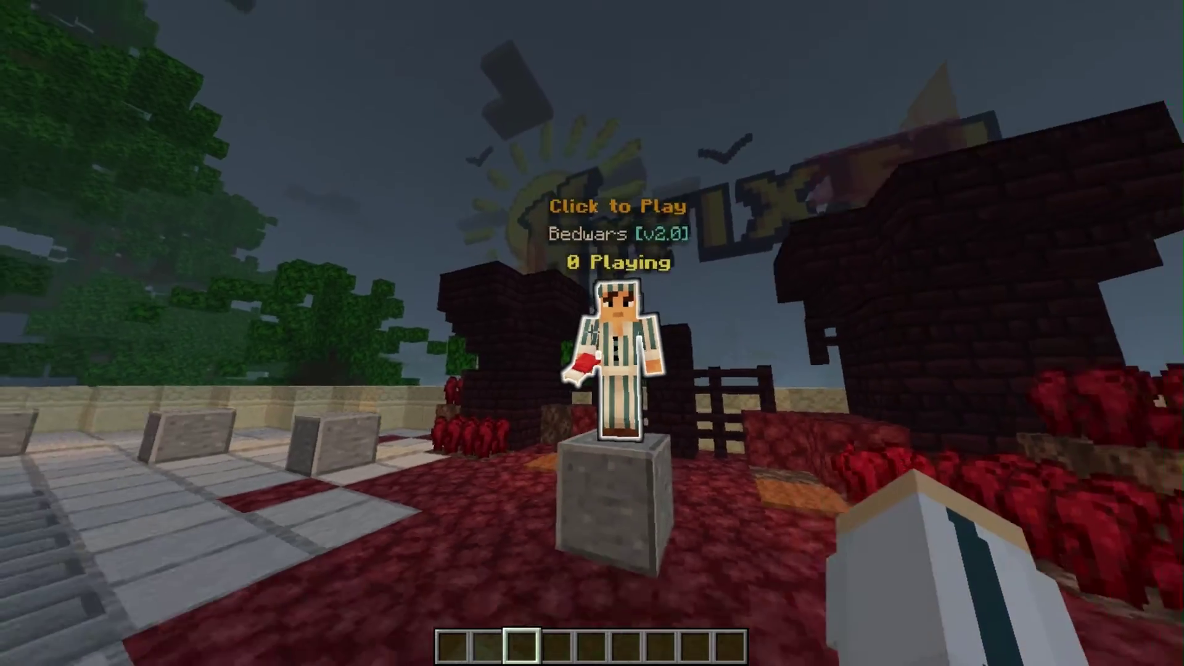
key(w)
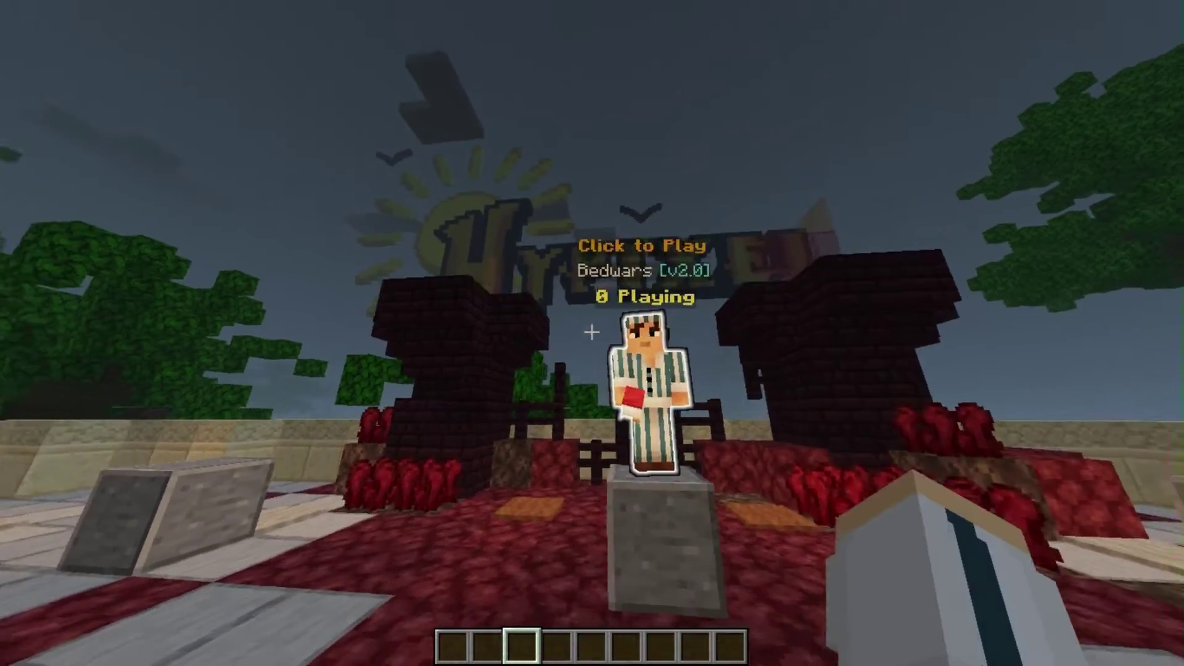
key(w)
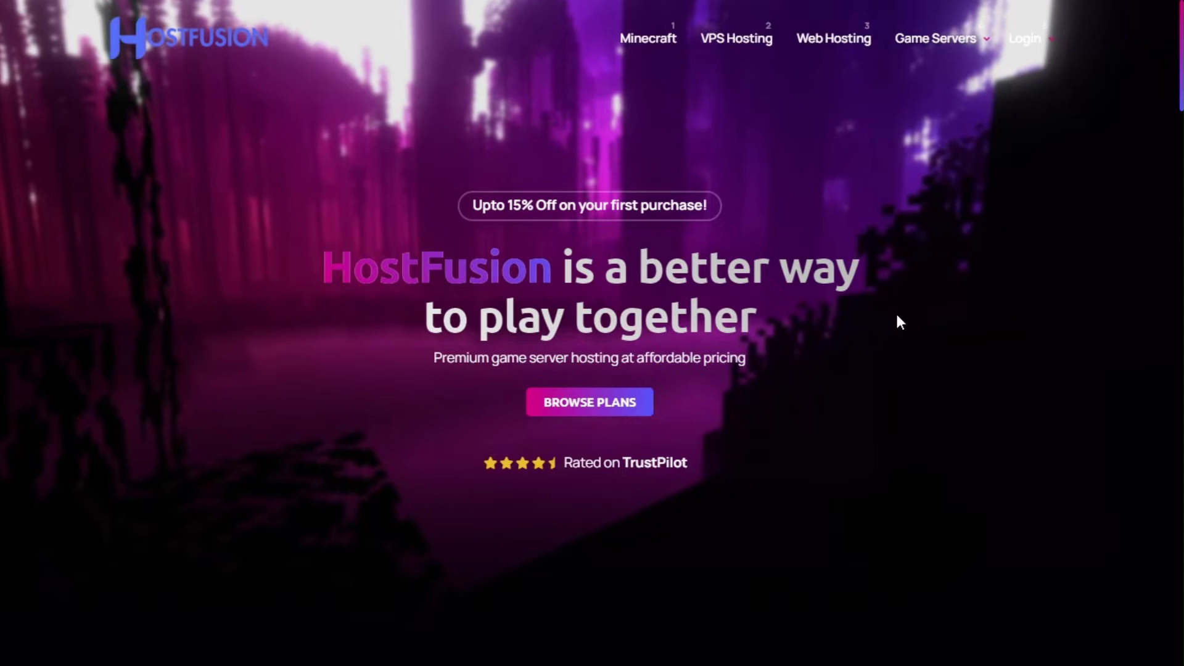
Switch to the HostFusion website and review its features, game prices, host comparison, server locations and FAQ, then open the Minecraft hosting page.
scroll(901, 361, down, 10)
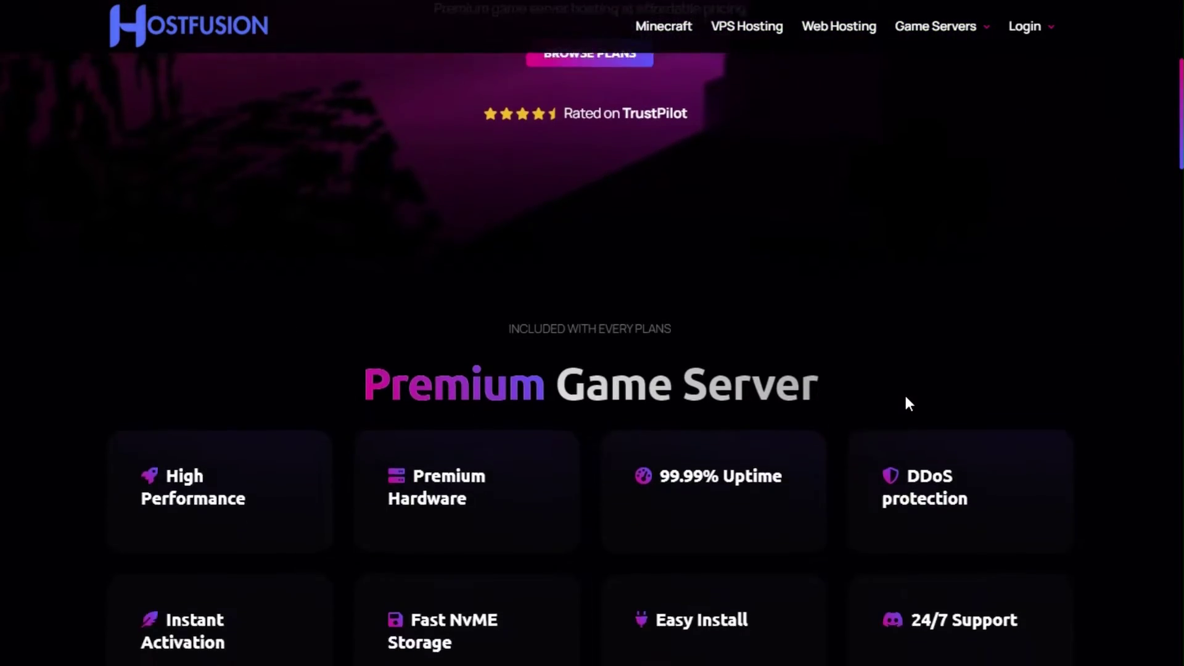
scroll(905, 401, down, 5)
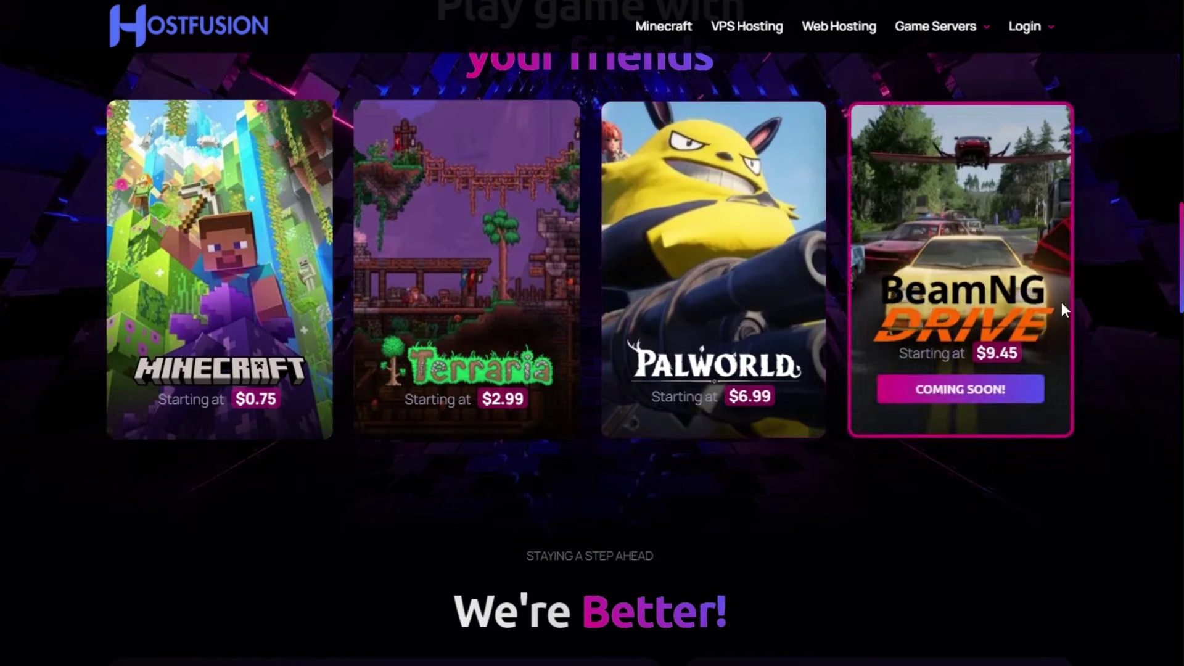
scroll(673, 520, down, 7)
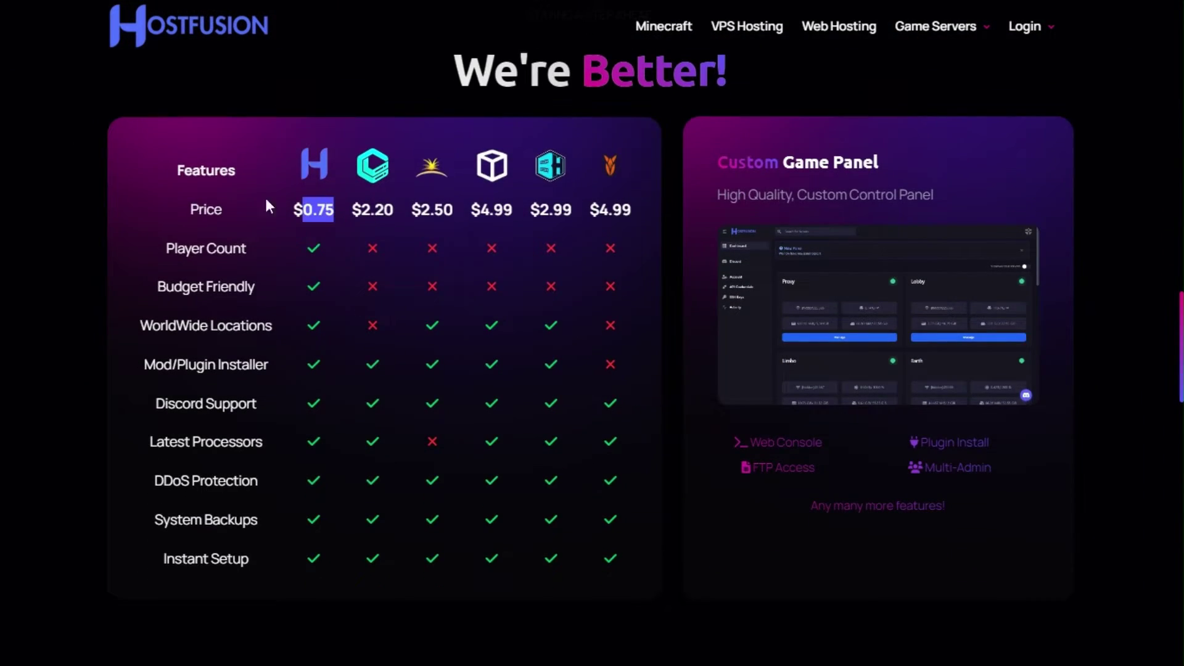
scroll(545, 340, down, 10)
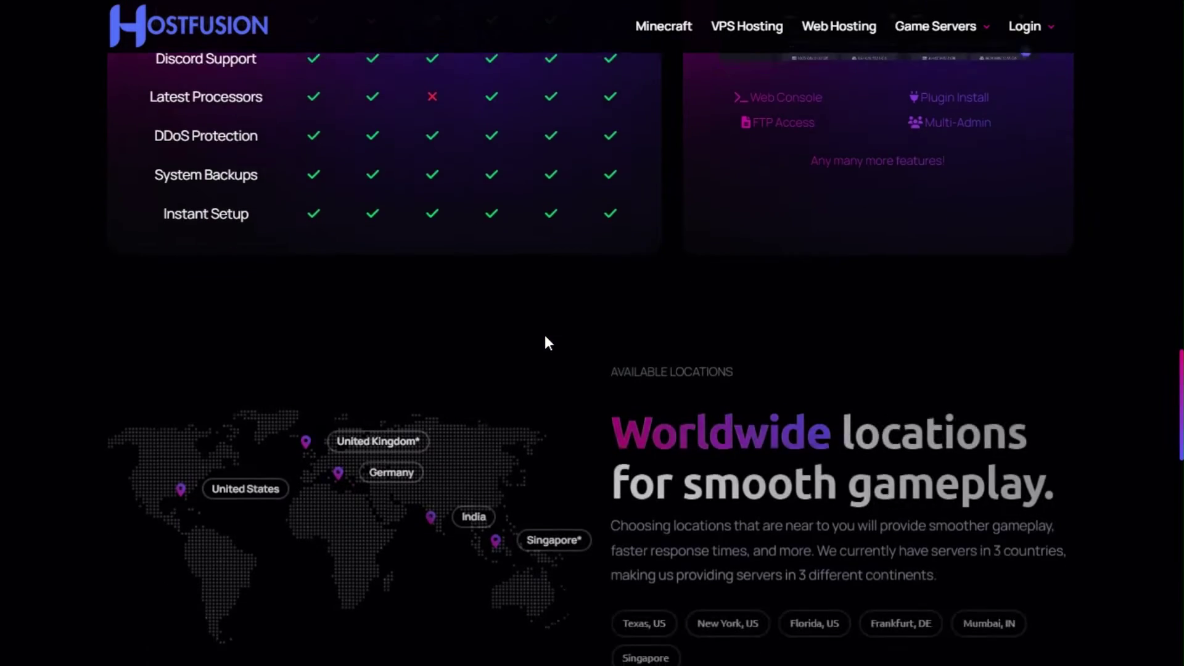
scroll(545, 337, down, 3)
scroll(545, 337, up, 5)
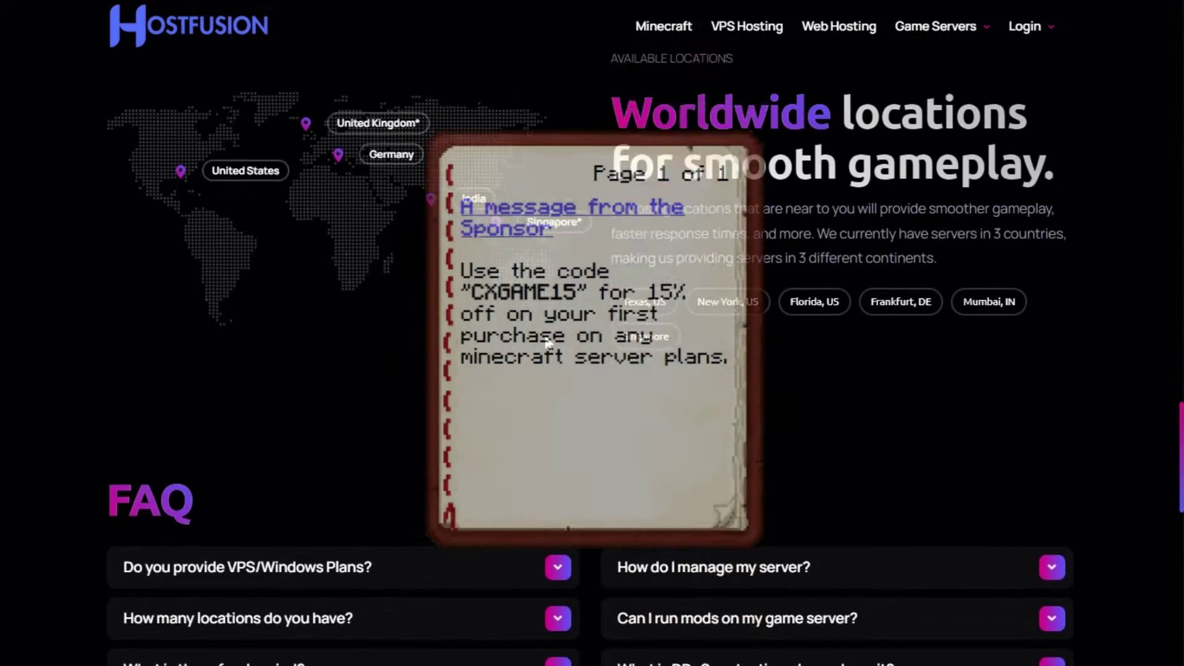
scroll(453, 571, down, 13)
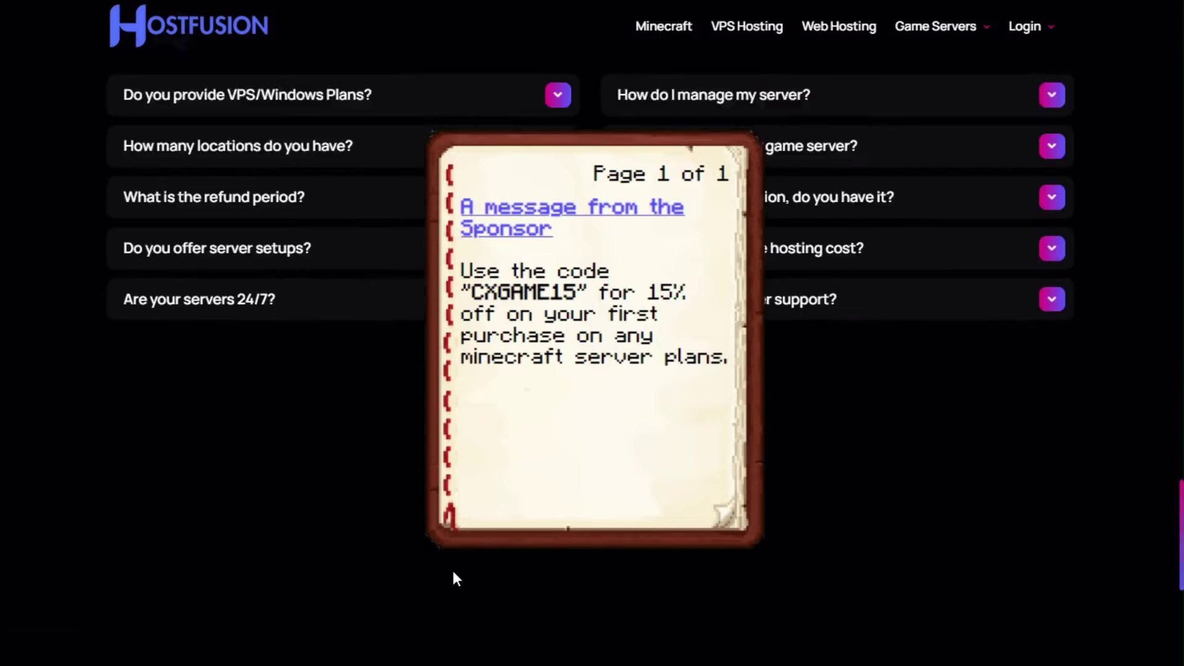
scroll(453, 572, up, 6)
scroll(453, 572, up, 20)
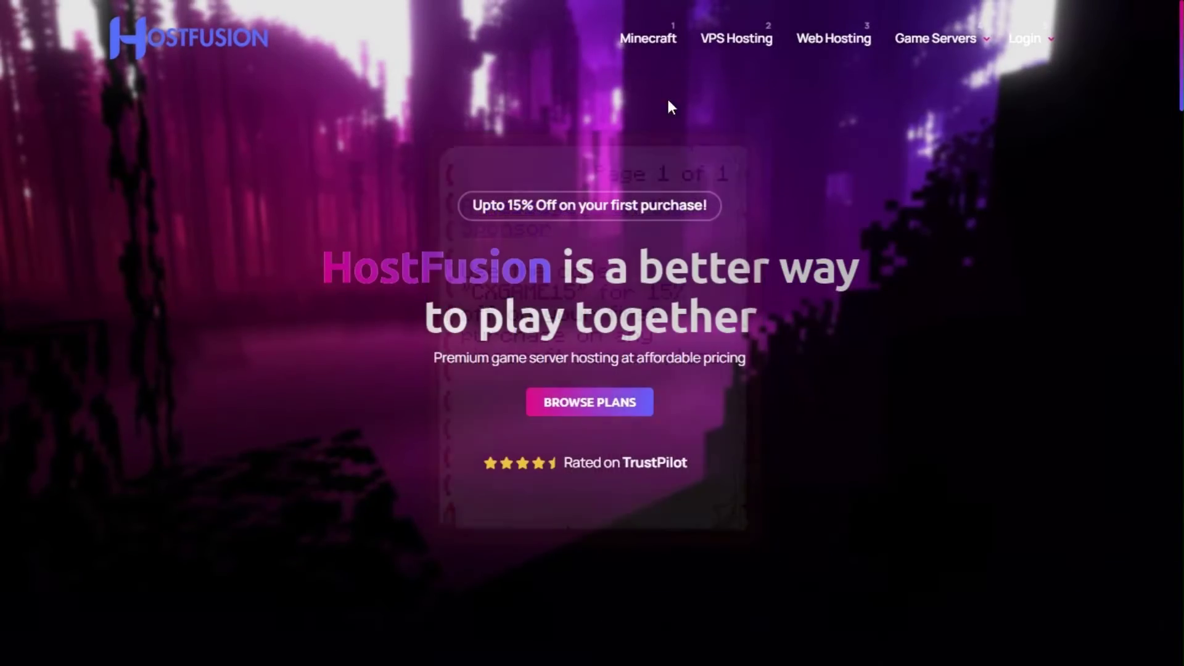
click(637, 48)
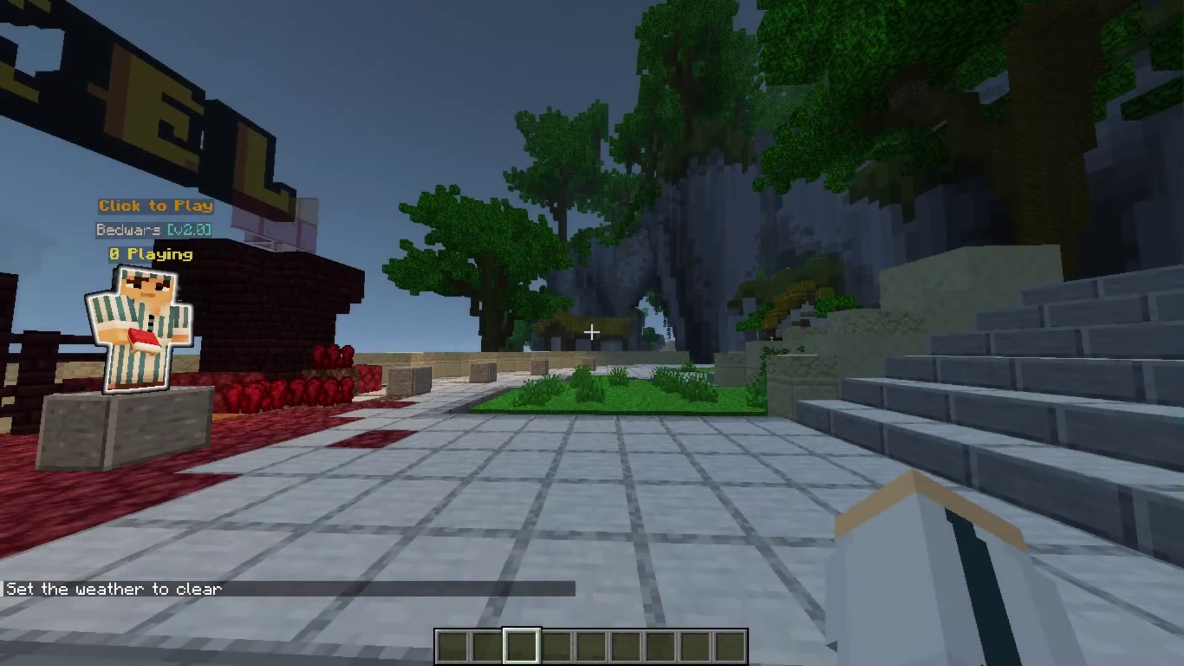
Back in Minecraft, create a villager NPC in the lobby with "/npc create villagedude --type minecraft:villager".
key(slash)
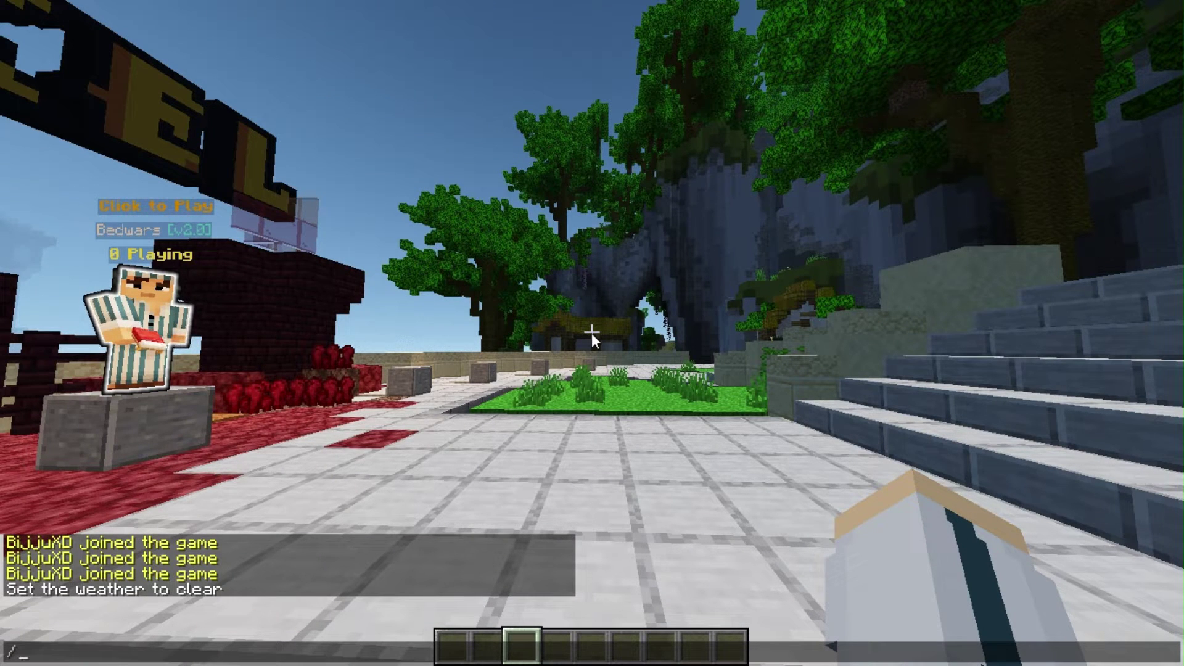
text(npc create)
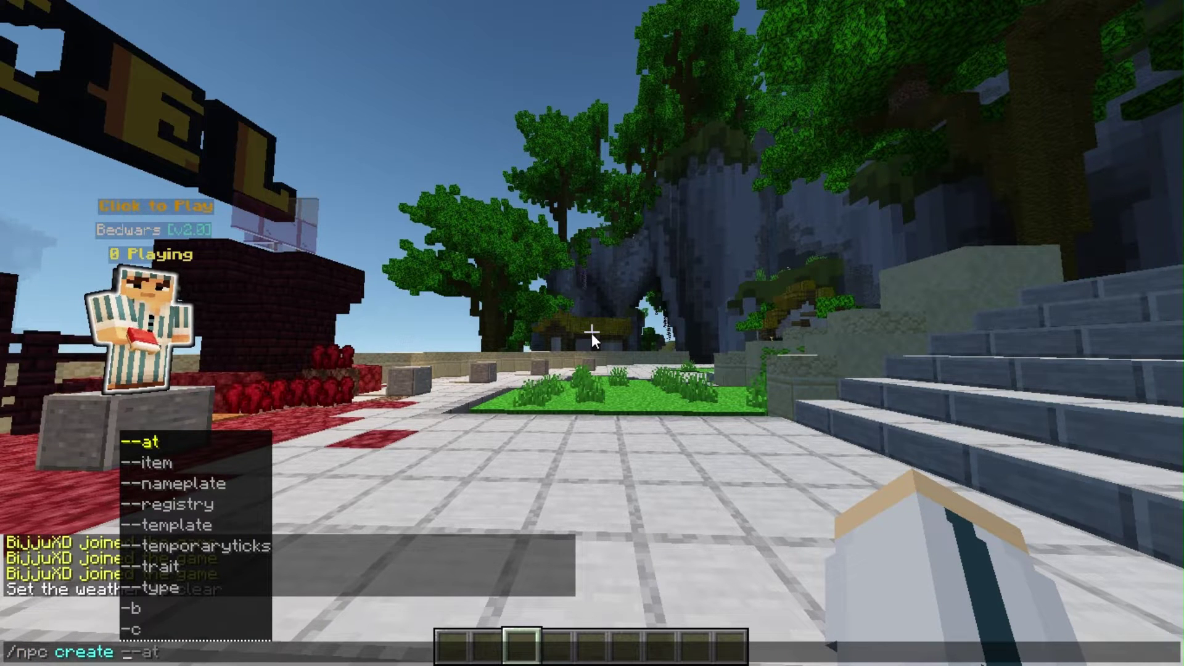
scroll(198, 535, down, 4)
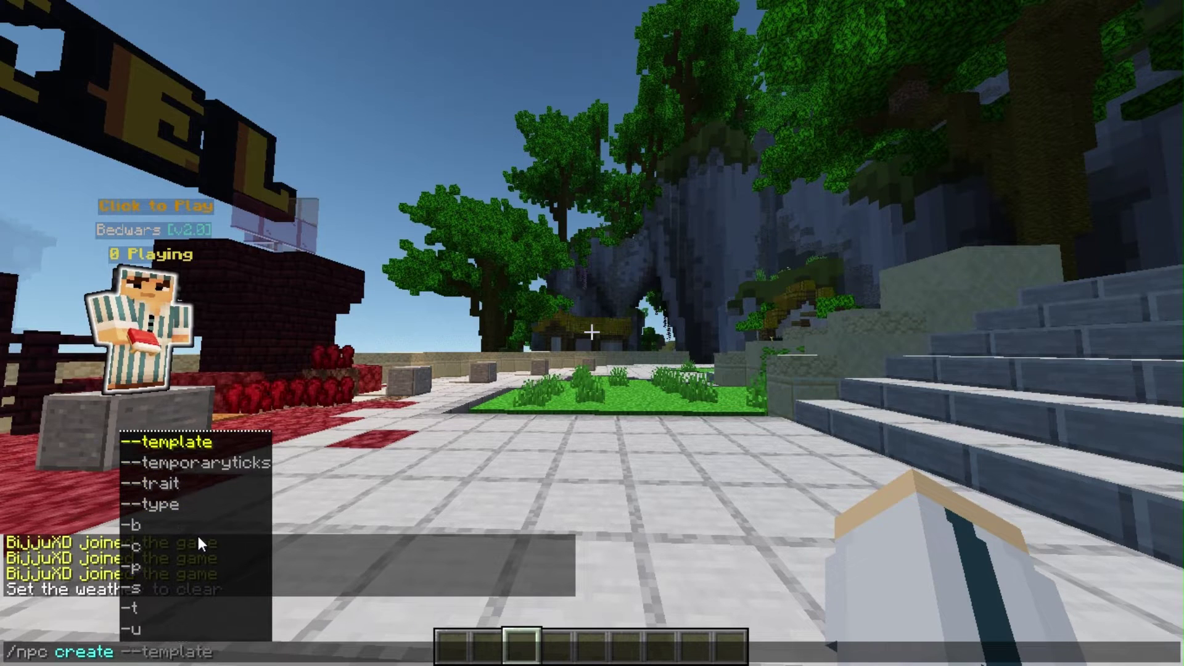
scroll(167, 550, up, 4)
scroll(166, 550, down, 4)
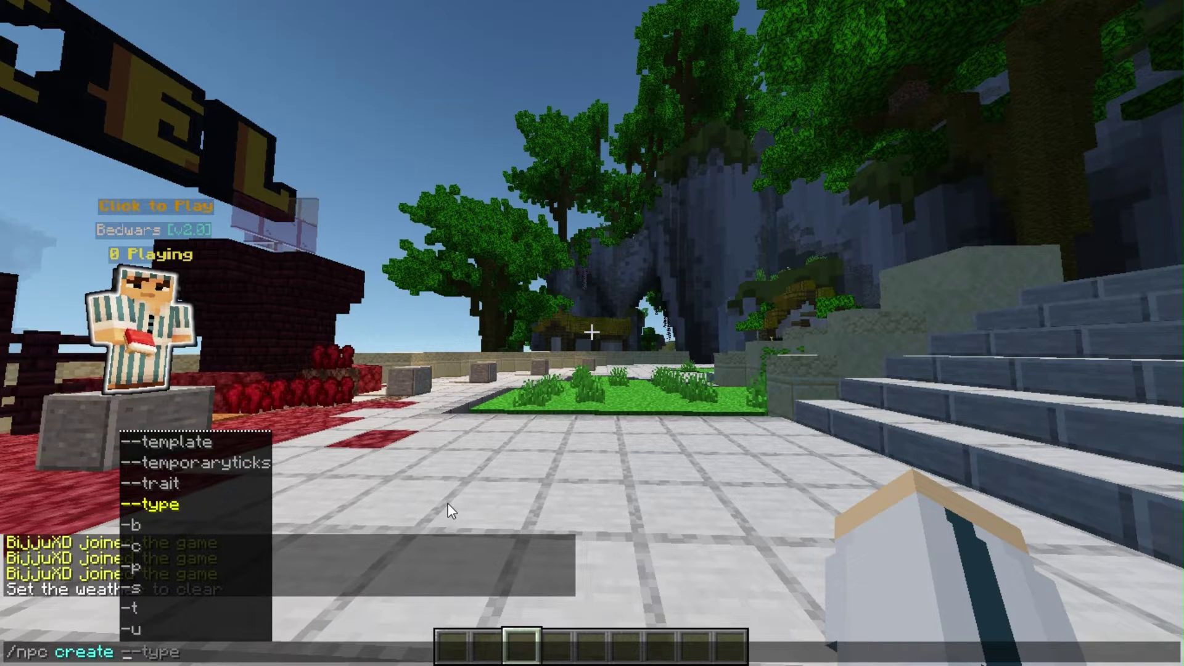
text(village)
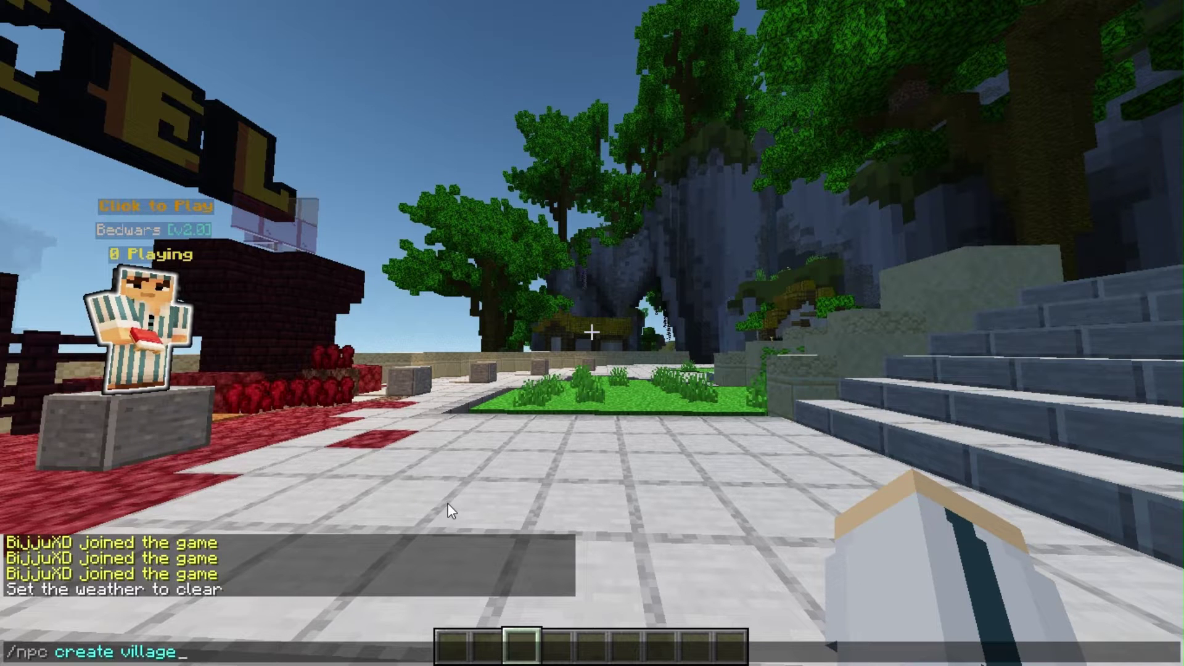
text(dude --type V)
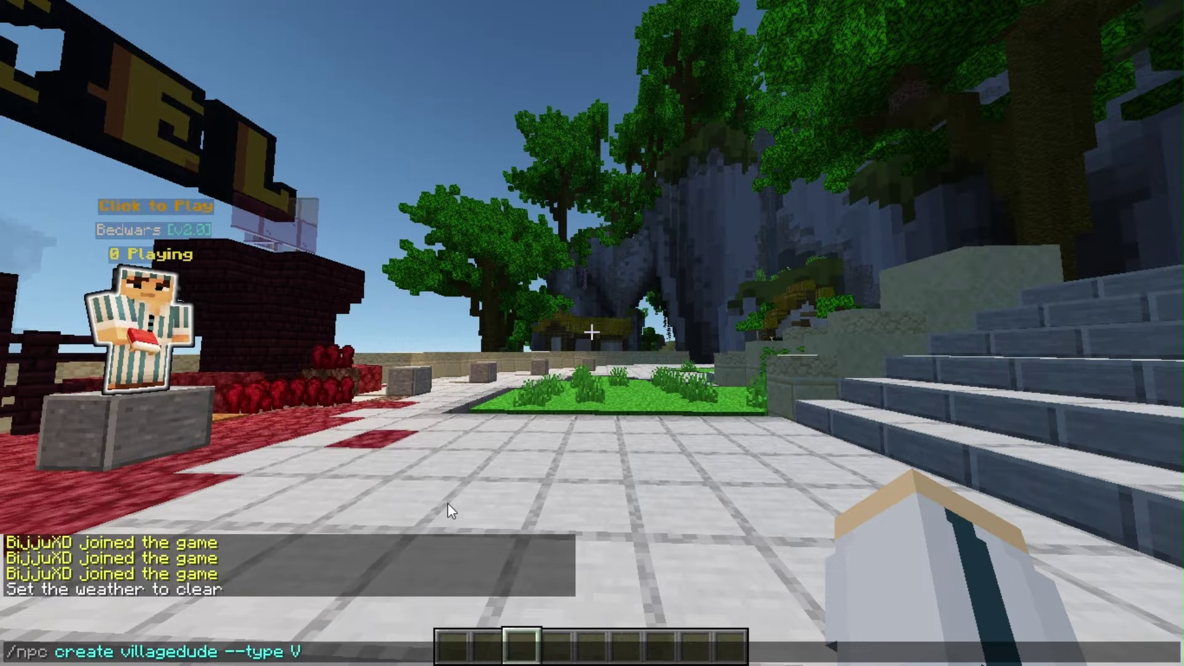
key(BackSpace)
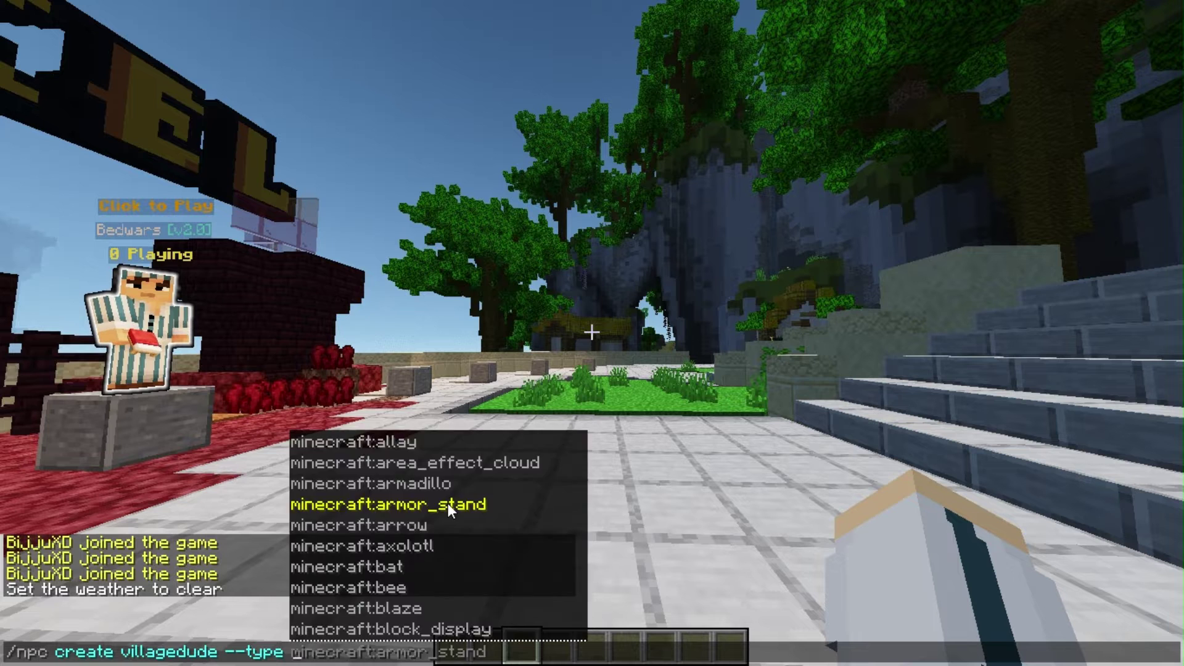
scroll(444, 506, down, 5)
scroll(419, 559, down, 14)
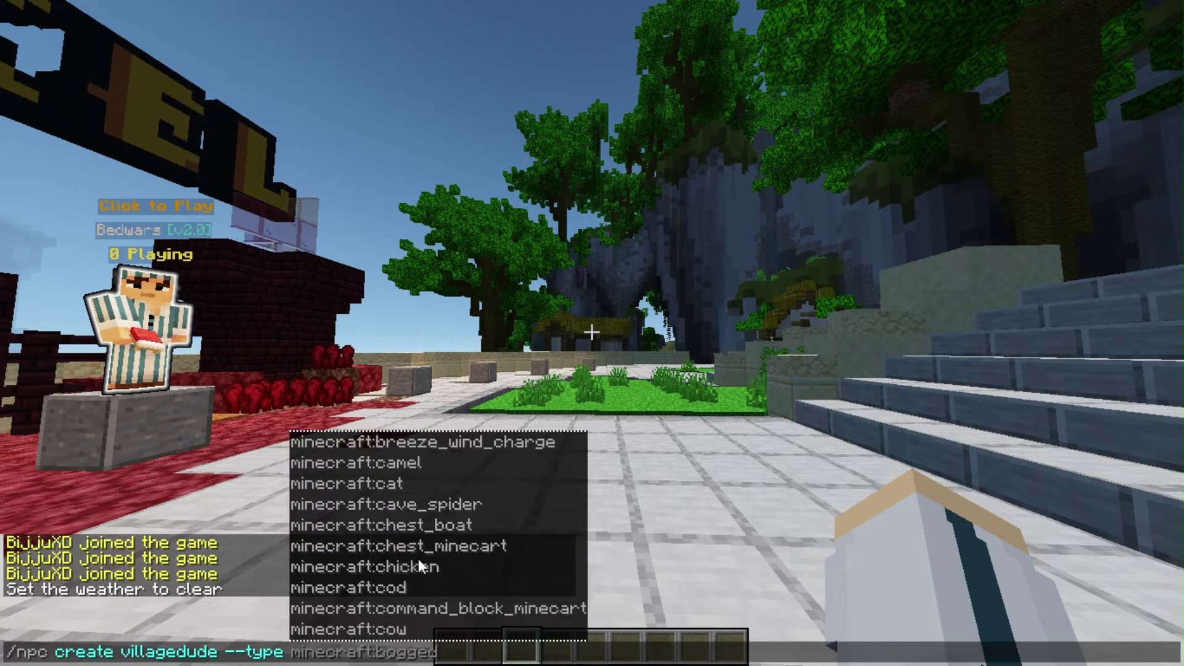
text(minecraft:villager)
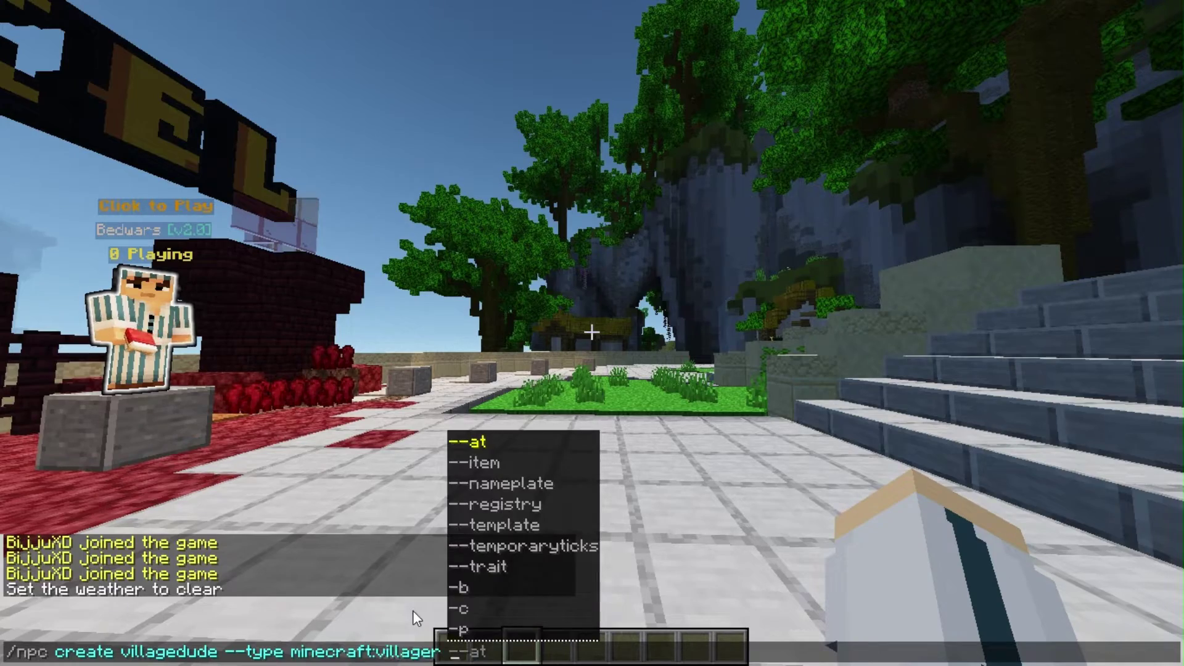
key(Return)
Walk around to face the villager NPC and make it turn toward nearby players with "/npc lookclose".
key(d)
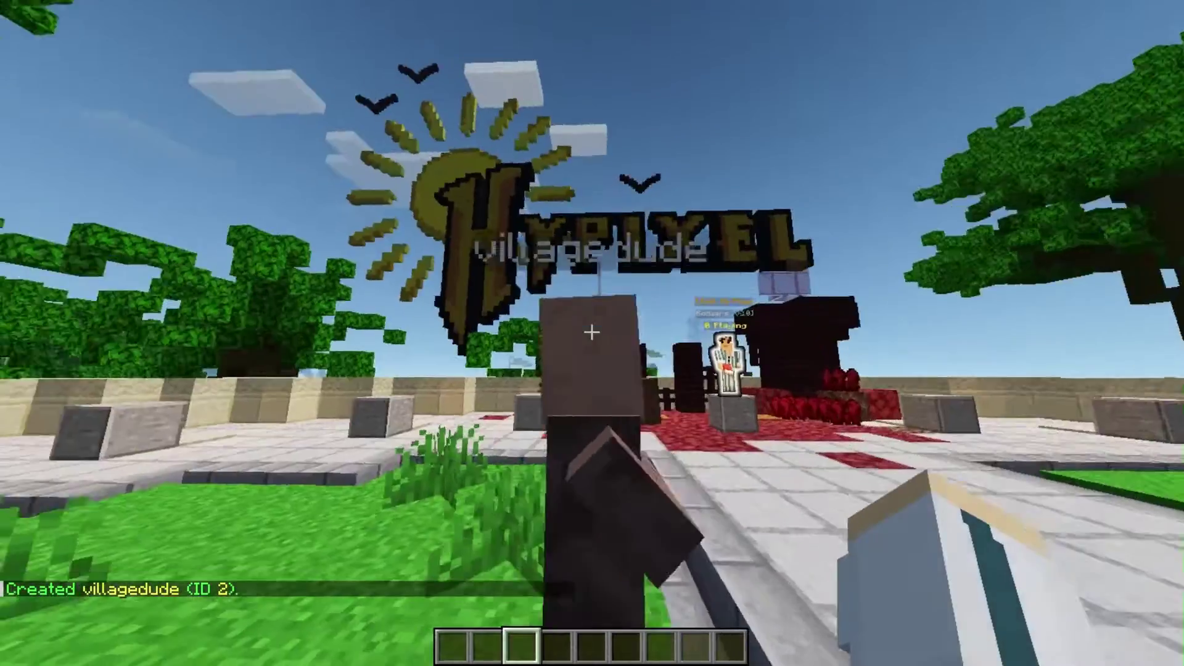
key(s)
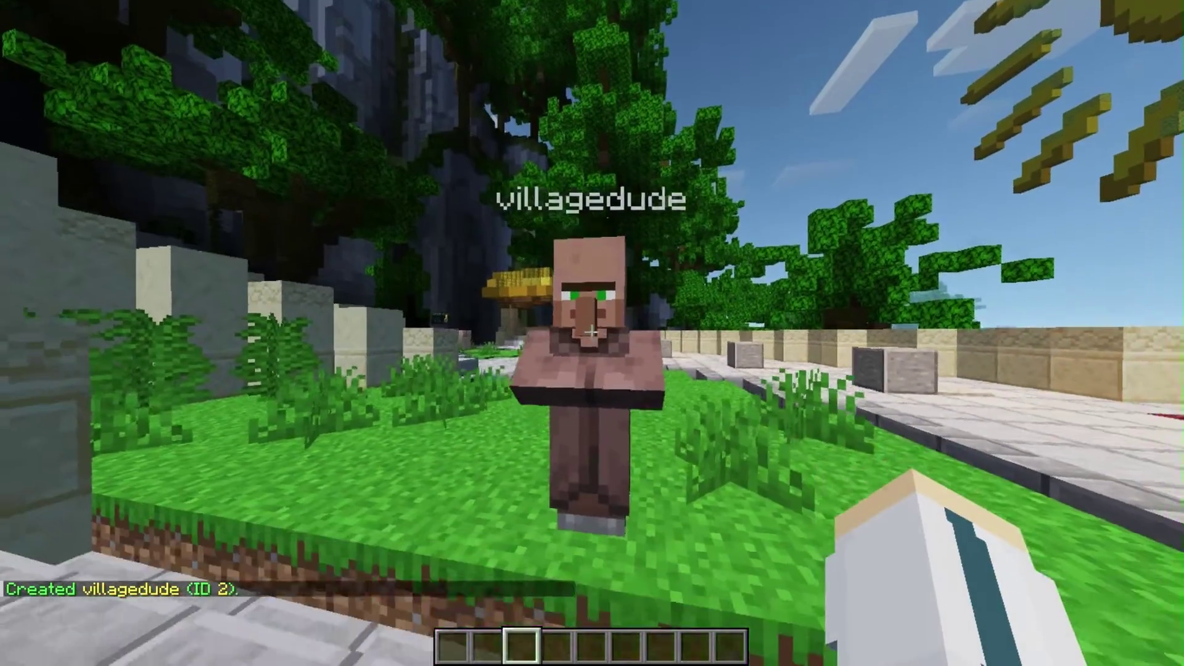
key(w)
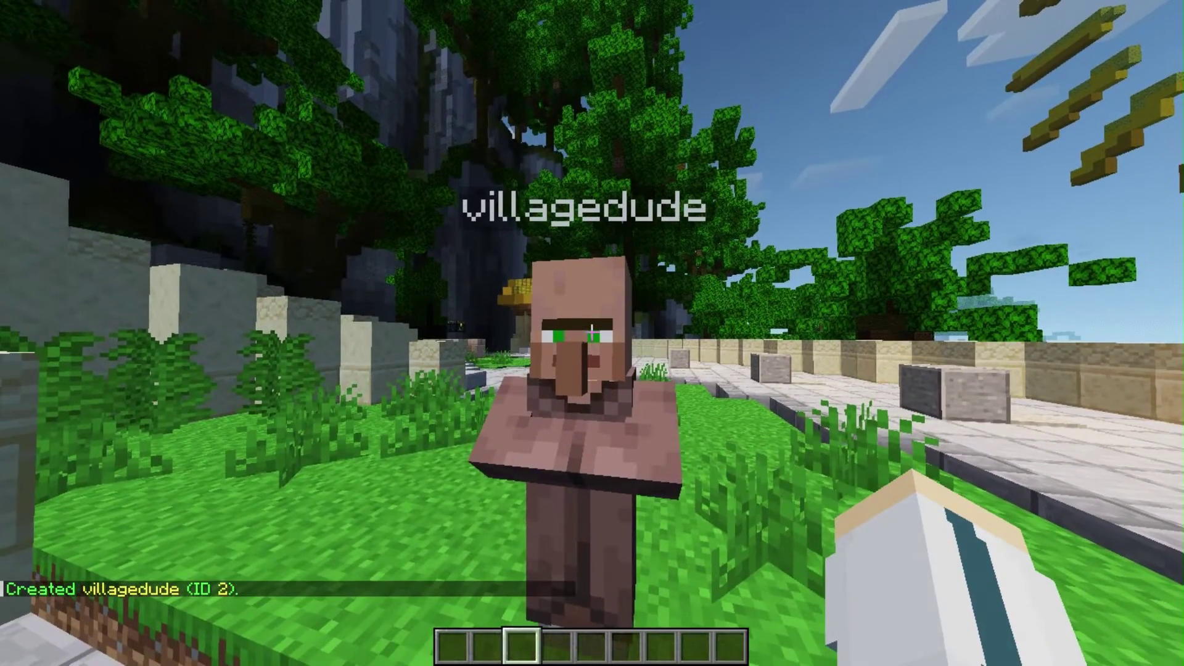
key(slash)
text(n)
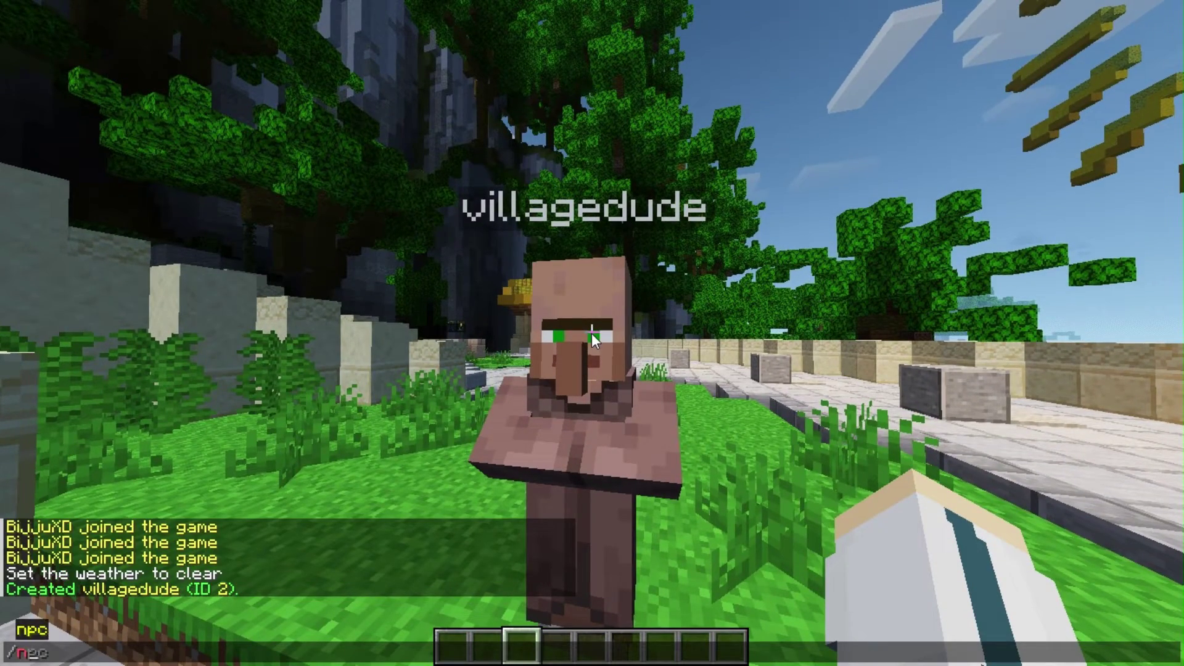
text(pc look)
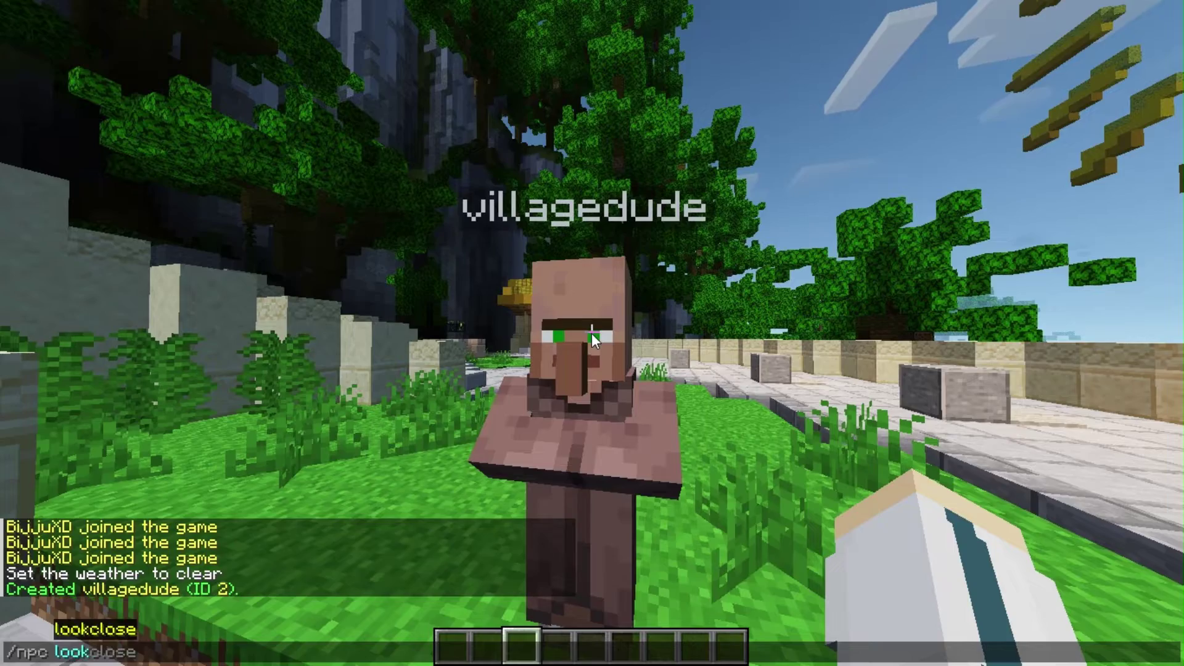
key(Tab)
key(Return)
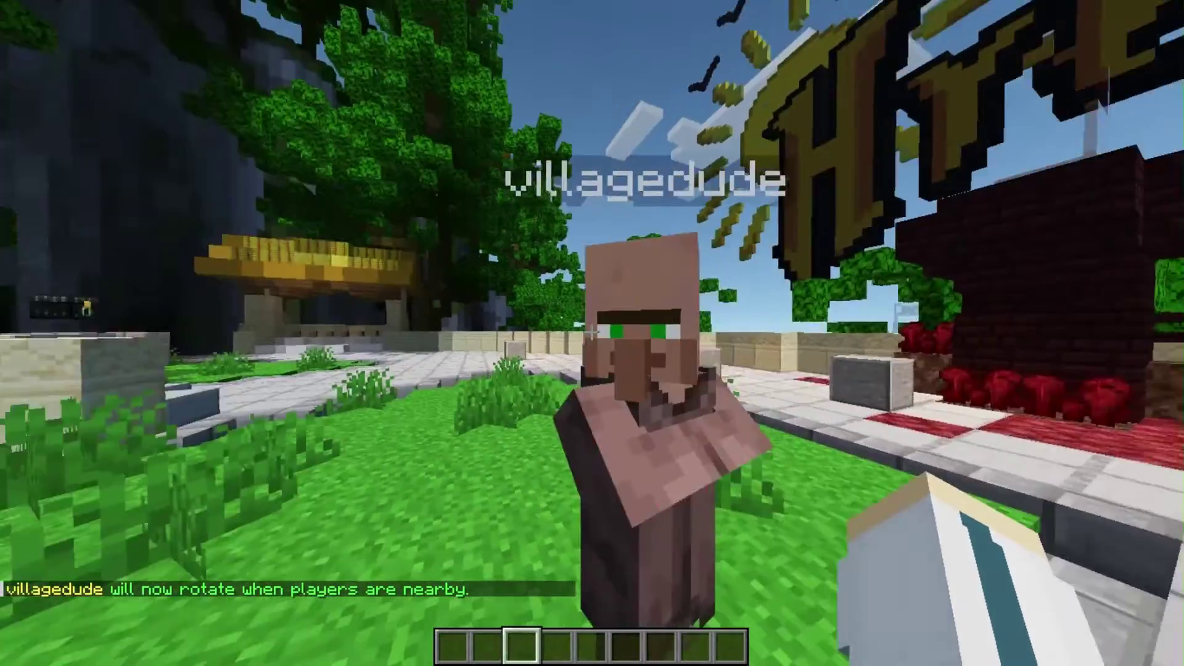
Take an Enchanted Golden Apple from the creative inventory into the fourth hotbar slot and hold it.
key(e)
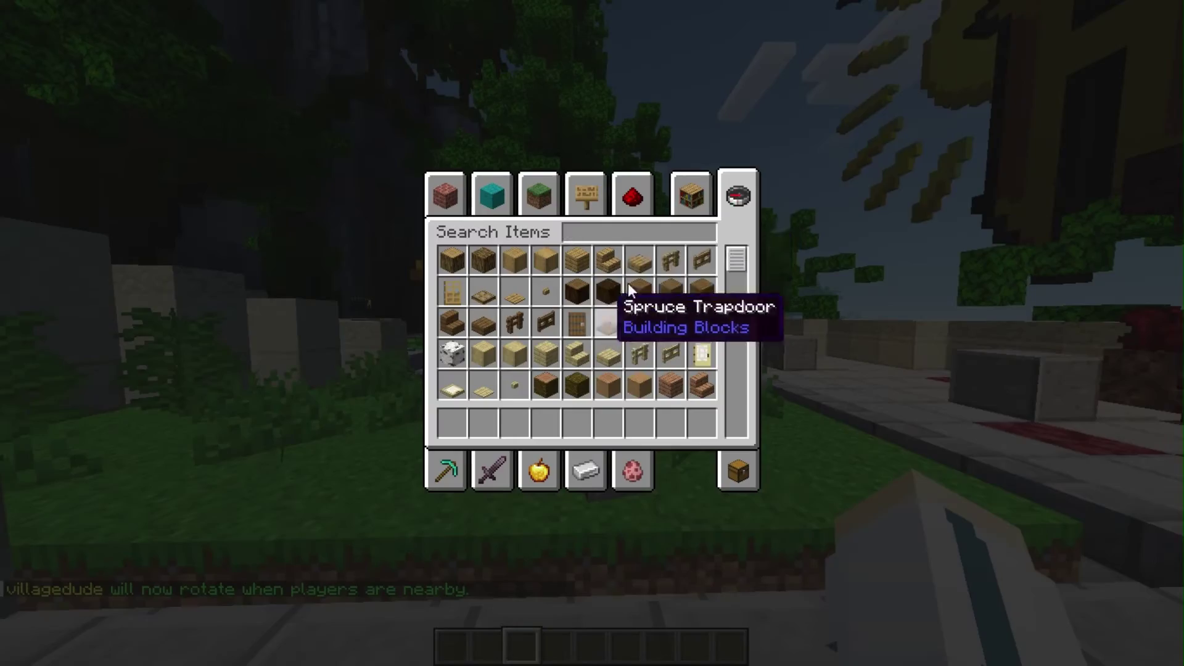
click(540, 468)
click(515, 265)
click(546, 422)
key(e)
key(4)
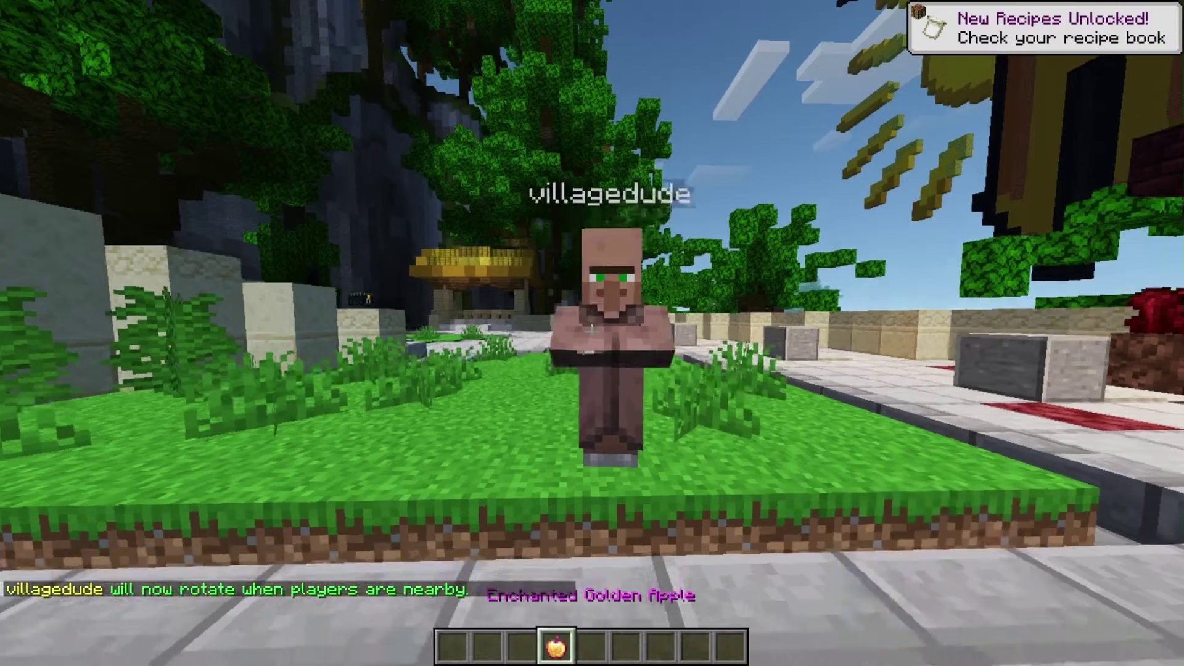
Open the villager NPC's equipment with "/npc equip" and place the Enchanted Golden Apple in its main hand slot.
key(w)
key(slash)
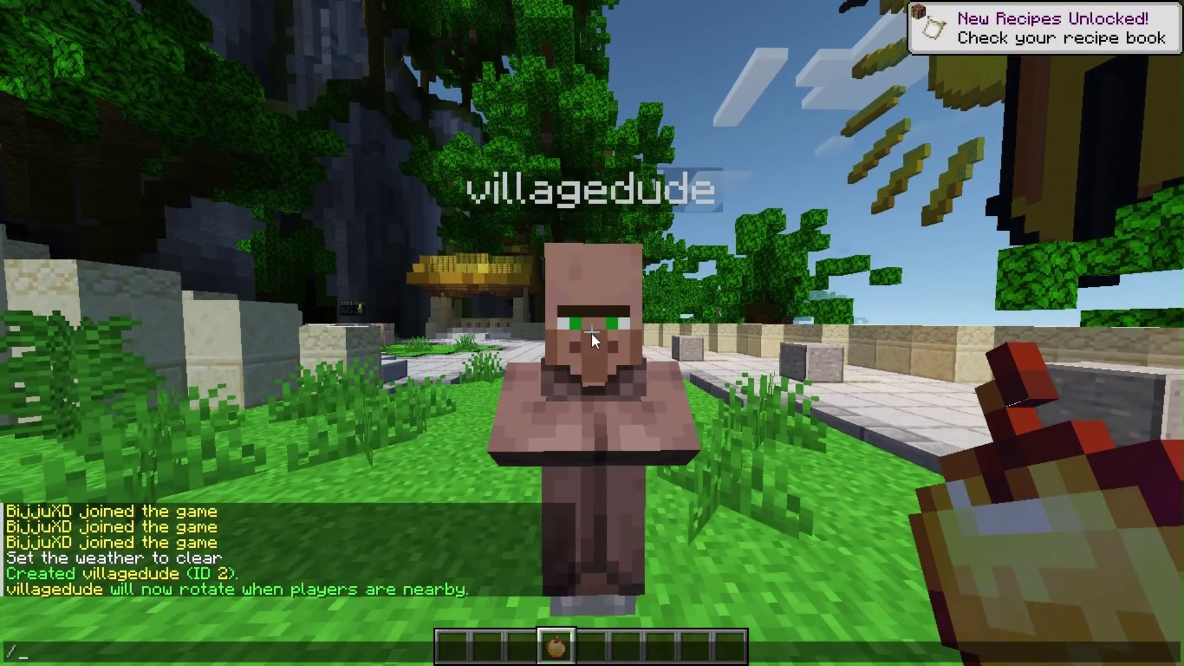
text(npc )
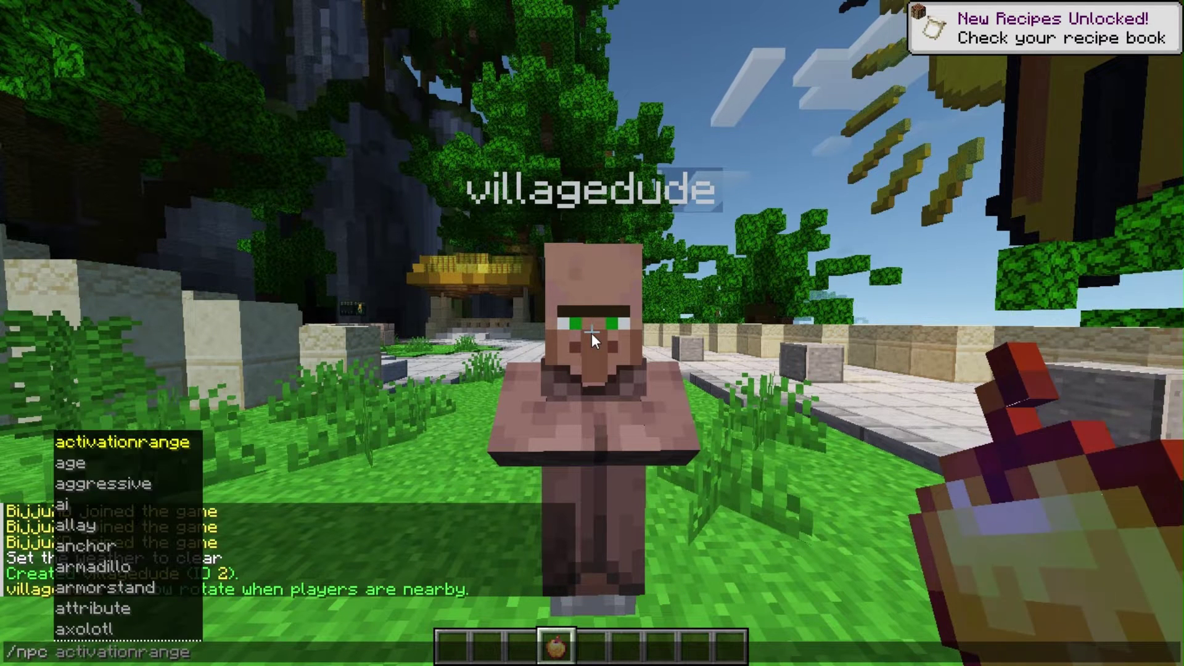
text(w)
key(BackSpace)
text(equi)
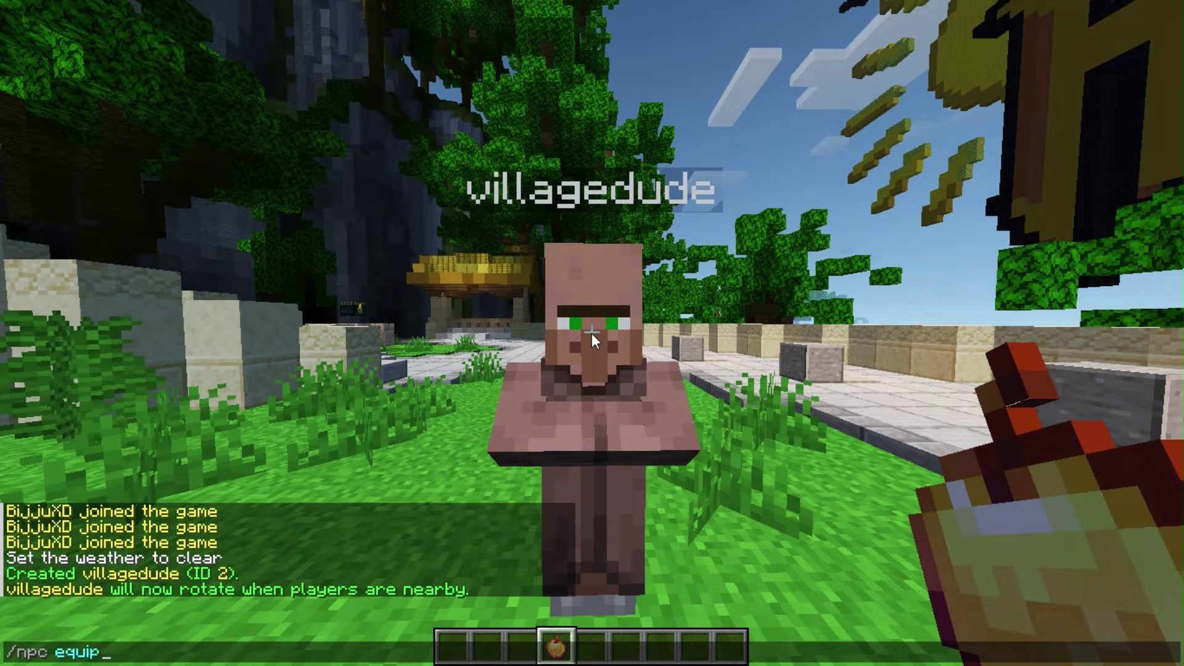
text(p)
key(Return)
click(562, 425)
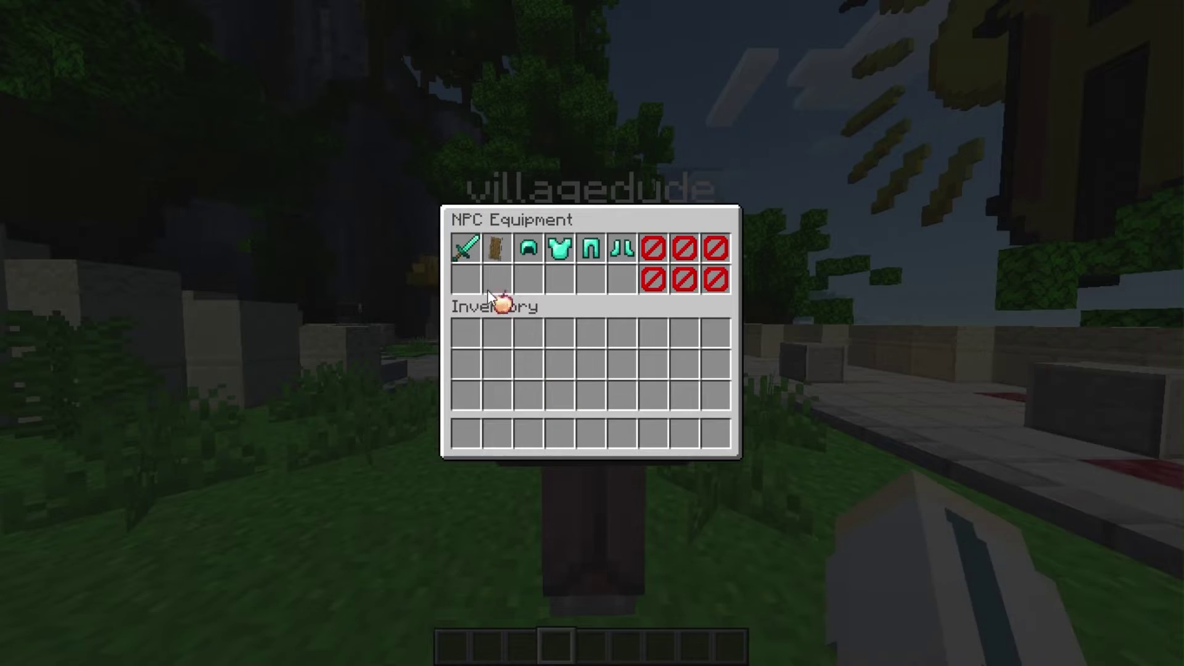
click(461, 280)
key(Escape)
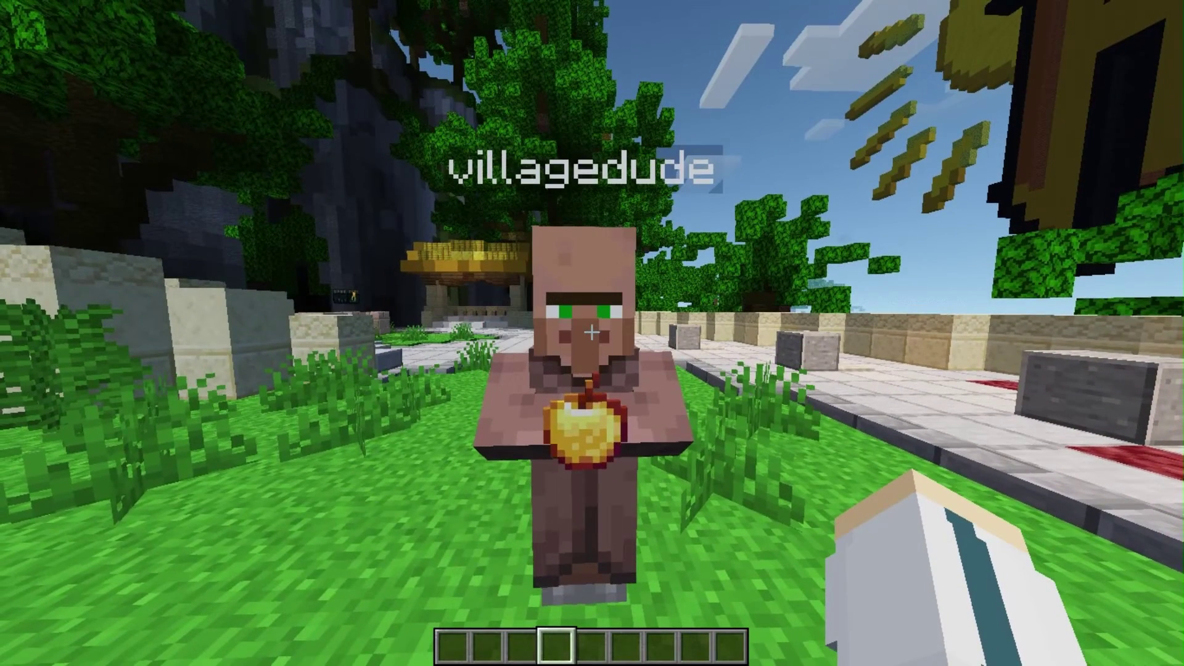
Rename the villager NPC in yellow with the command "/npc rename &eCollect Enchanted Golden Apple".
text(/npc name)
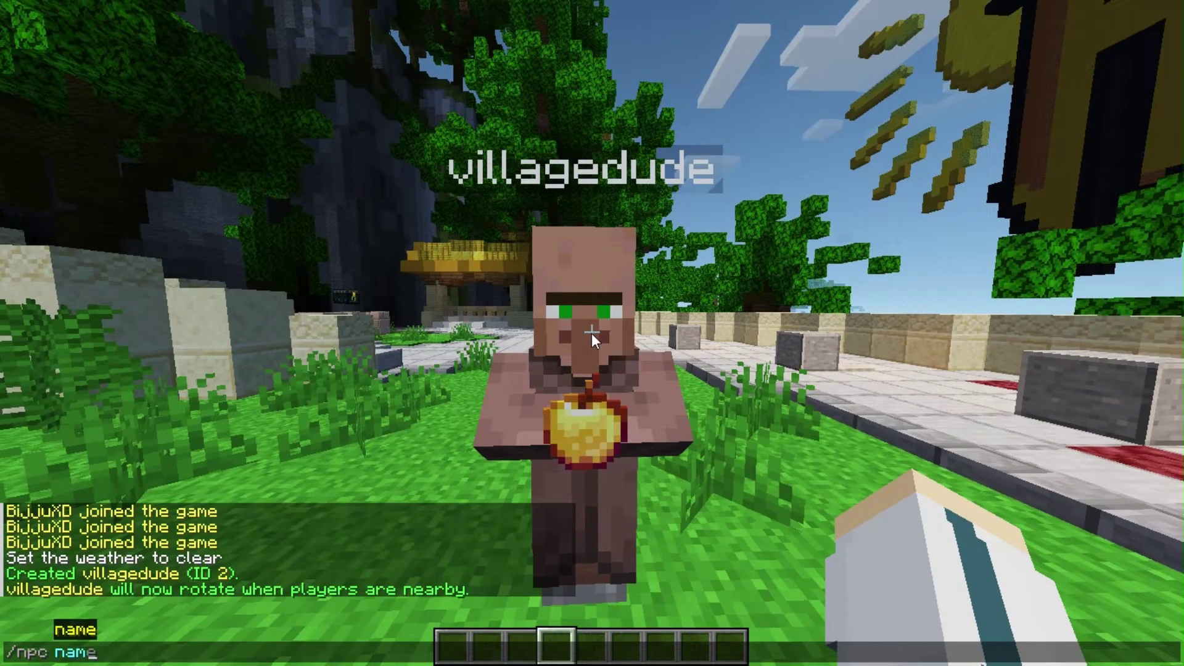
key(BackSpace)
key(BackSpace)
key(BackSpace)
key(BackSpace)
text(rename )
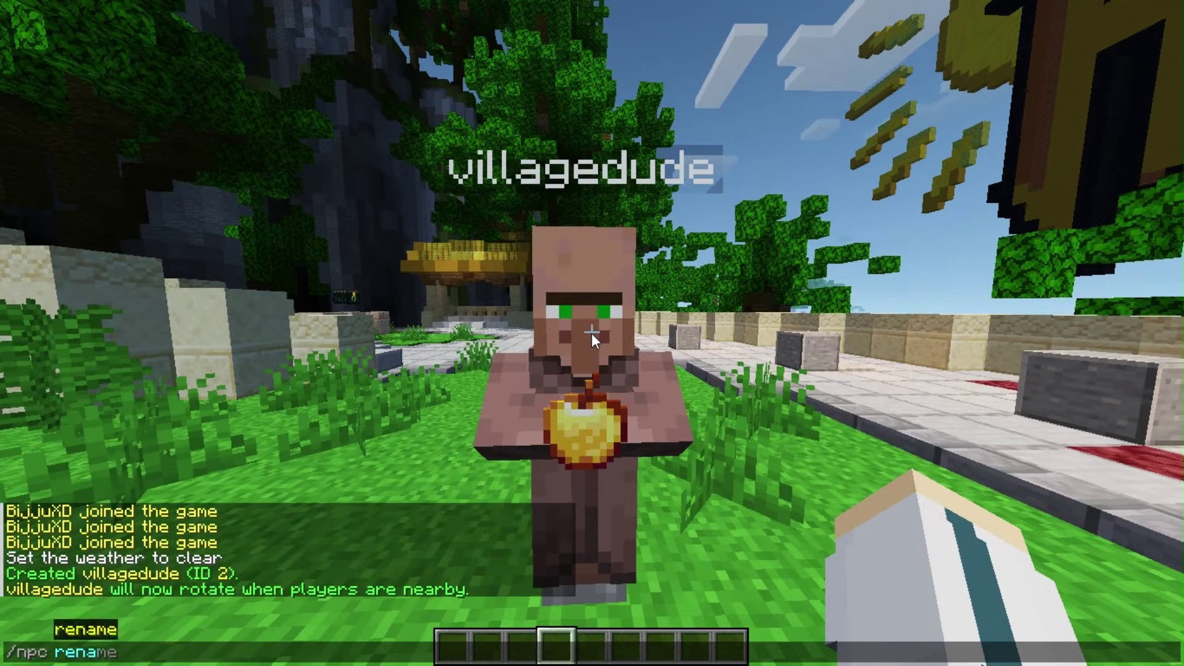
text(&)
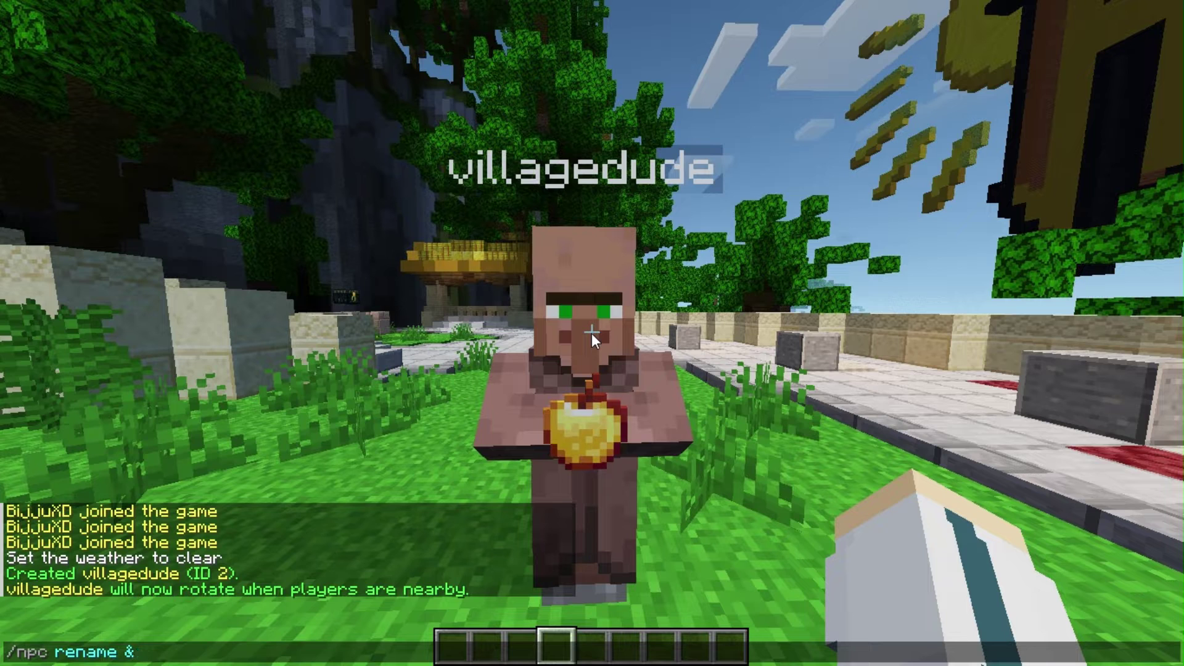
text(eCollect)
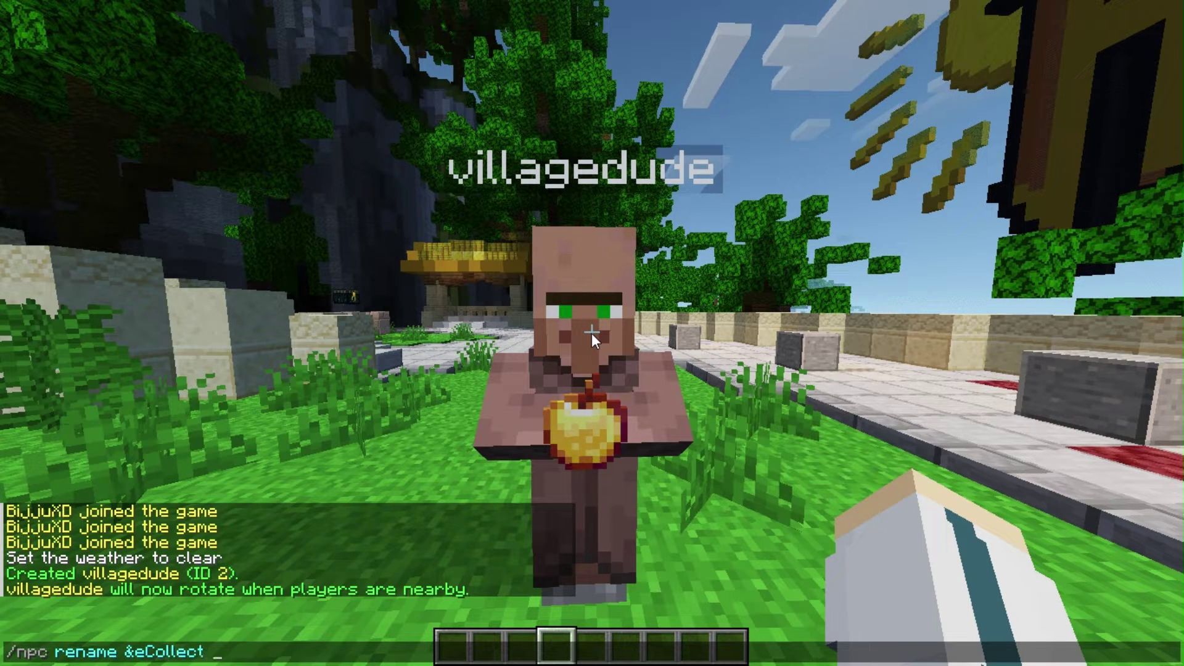
text( Enchan)
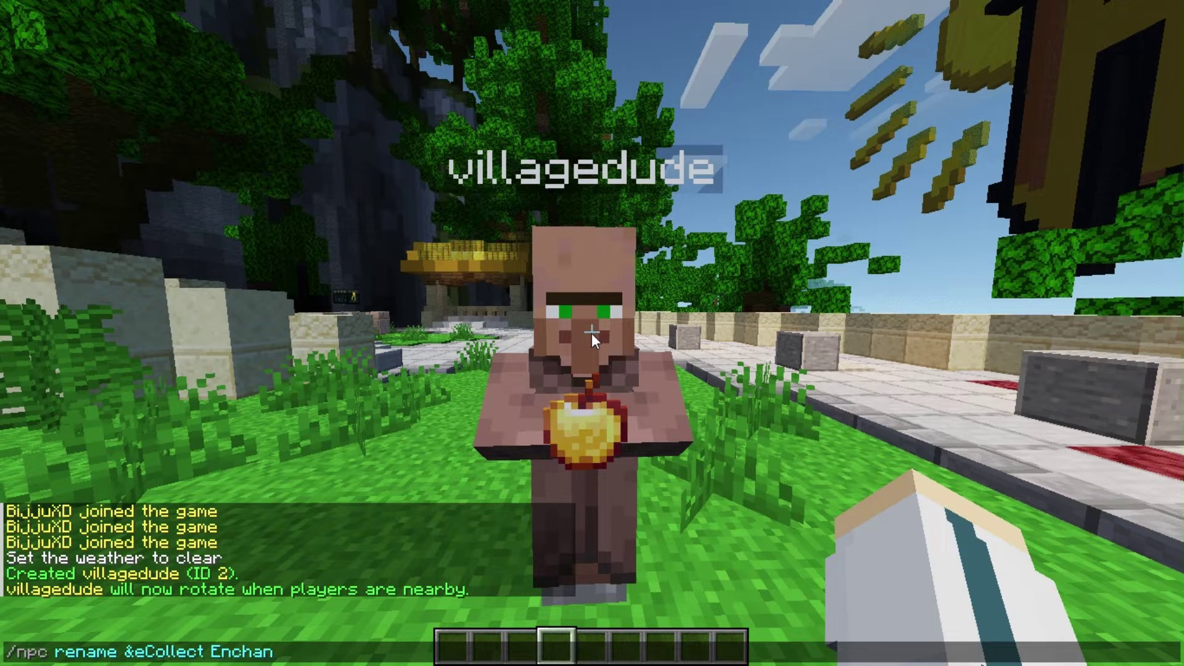
text(ted Golden Apple)
key(Return)
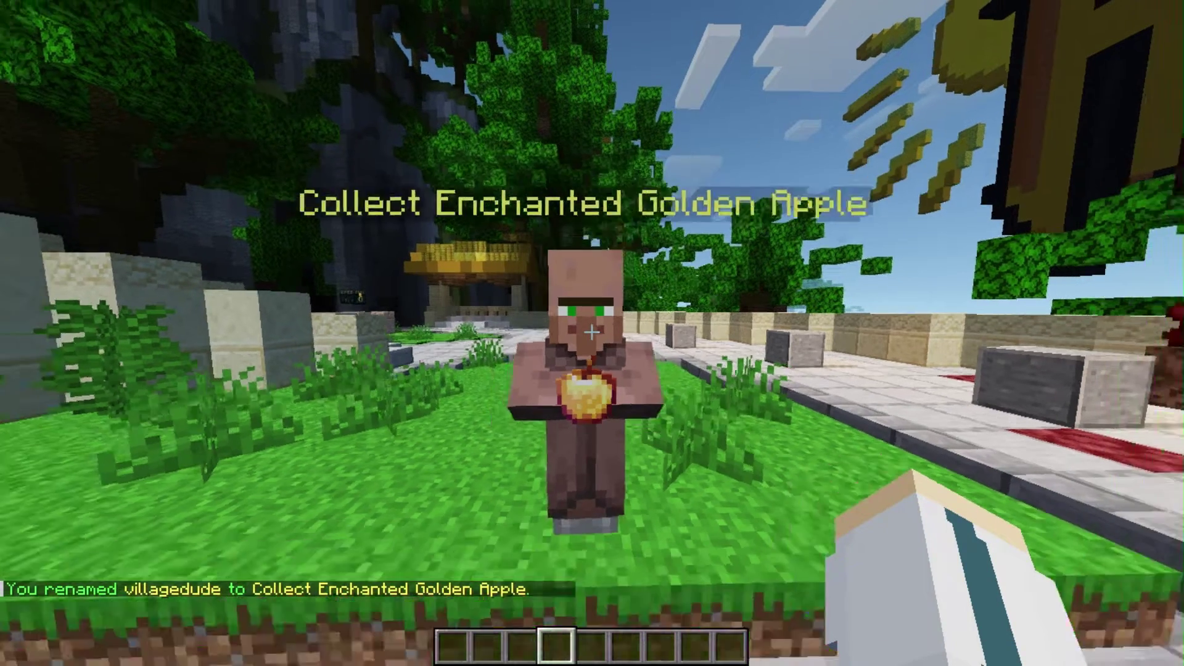
key(s)
key(d)
key(w)
key(a)
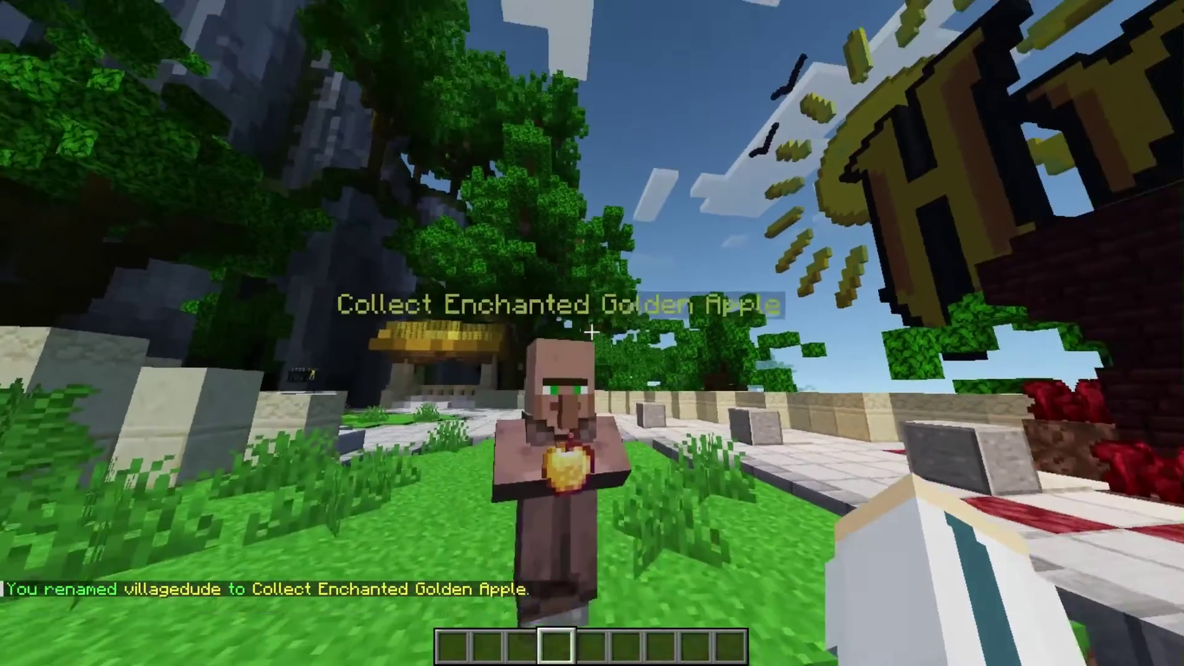
key(s)
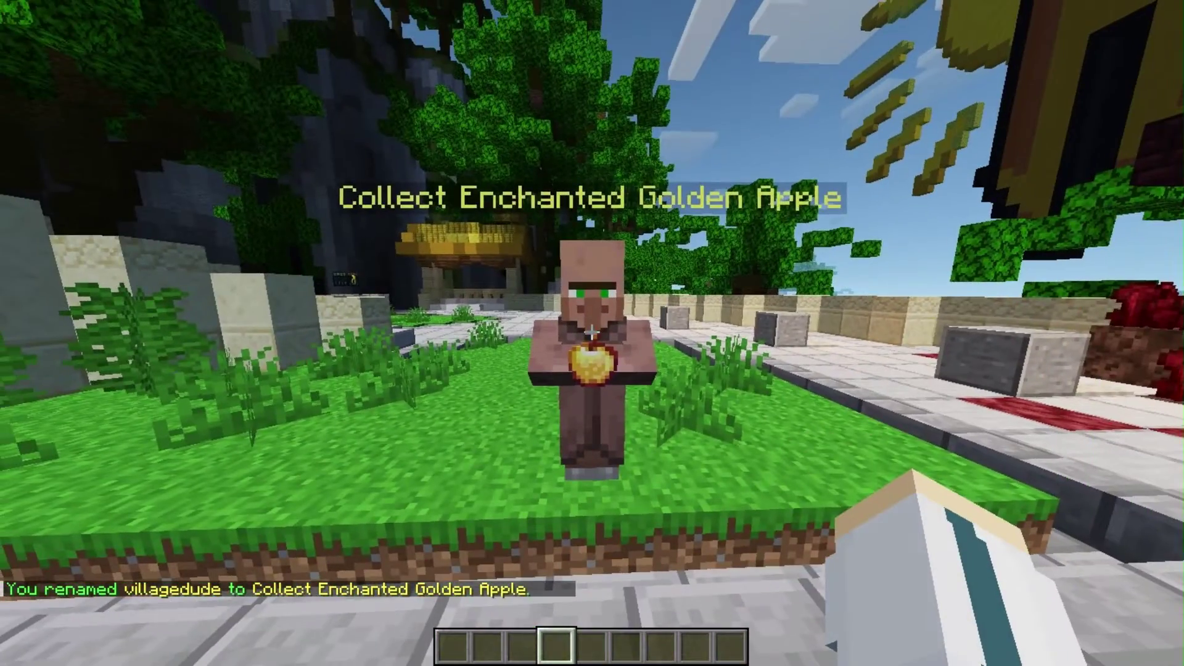
key(w)
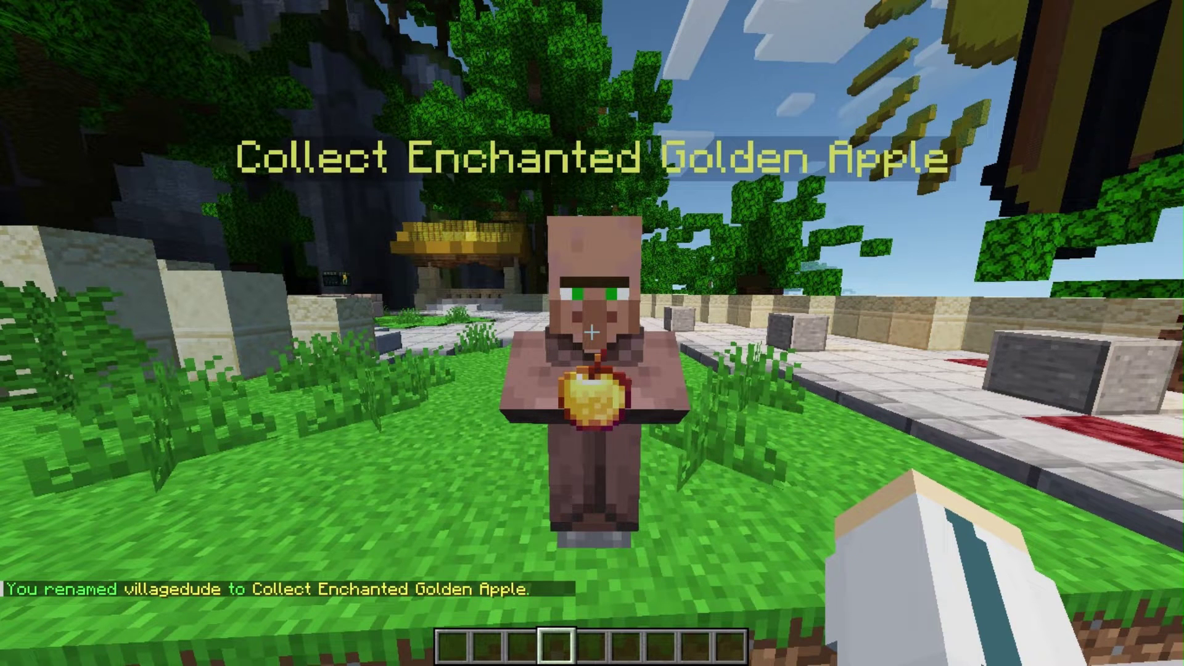
Begin the villager NPC's give command in the chat as "/npc cmd add -o give".
key(slash)
text(npc cmd add)
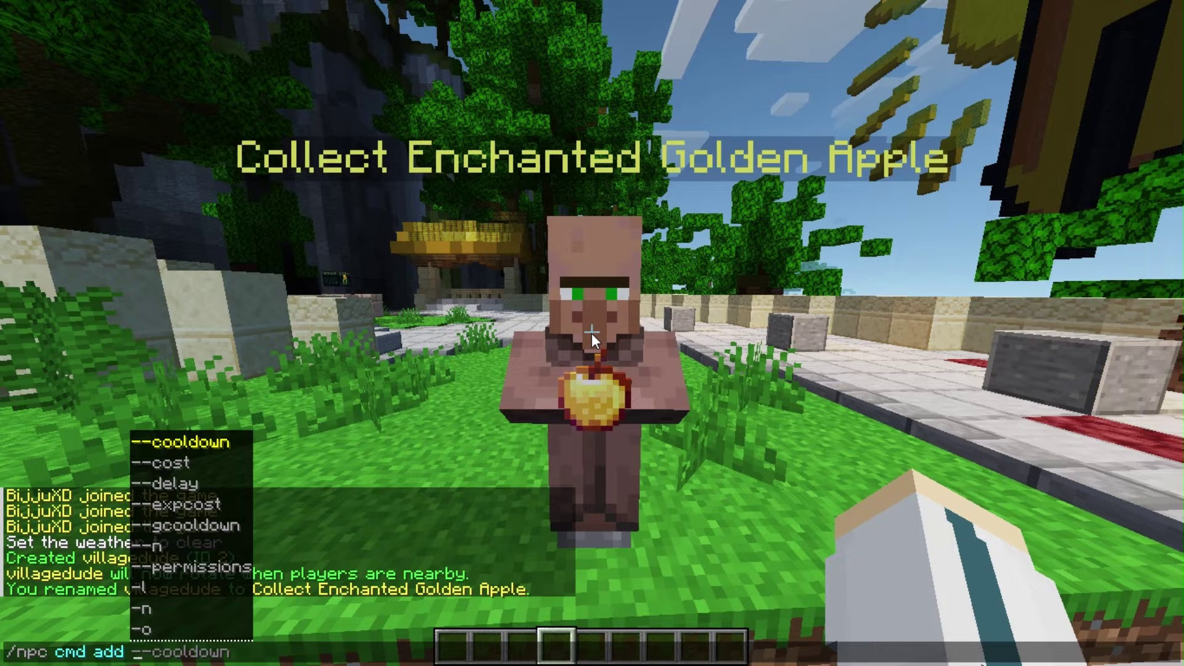
text( --)
key(BackSpace)
text(o )
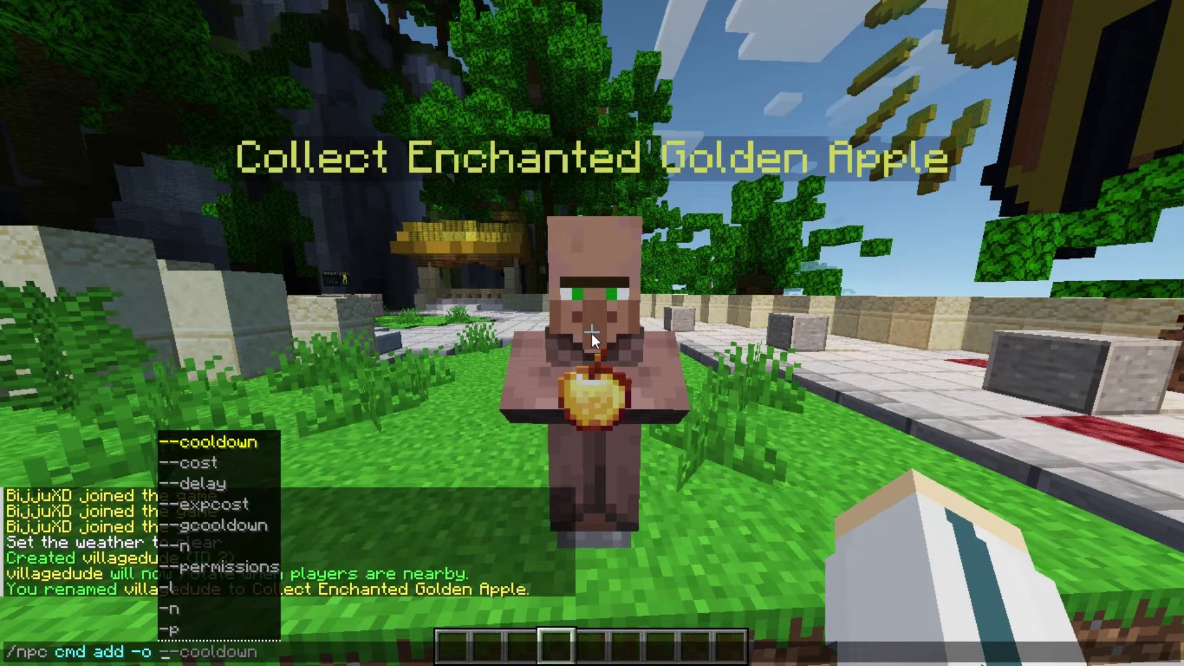
text(give)
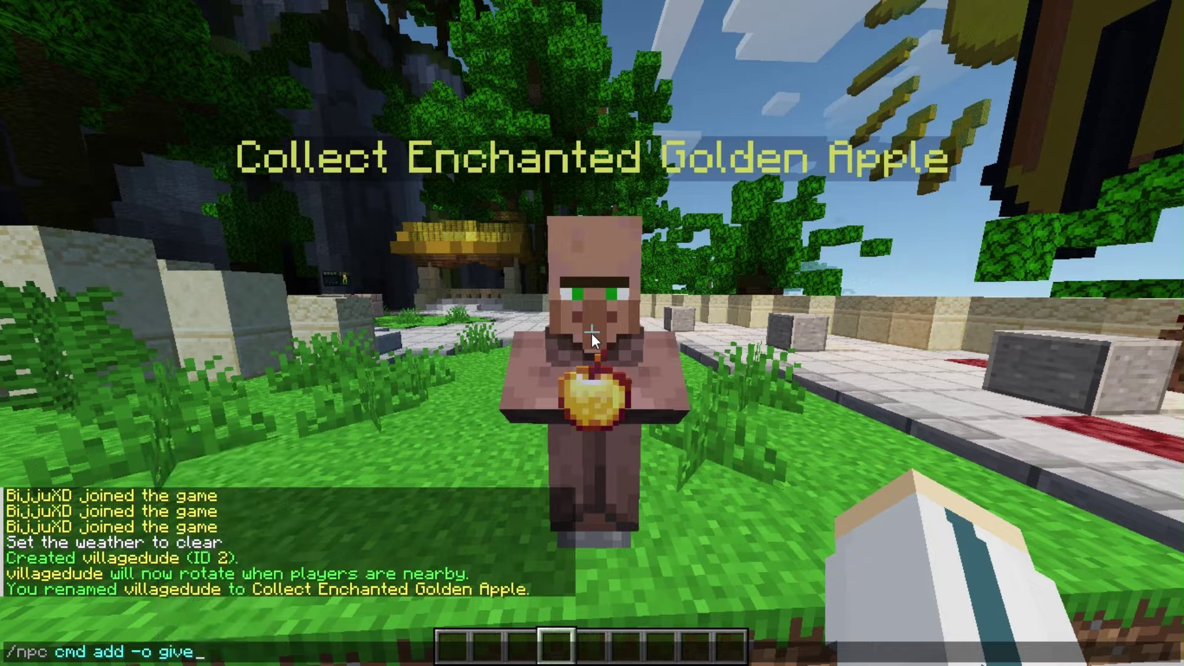